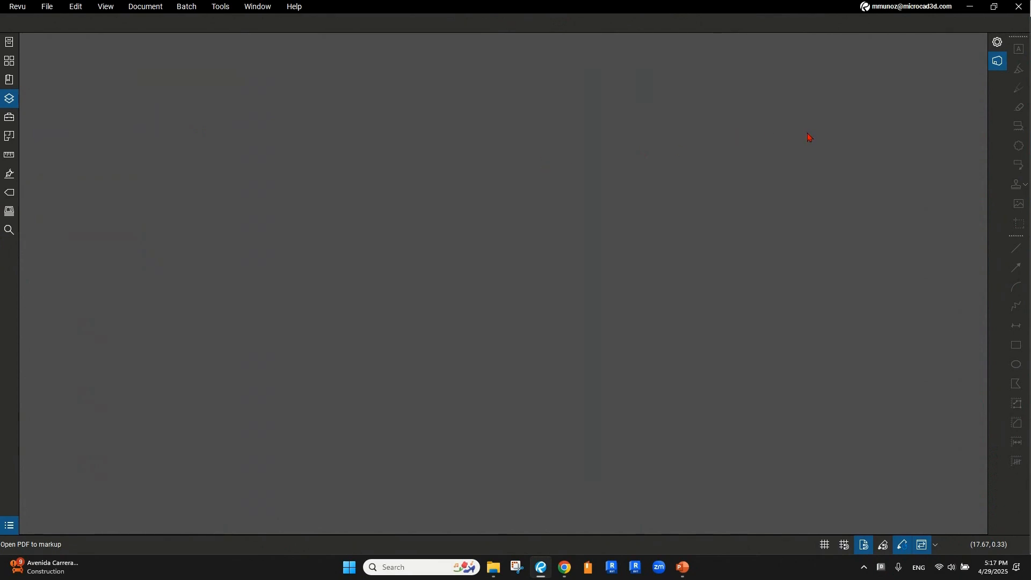
# Open the Studio panel and review the signed-in account and the Studio server list
pyautogui.click(997, 69)
pyautogui.click(997, 66)
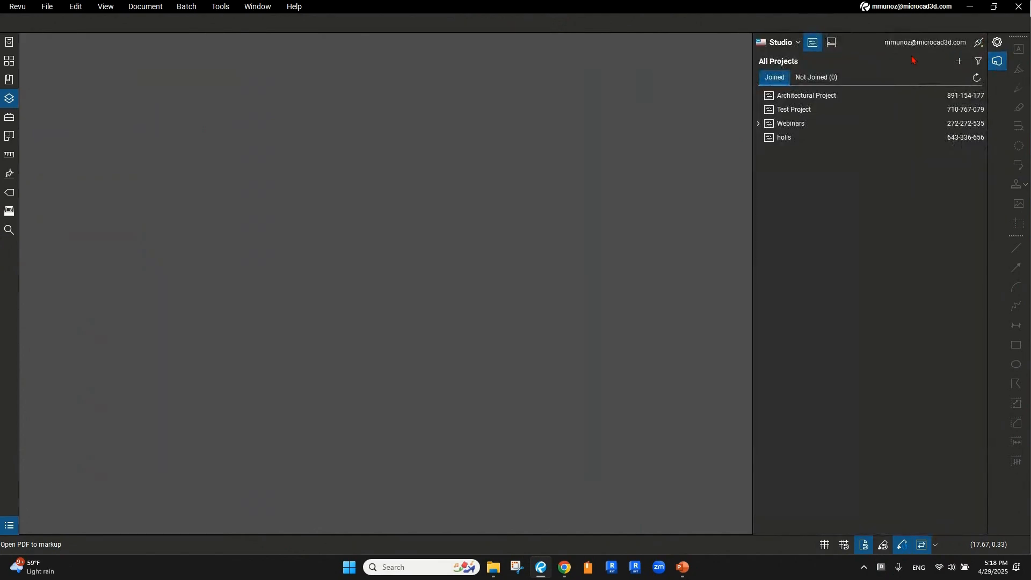
pyautogui.click(799, 43)
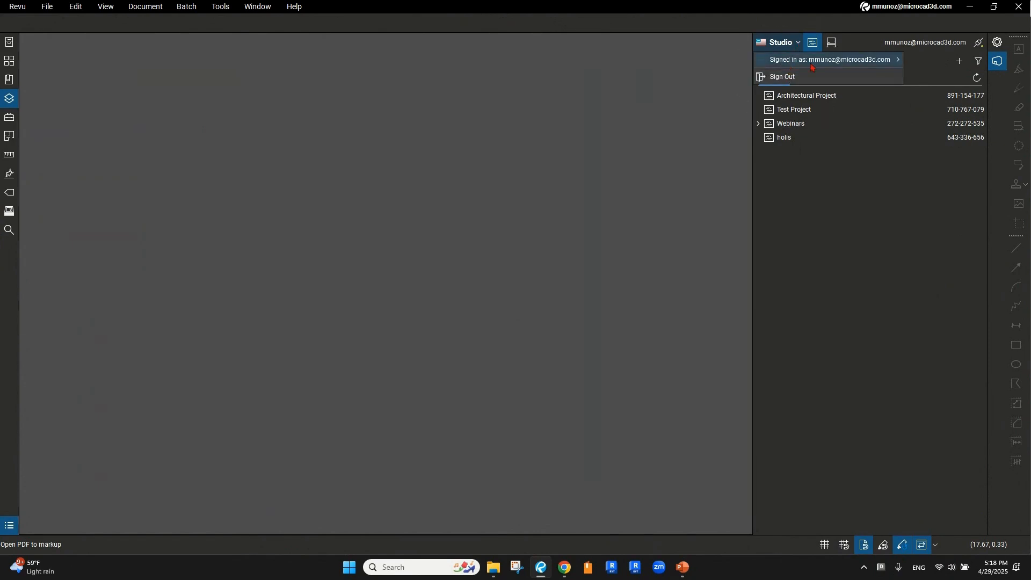
pyautogui.moveTo(822, 65)
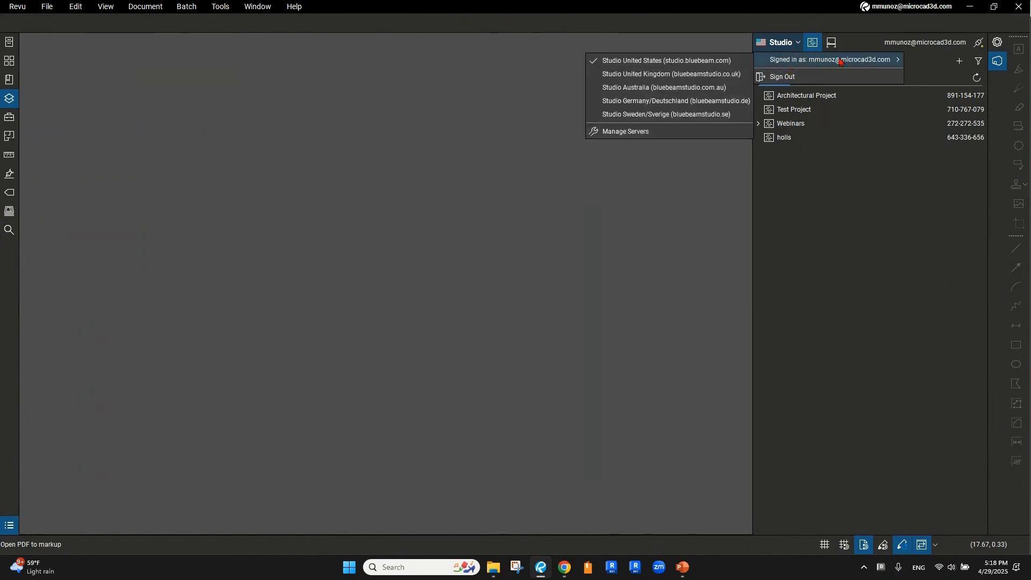
pyautogui.click(840, 63)
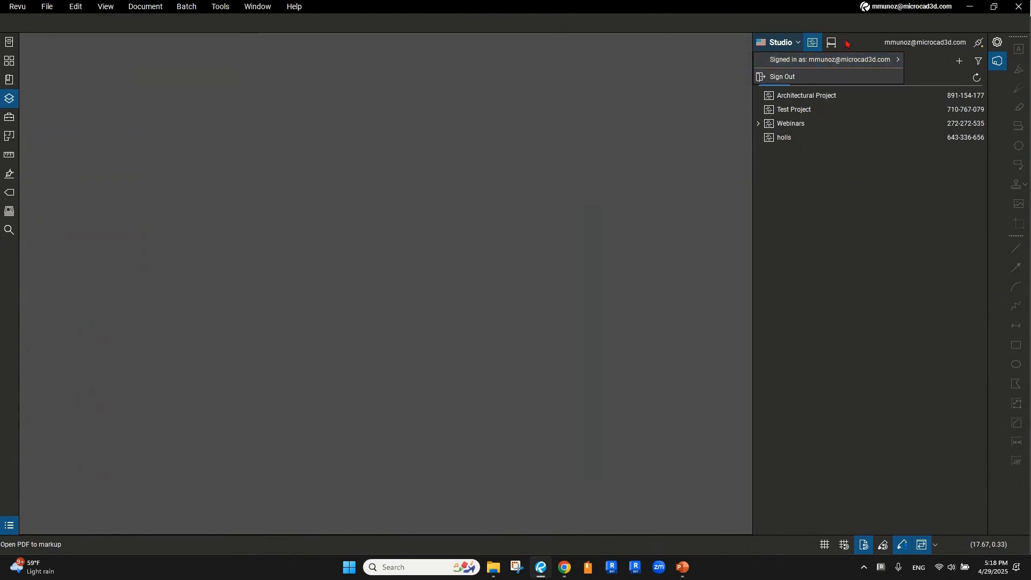
# Show All Projects, listing Architectural Project, Test Project, Webinars and holis
pyautogui.click(818, 47)
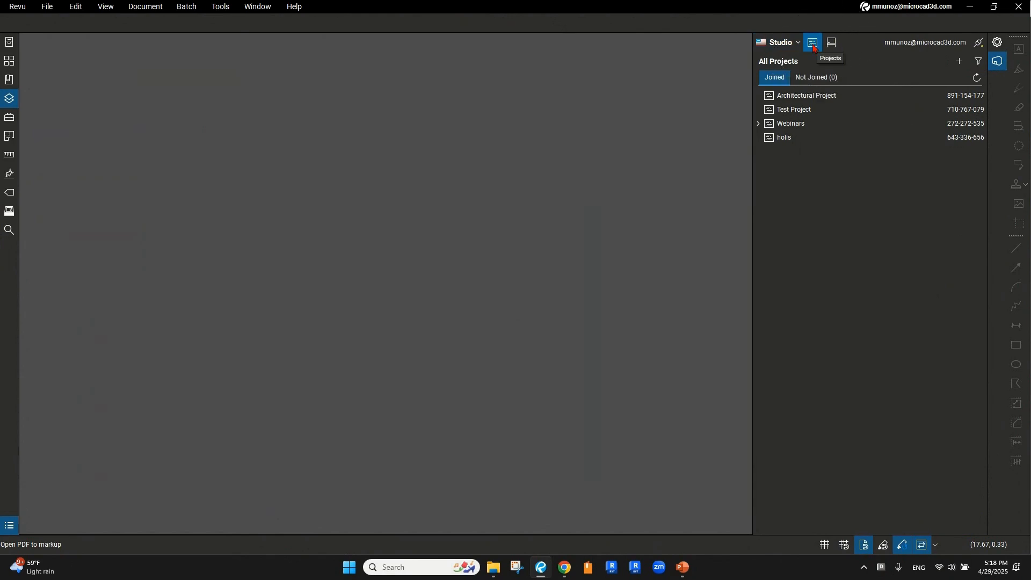
pyautogui.click(815, 46)
pyautogui.press('ctrl')
pyautogui.press('ctrl')
pyautogui.click(961, 62)
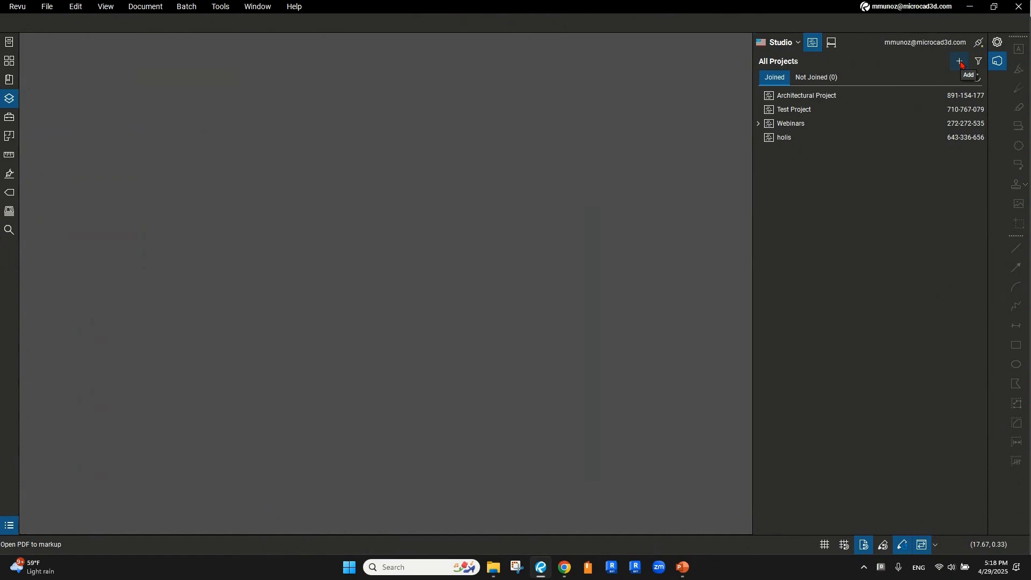
# Add a new Studio project named 'New Studio Project Project' through Add > New Project
pyautogui.click(961, 64)
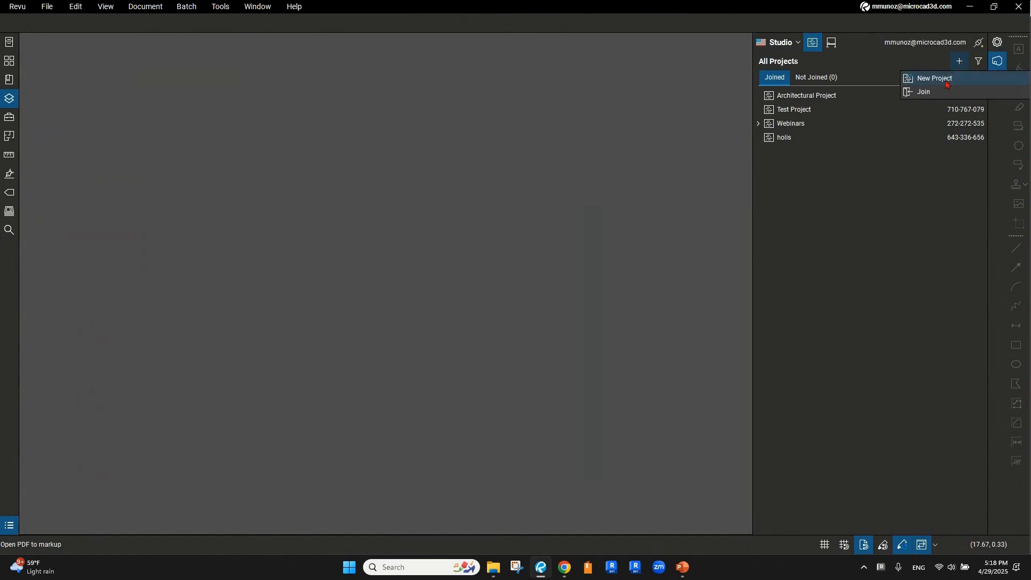
pyautogui.click(947, 84)
pyautogui.click(946, 84)
pyautogui.click(935, 79)
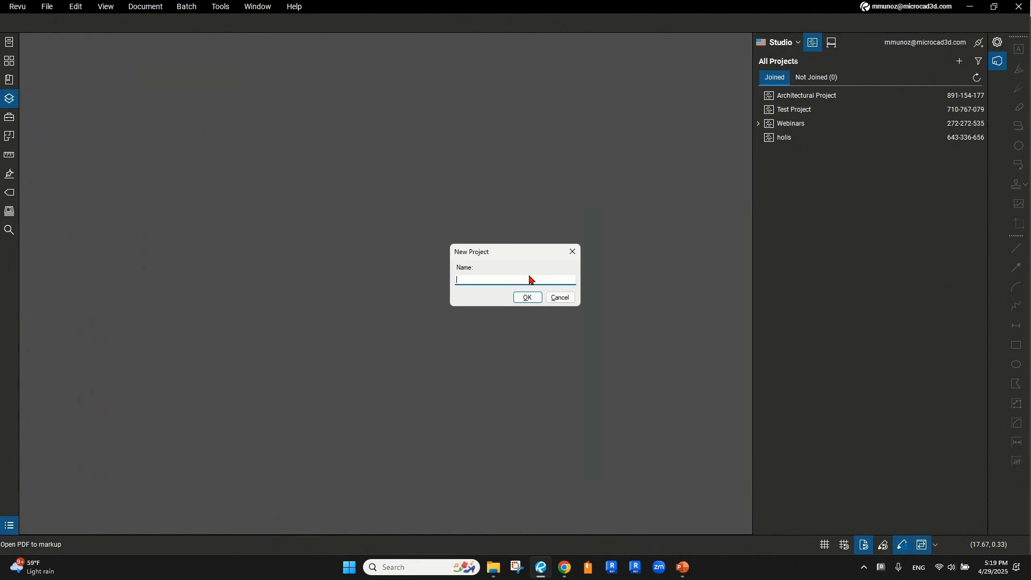
pyautogui.write('New Studio Project Project')
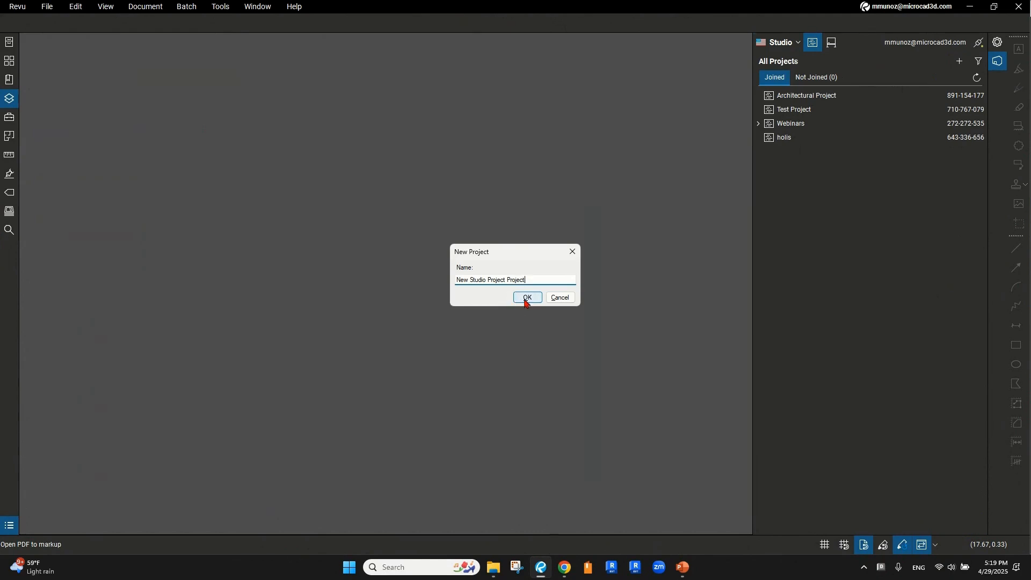
pyautogui.click(526, 298)
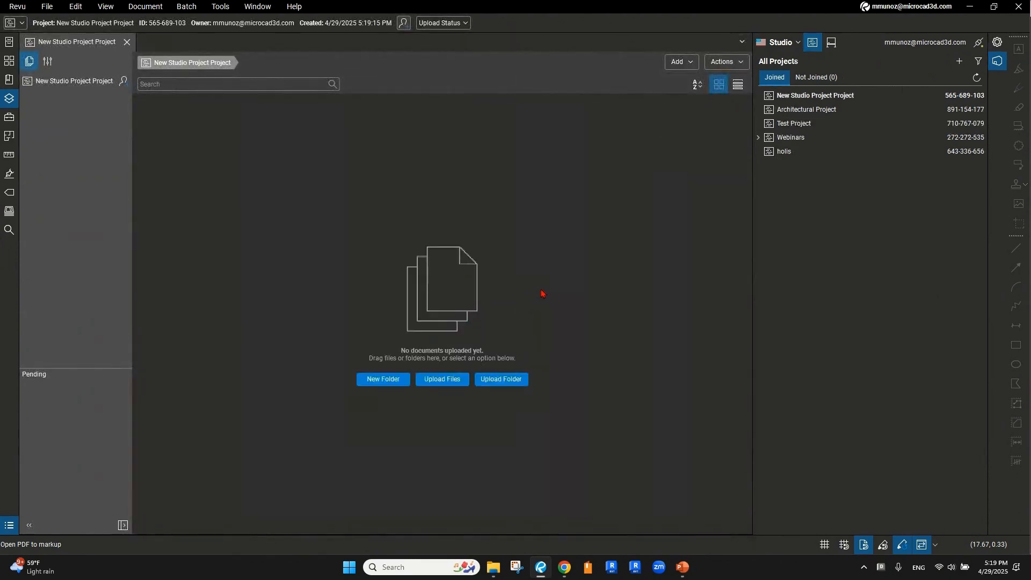
# Start an Upload Files job for the empty project and bring up its Add choices
pyautogui.click(808, 97)
pyautogui.click(786, 99)
pyautogui.click(380, 383)
pyautogui.click(437, 383)
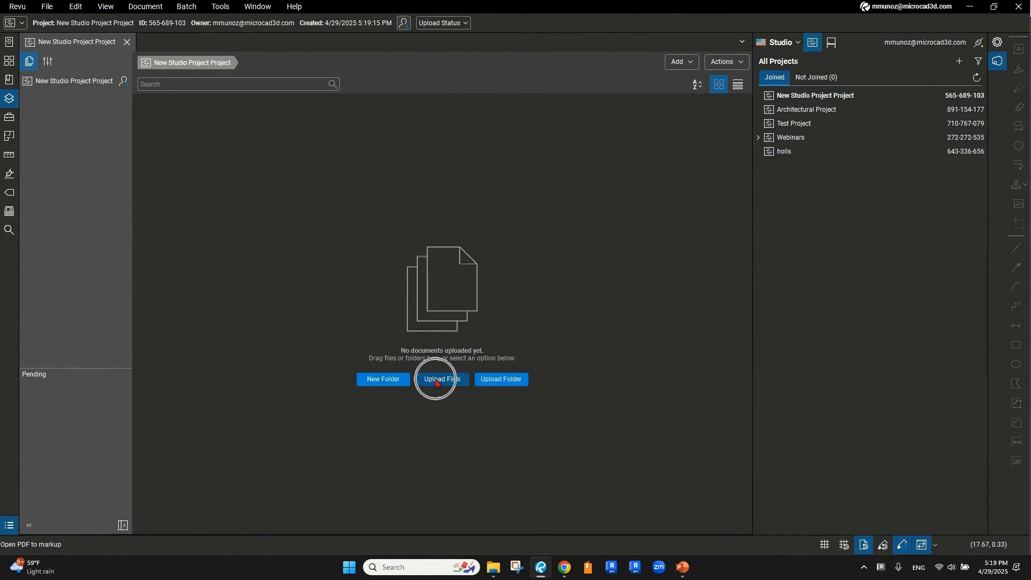
pyautogui.click(495, 382)
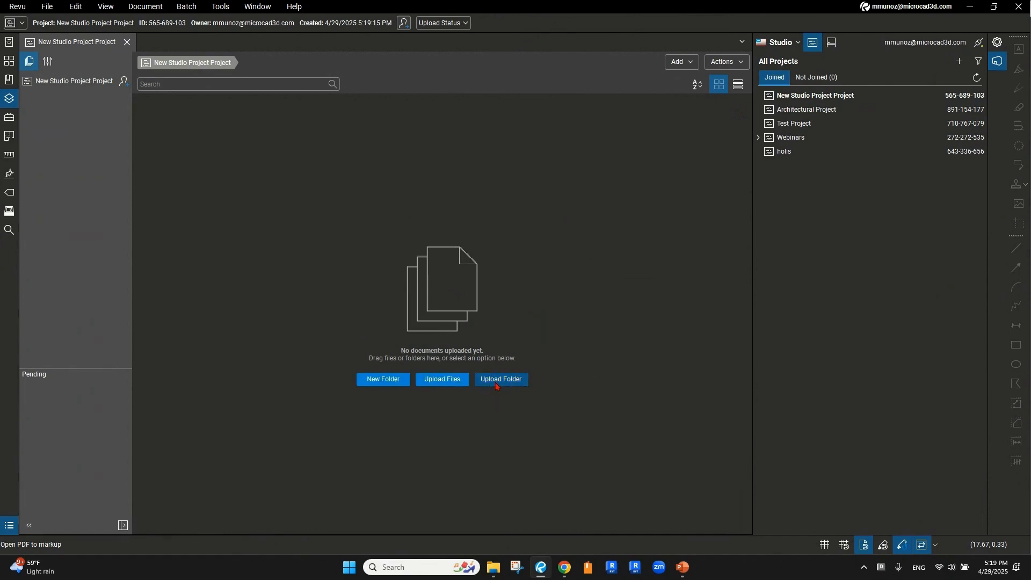
pyautogui.click(447, 382)
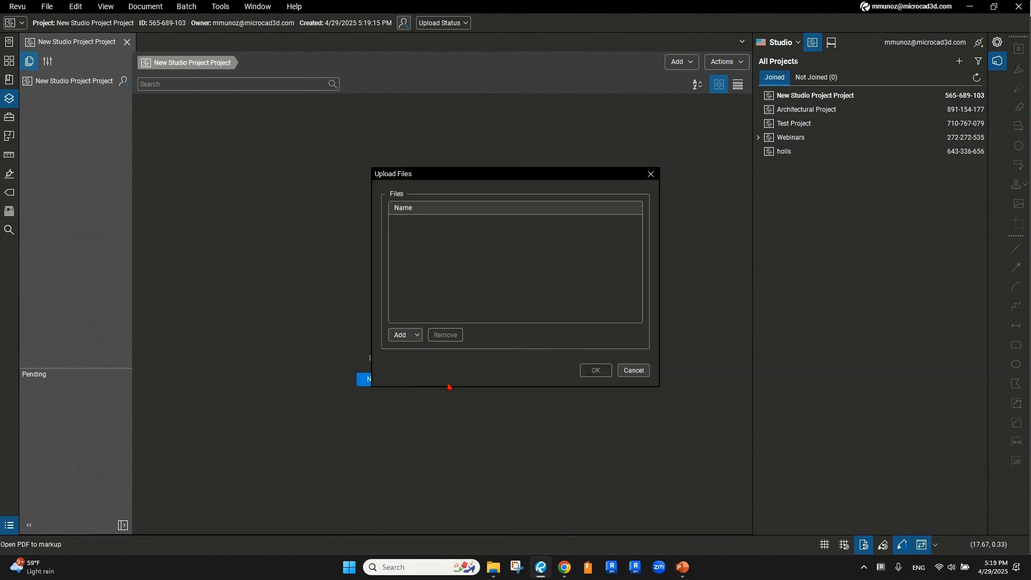
pyautogui.click(408, 337)
pyautogui.click(418, 337)
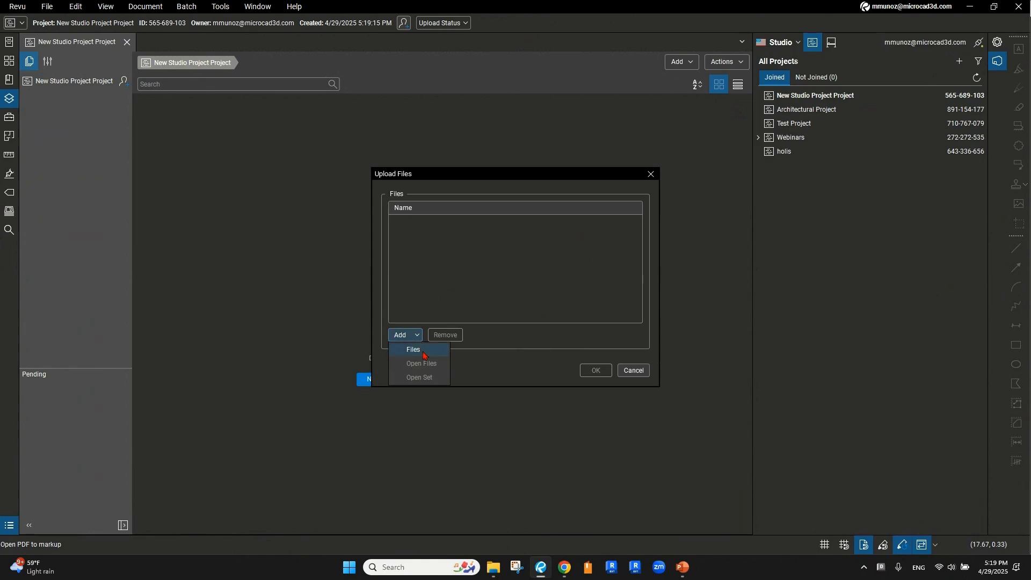
# Select all seven files in Downloads > New Studio Project Info and upload them
pyautogui.click(424, 354)
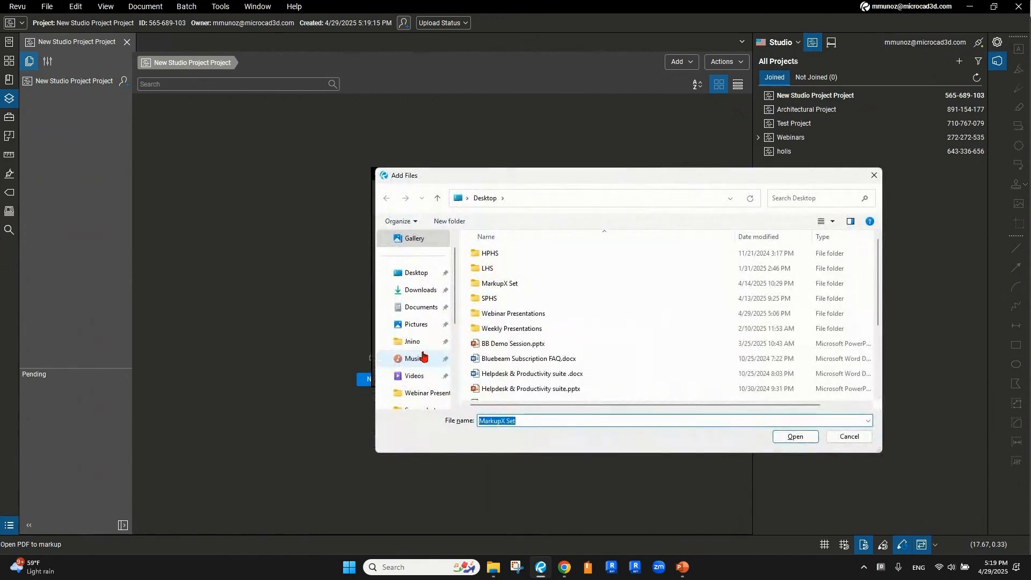
pyautogui.click(420, 295)
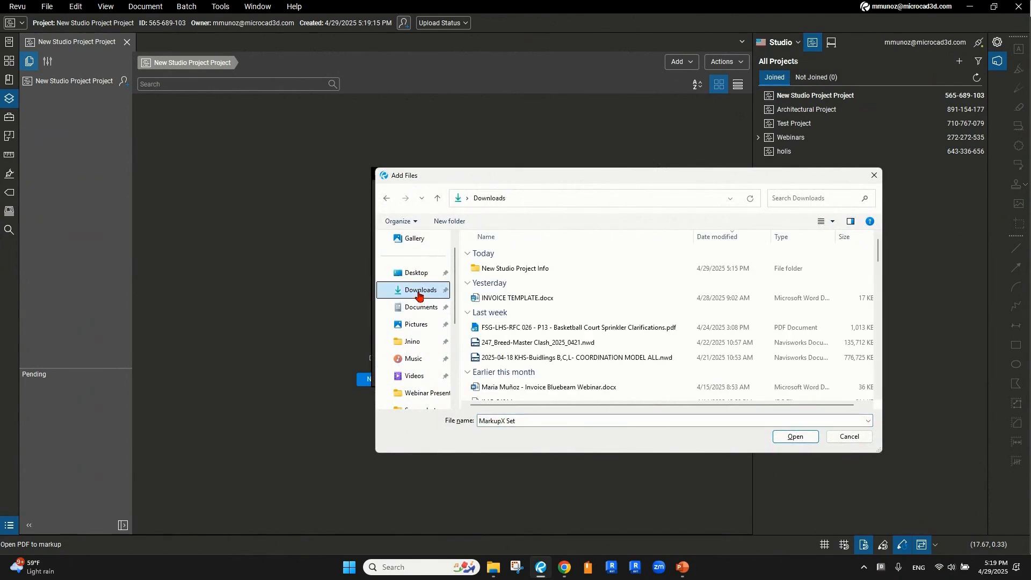
pyautogui.click(503, 274)
pyautogui.doubleClick(503, 274)
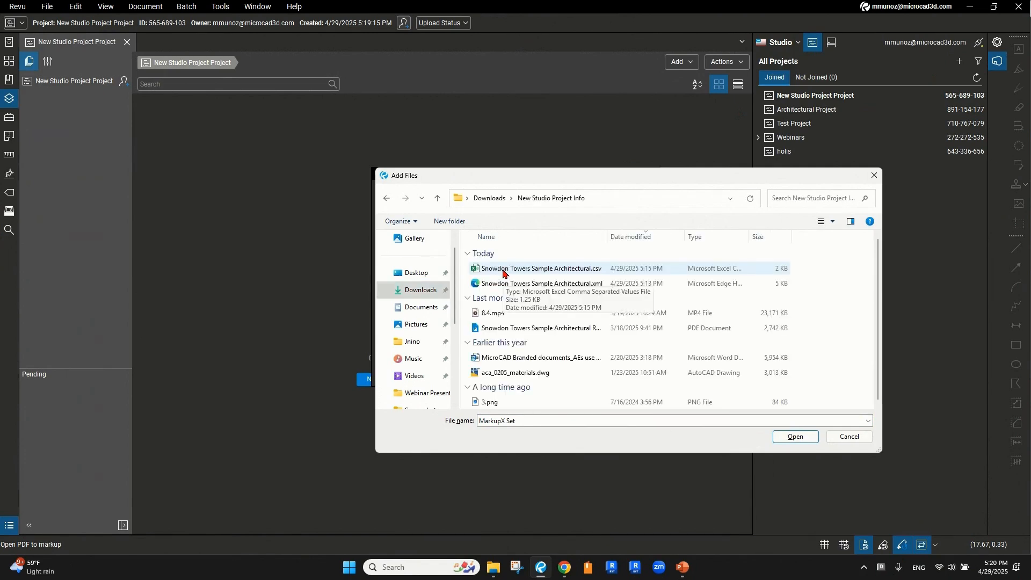
pyautogui.click(503, 274)
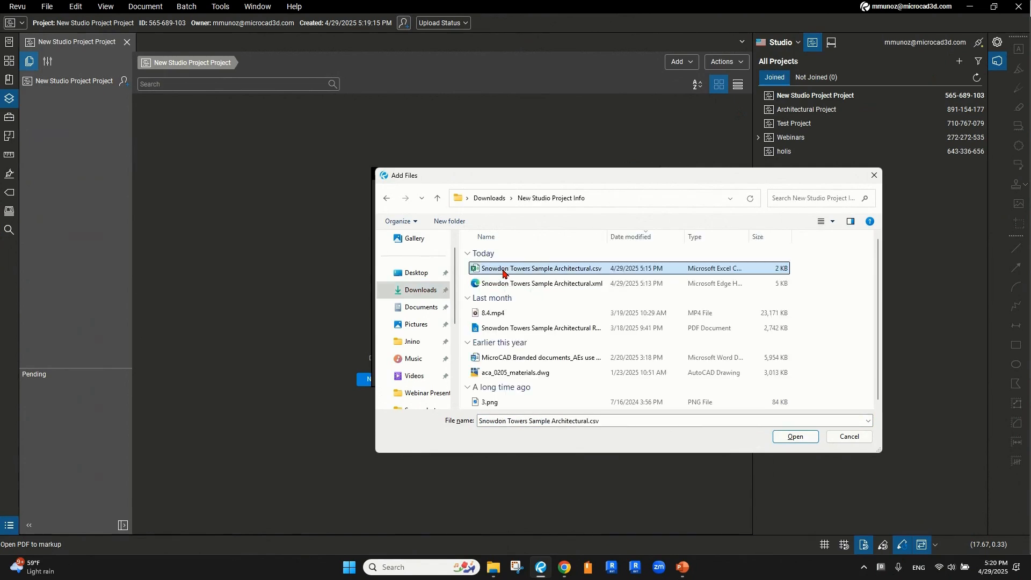
pyautogui.keyDown('shift'); pyautogui.click(505, 402); pyautogui.keyUp('shift')
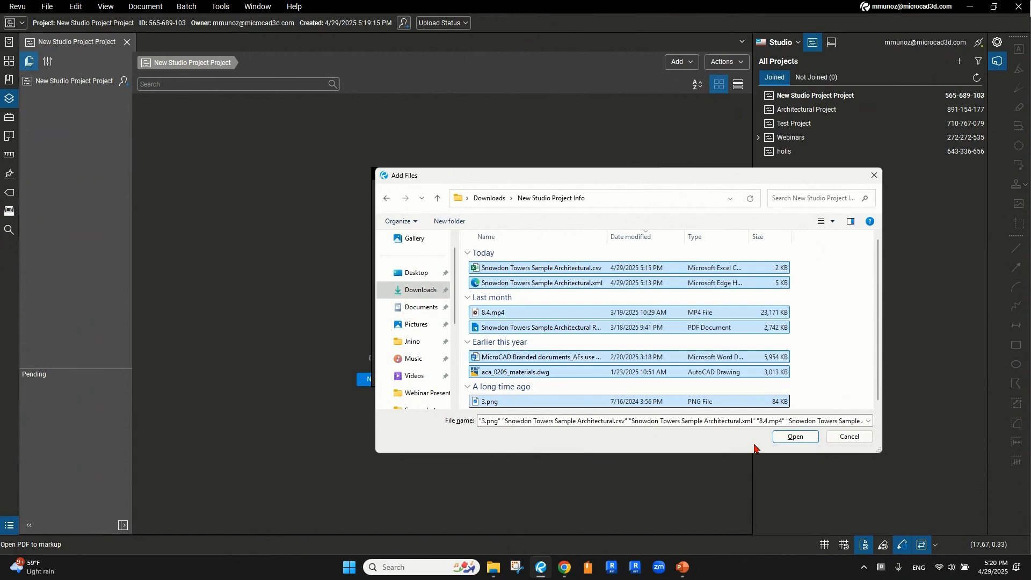
pyautogui.click(795, 437)
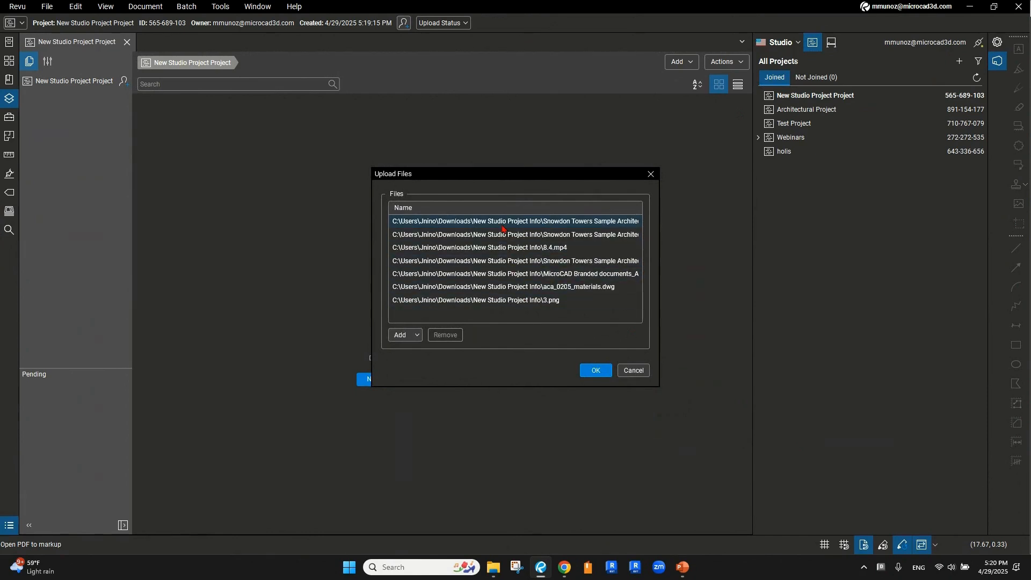
pyautogui.click(591, 375)
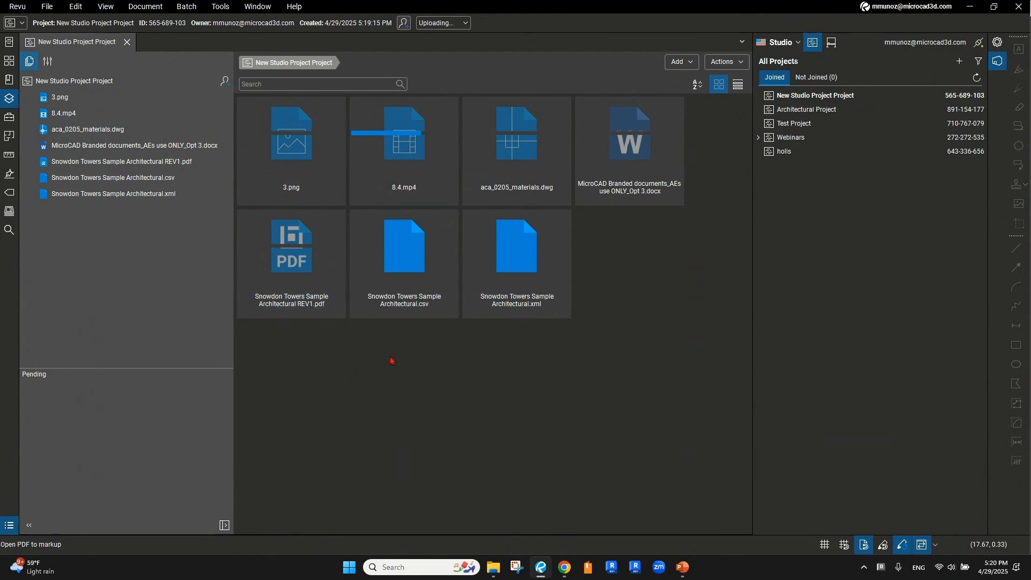
# Select the uploaded csv, xml, REV1 PDF, 3.png and MicroCAD Word document tiles
pyautogui.click(424, 312)
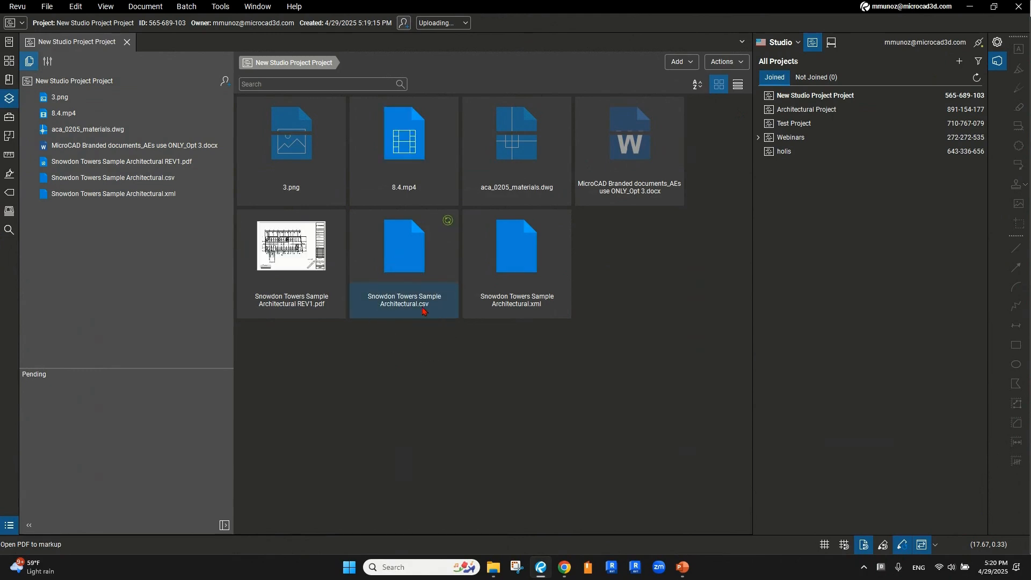
pyautogui.click(534, 308)
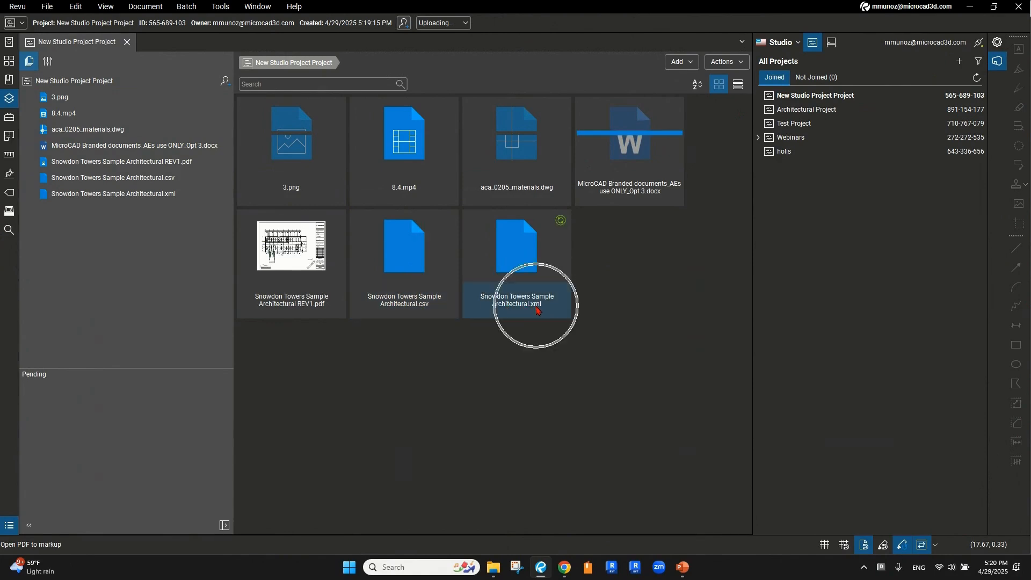
pyautogui.click(320, 304)
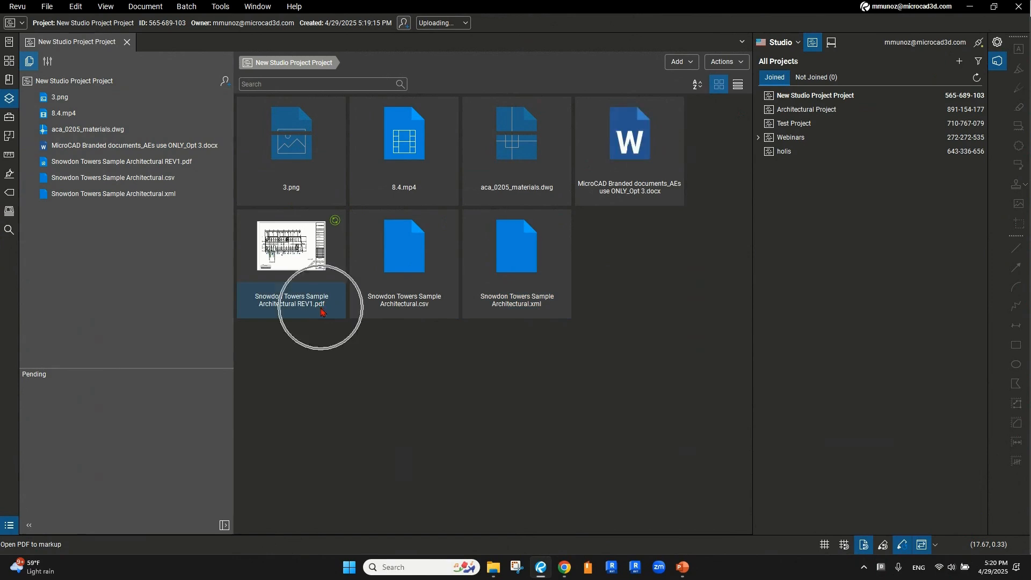
pyautogui.click(294, 194)
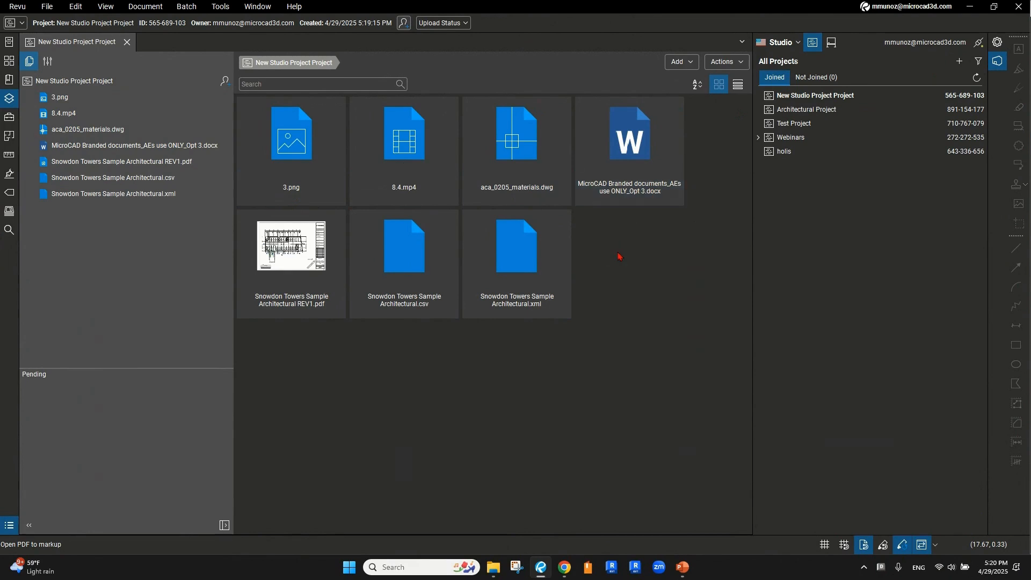
pyautogui.click(626, 145)
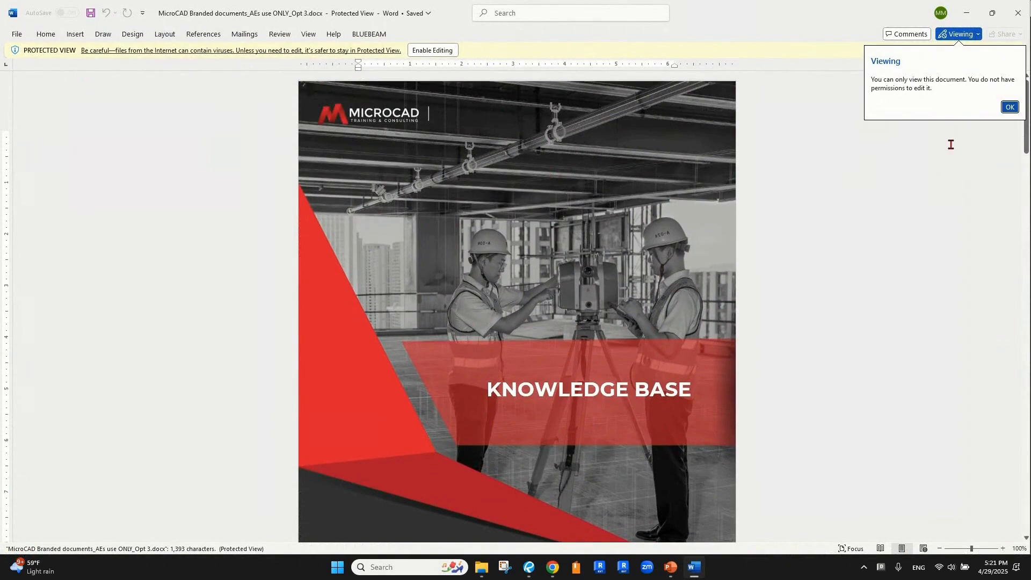
# Dismiss Word's view-only notice, return to Revu and select aca_0205_materials.dwg
pyautogui.click(1009, 107)
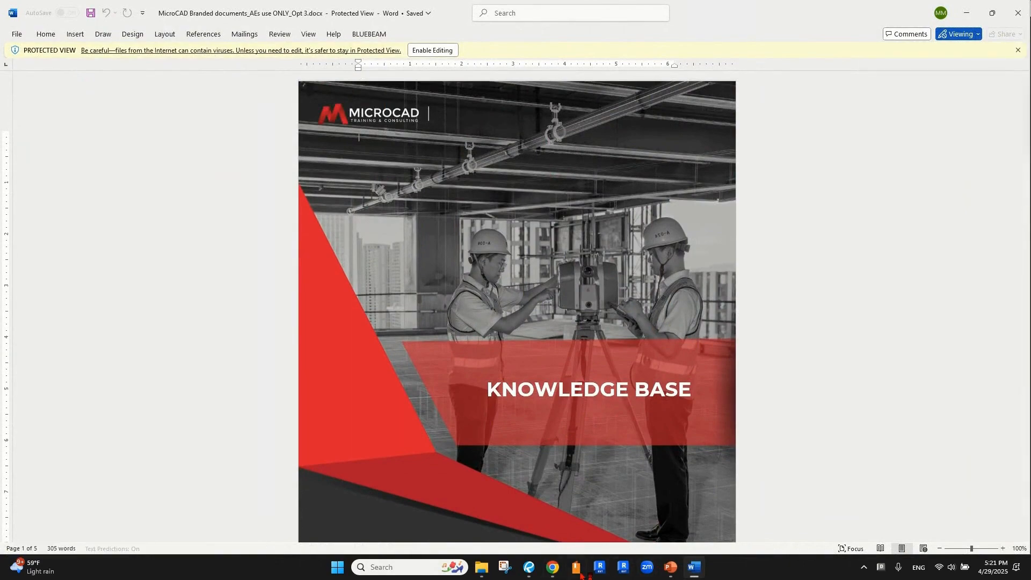
pyautogui.click(529, 568)
pyautogui.click(526, 162)
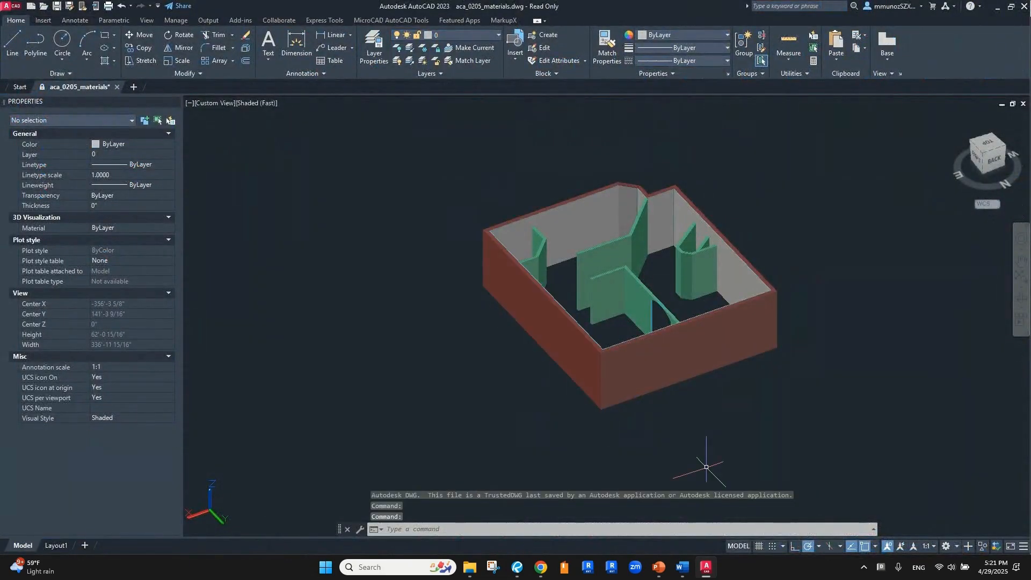
# Return from AutoCAD to the New Studio Project Project view in Revu
pyautogui.click(517, 568)
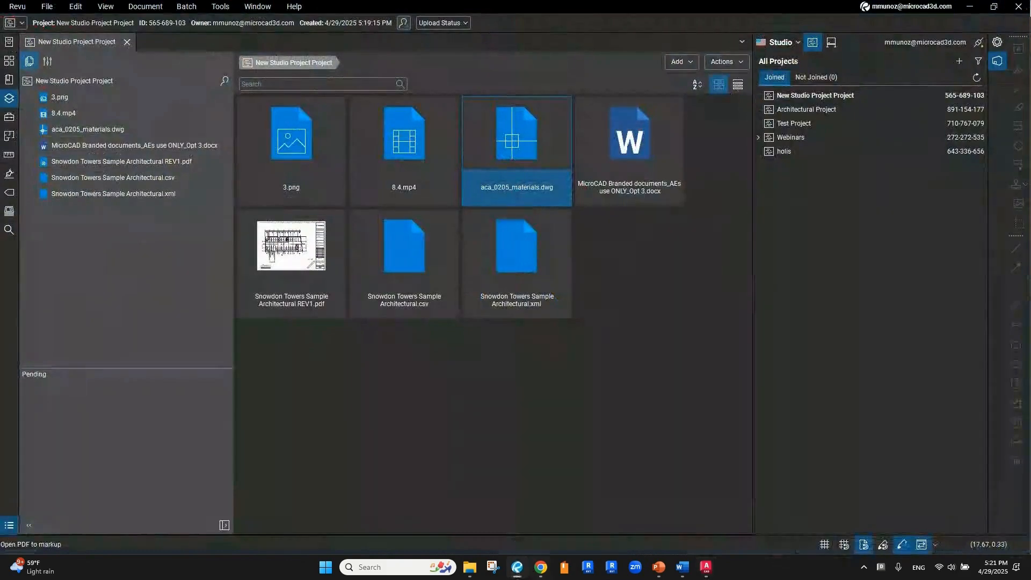
# Play the 8.4.mp4 video in Media Player, pause it and close the player
pyautogui.click(411, 194)
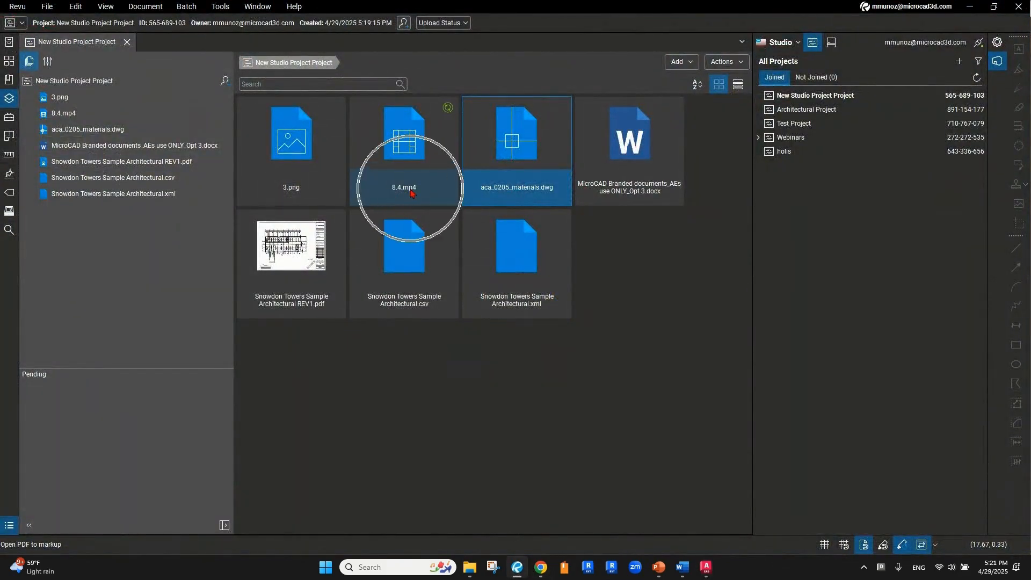
pyautogui.doubleClick(411, 193)
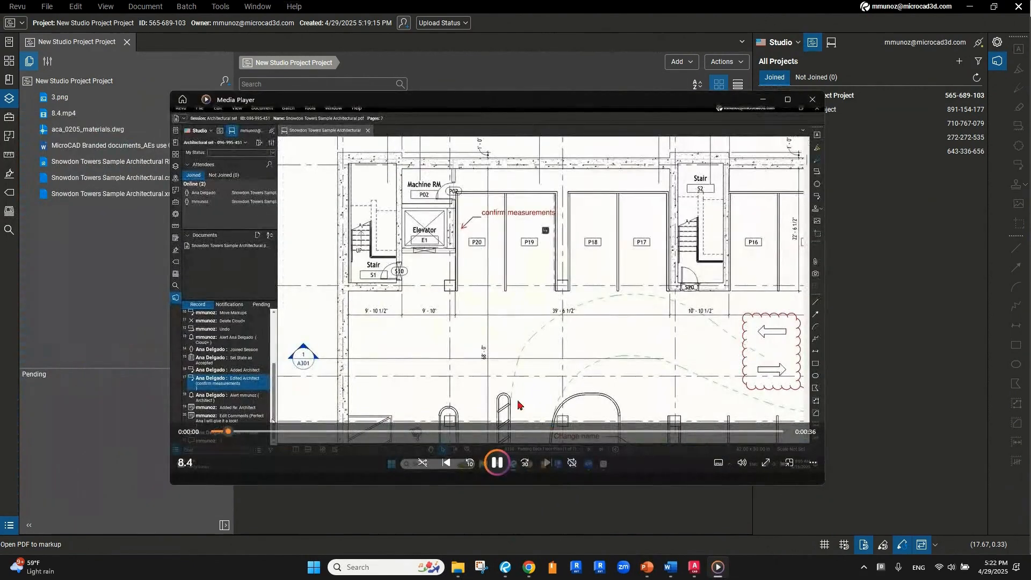
pyautogui.click(501, 465)
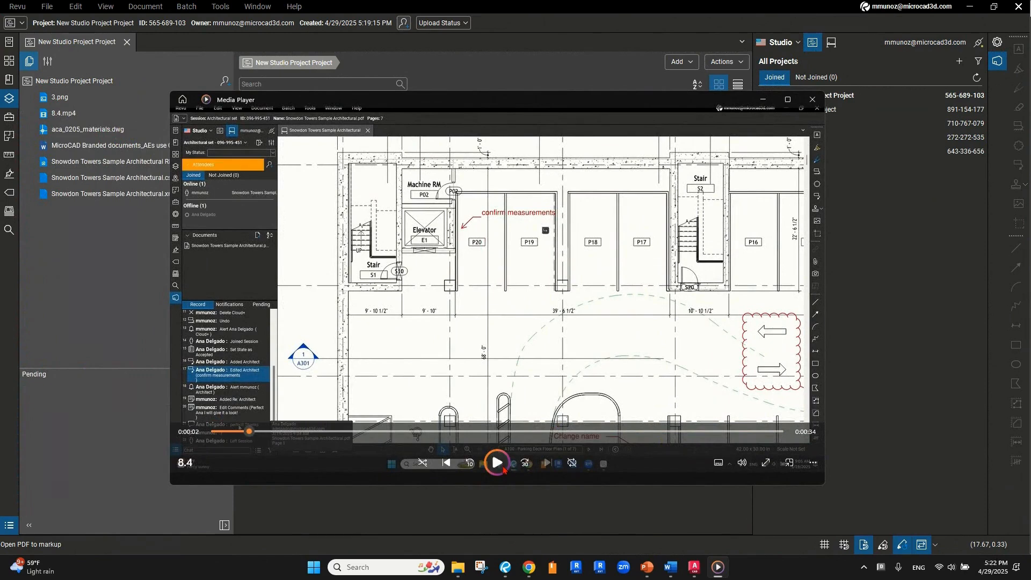
pyautogui.click(814, 101)
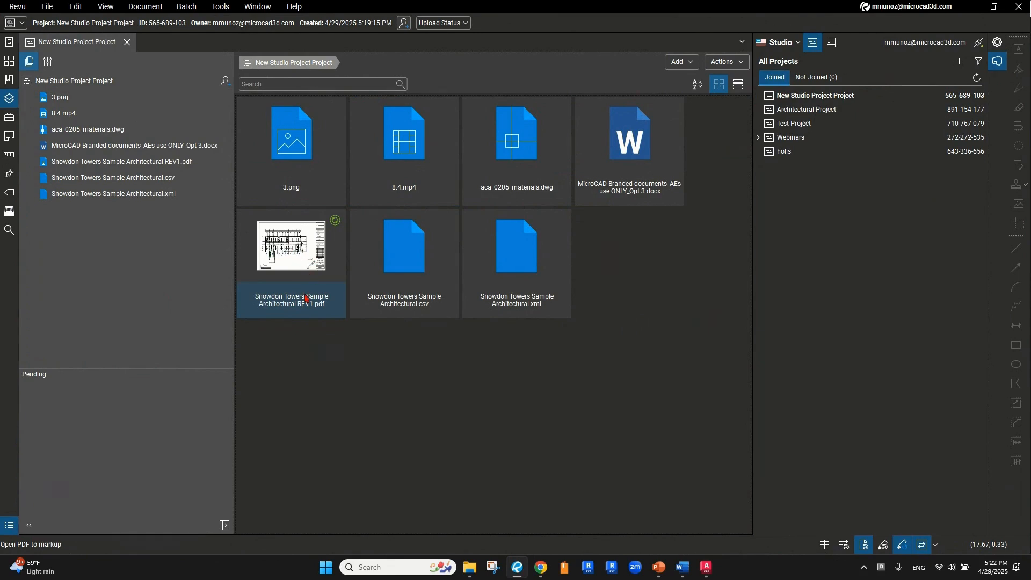
pyautogui.click(293, 262)
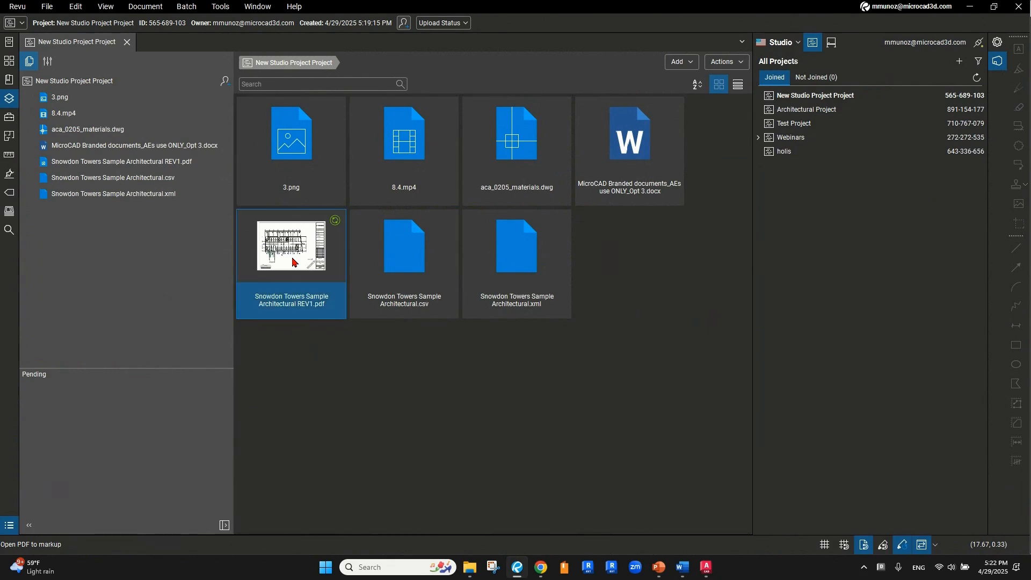
# Open Snowdon Towers Sample Architectural REV1 without Split View and zoom around the A100 sheet
pyautogui.doubleClick(293, 261)
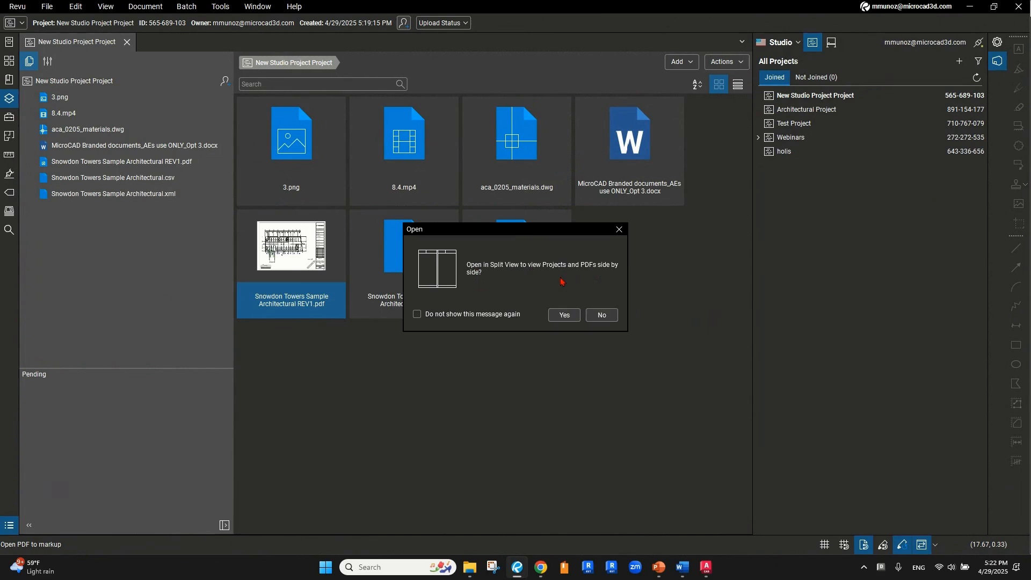
pyautogui.click(602, 316)
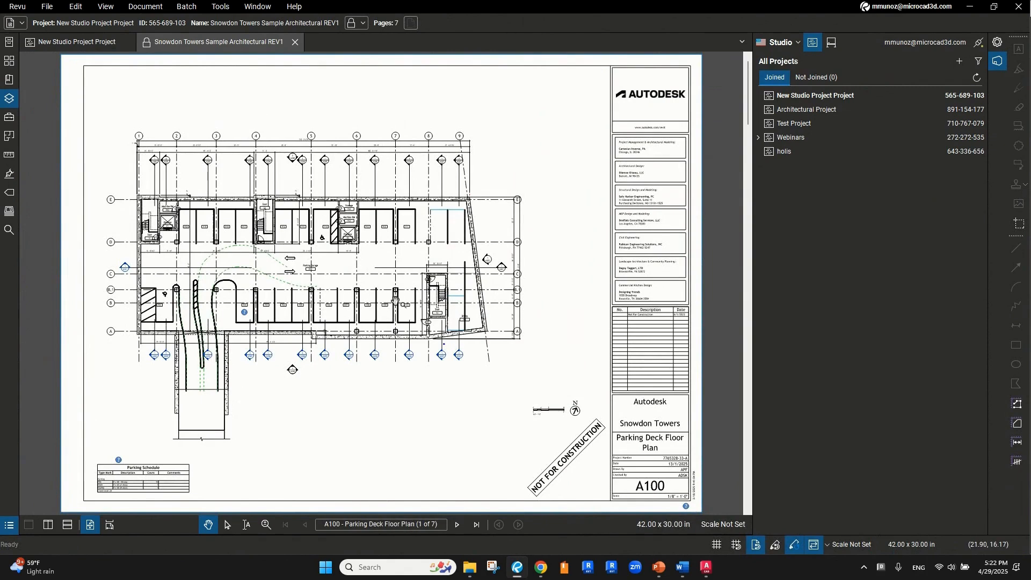
pyautogui.scroll(-1, 396, 300)
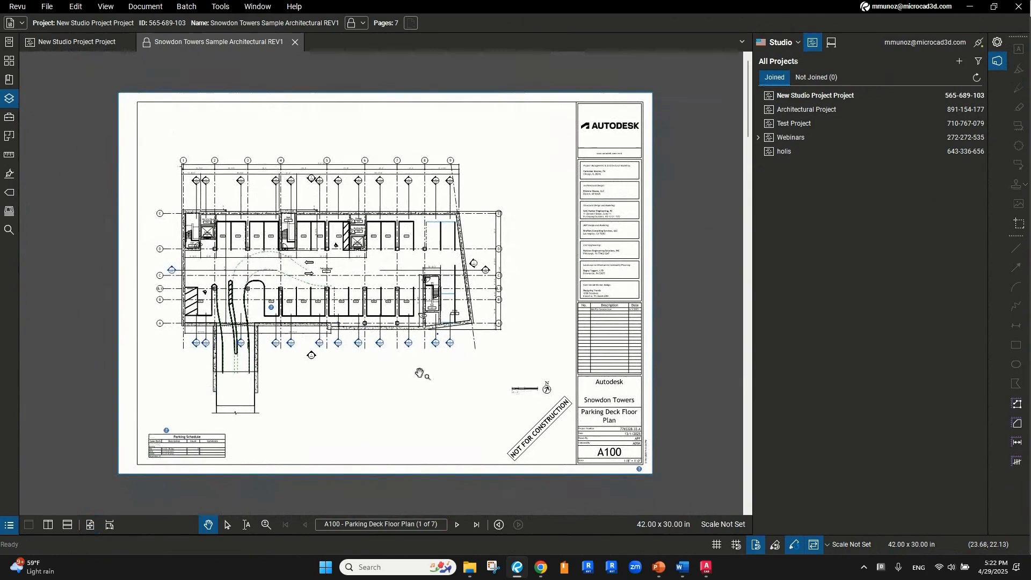
pyautogui.scroll(1, 265, 295)
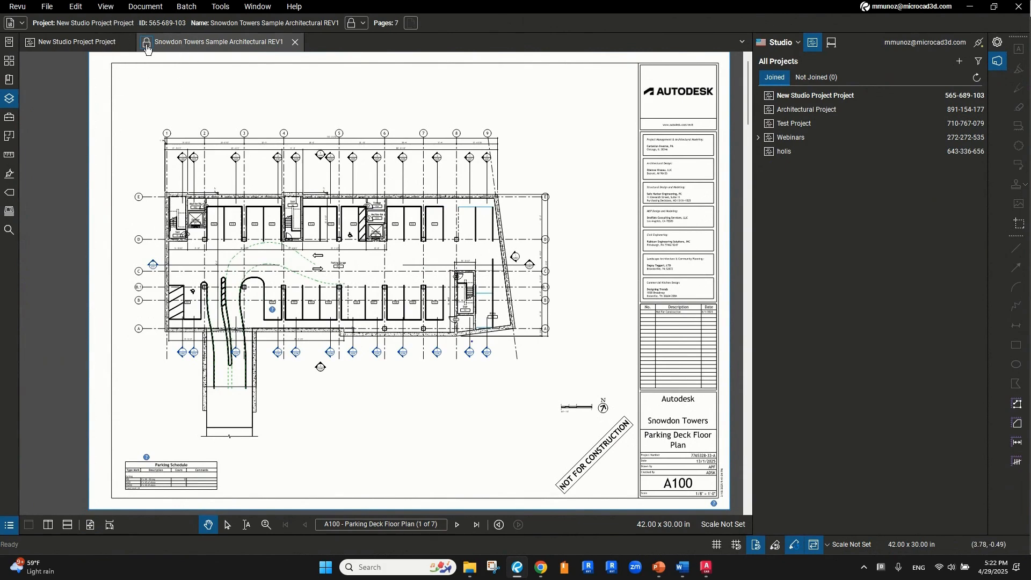
pyautogui.press('ctrl')
pyautogui.press('ctrl')
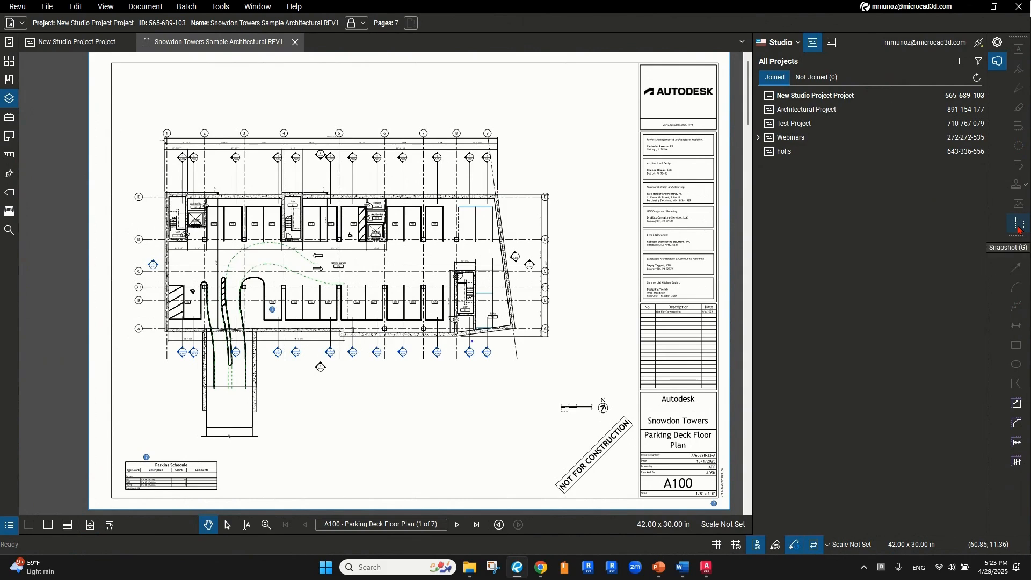
pyautogui.click(1016, 407)
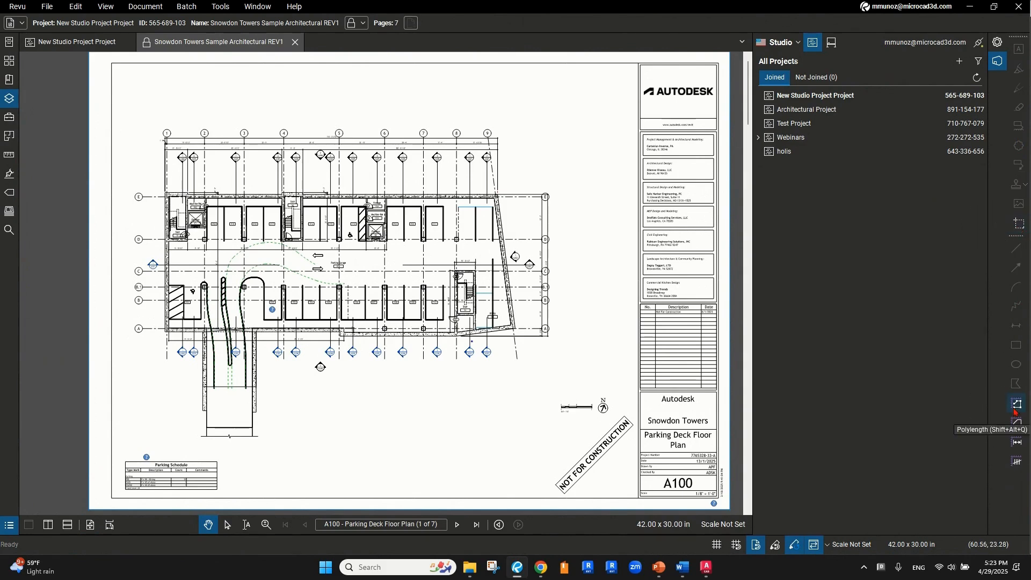
pyautogui.scroll(2, 406, 266)
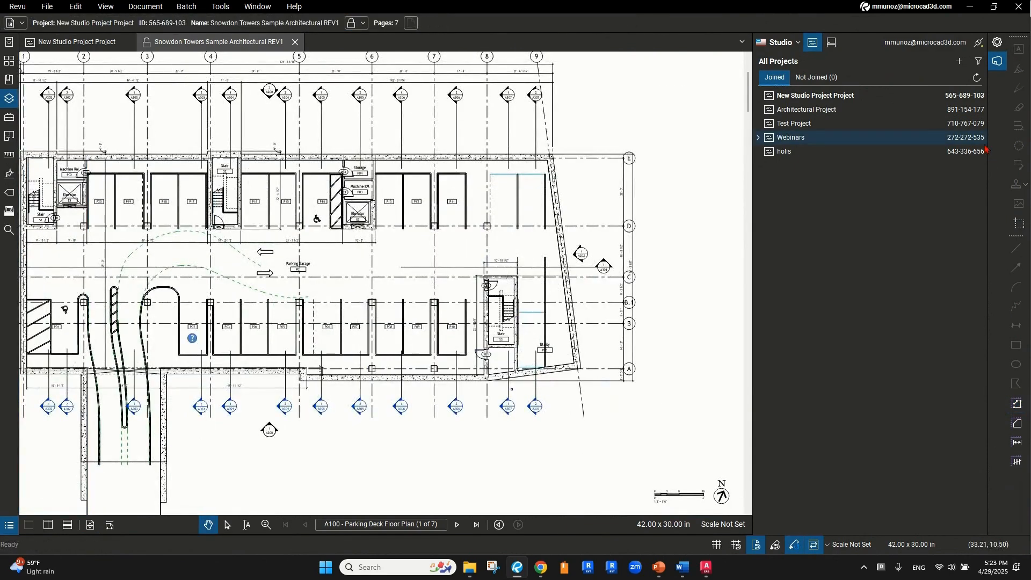
pyautogui.scroll(-3, 405, 256)
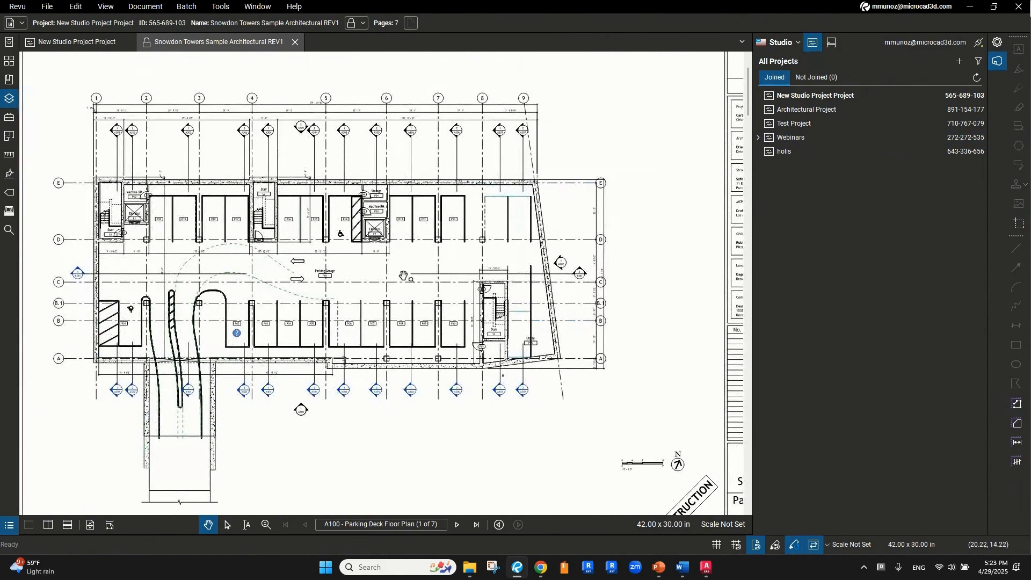
pyautogui.scroll(-2, 404, 280)
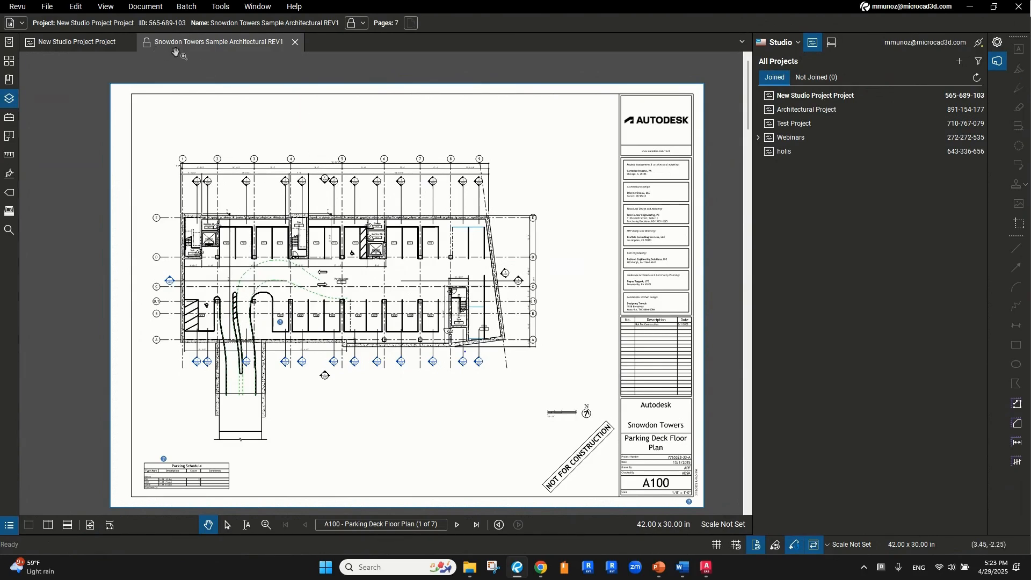
pyautogui.click(363, 25)
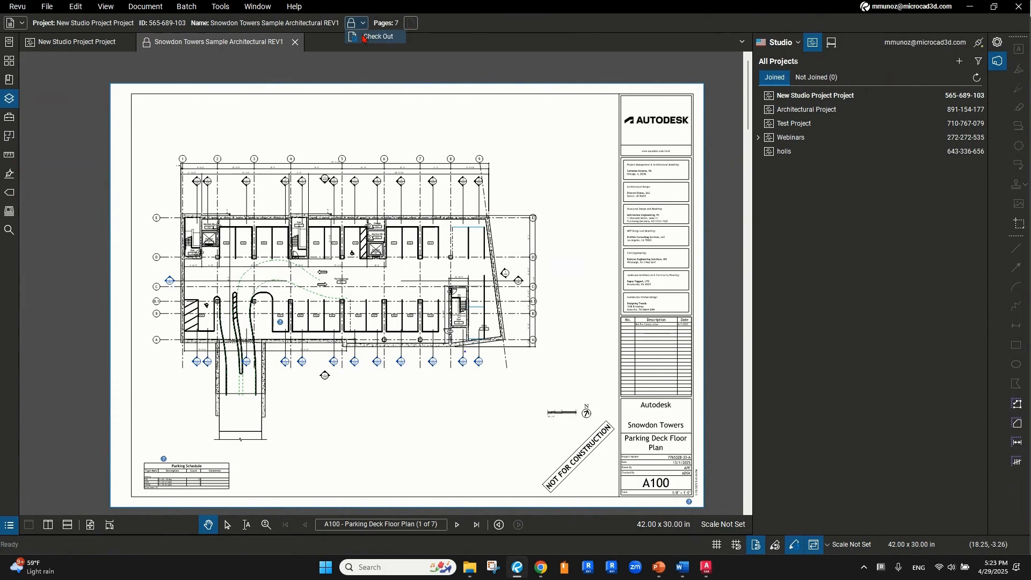
# Check out the REV1 drawing and switch to the Cloud+ tool with K
pyautogui.click(364, 37)
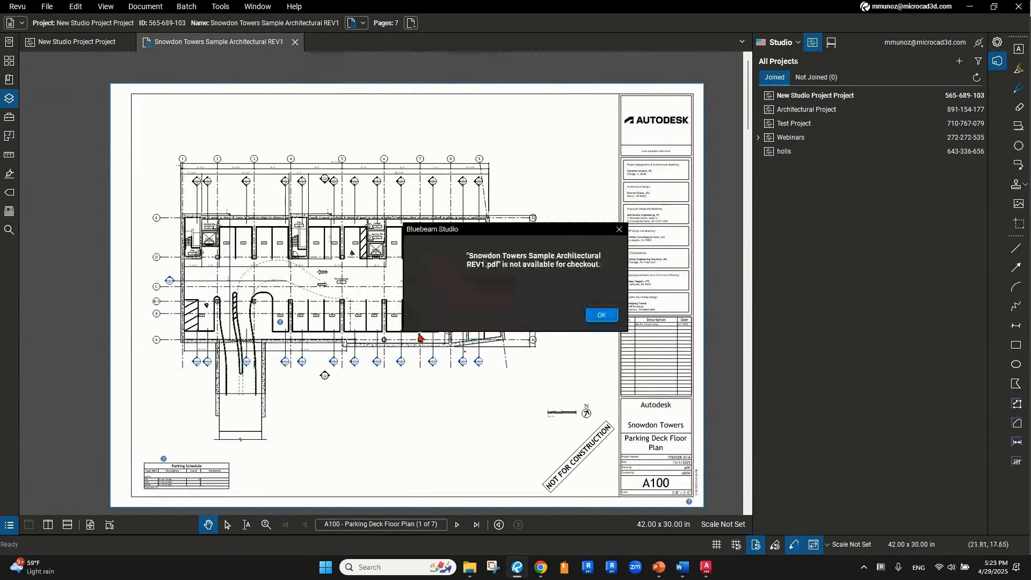
pyautogui.click(608, 318)
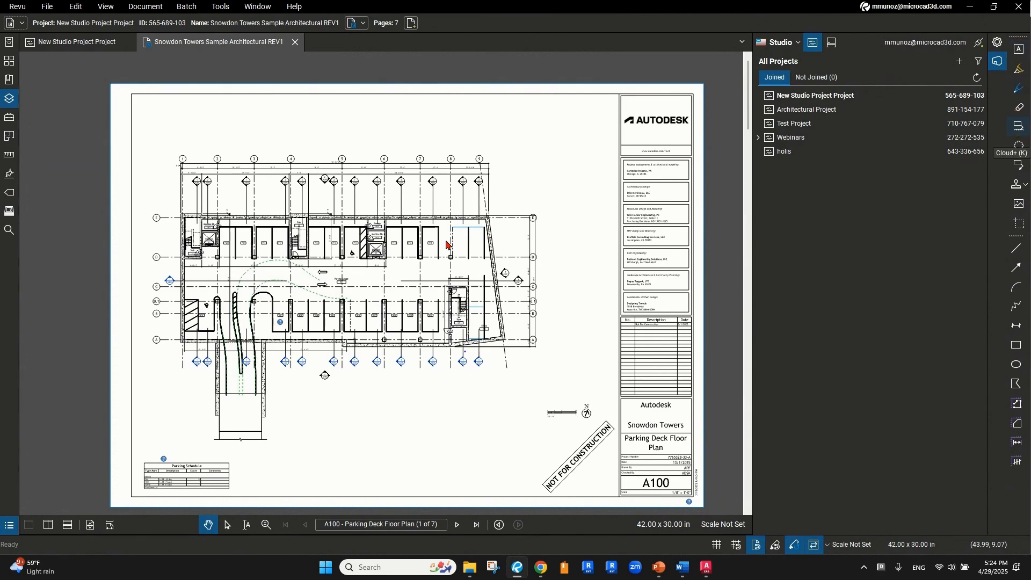
pyautogui.press('k')
pyautogui.scroll(1, 449, 246)
# Cloud stair S3 with four corners and place a 'Verify dimensions' callout above it
pyautogui.scroll(2, 284, 313)
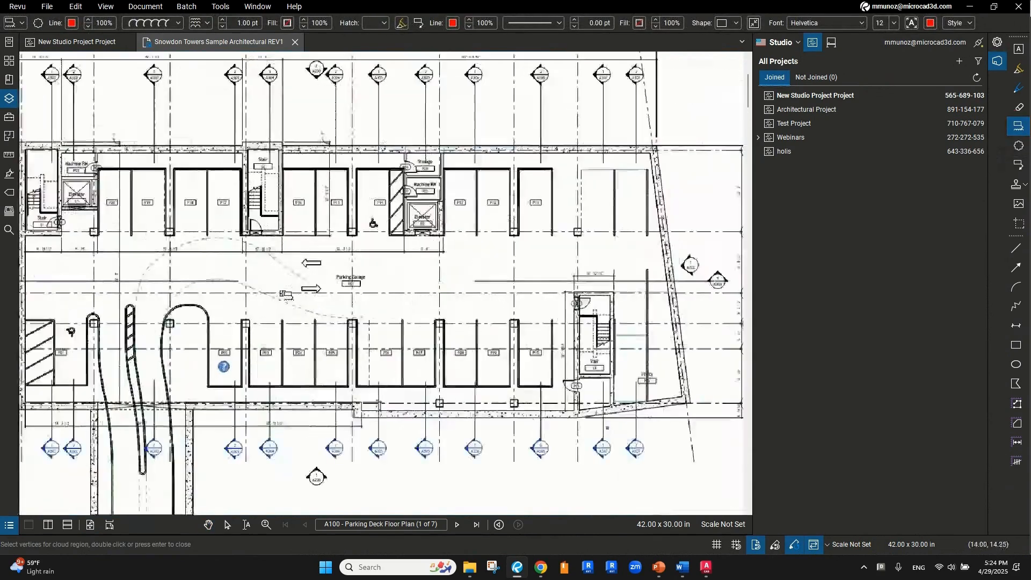
pyautogui.scroll(2, 550, 342)
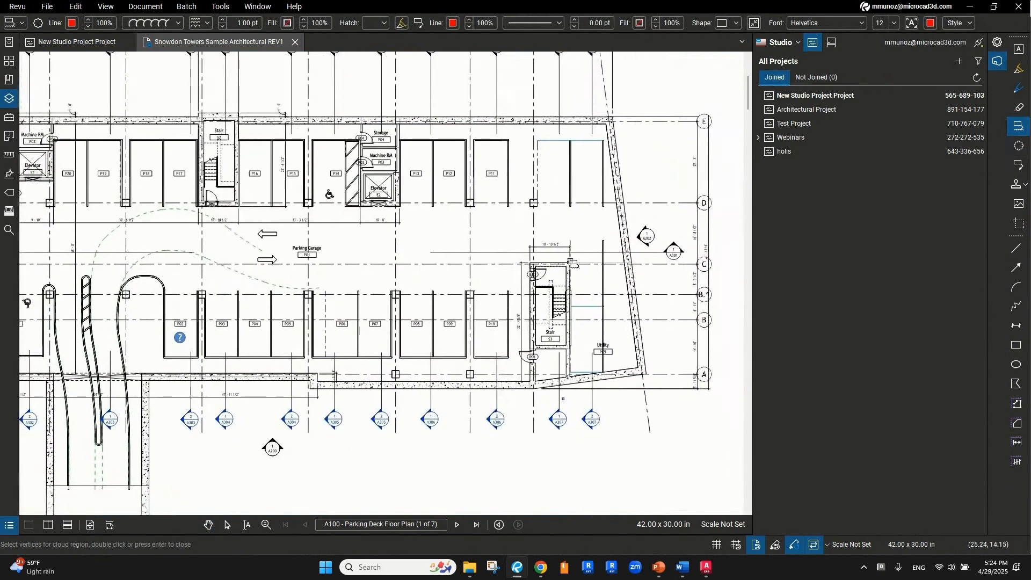
pyautogui.click(504, 258)
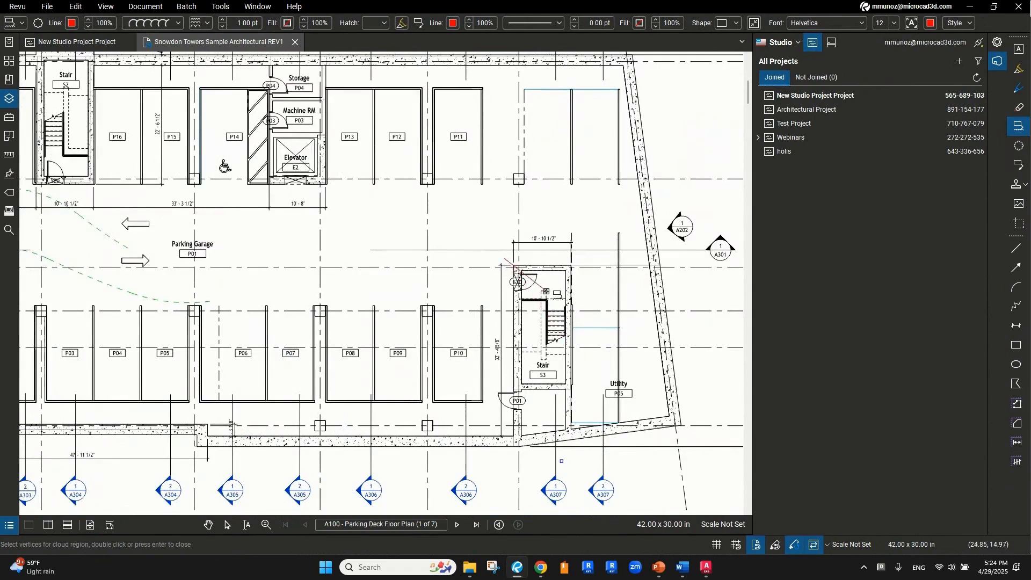
pyautogui.click(570, 259)
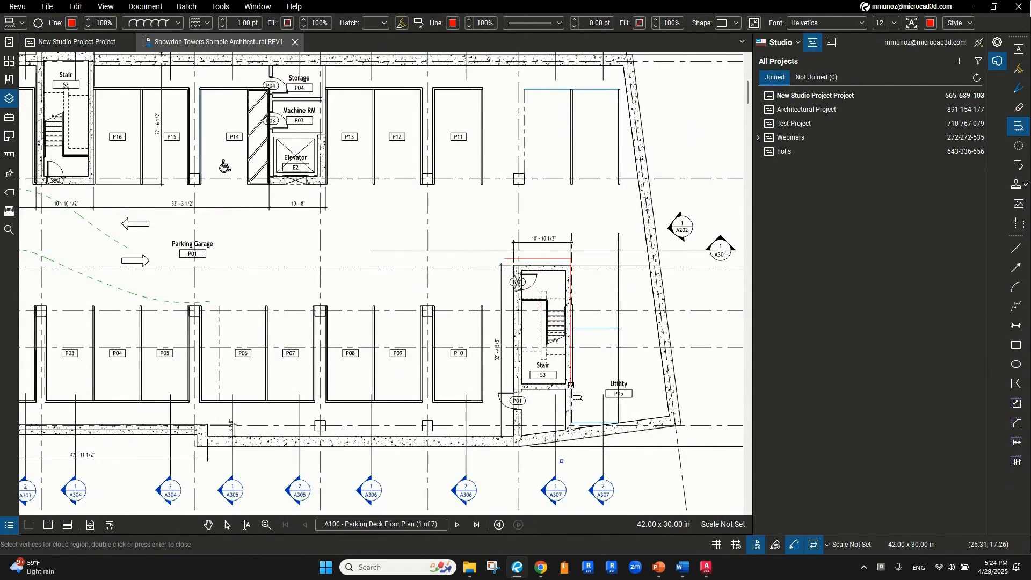
pyautogui.click(571, 390)
pyautogui.click(508, 390)
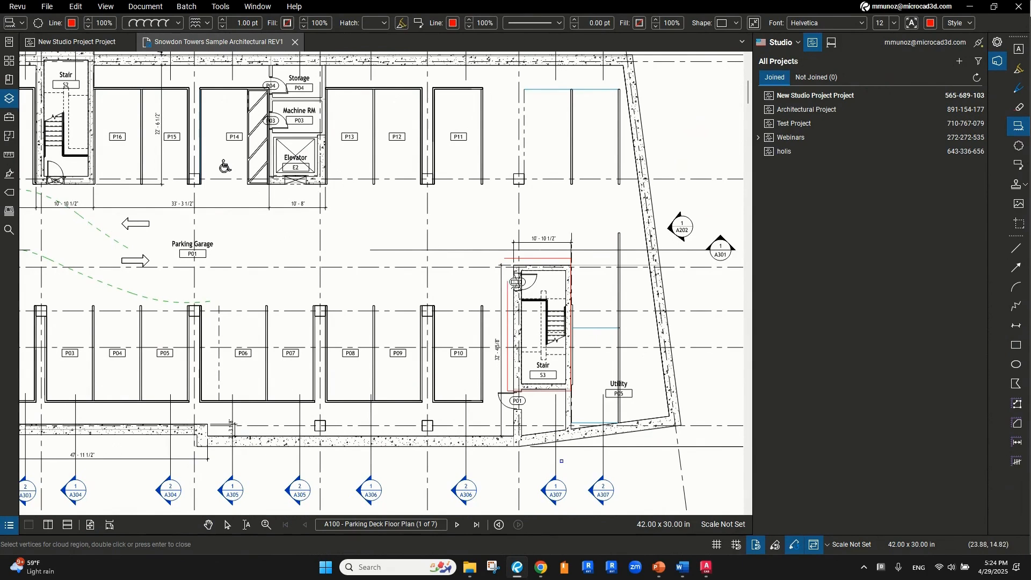
pyautogui.click(506, 263)
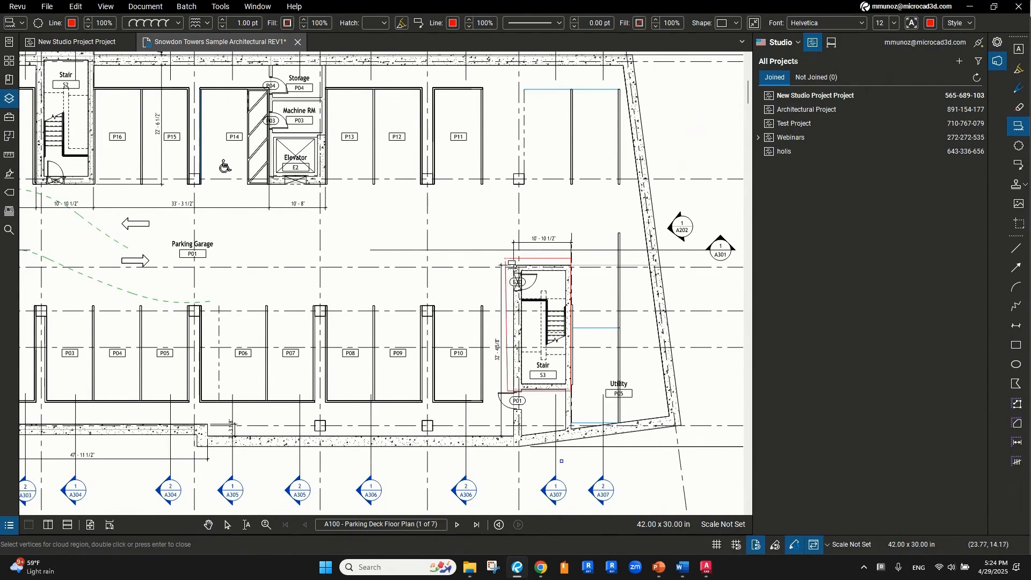
pyautogui.click(567, 231)
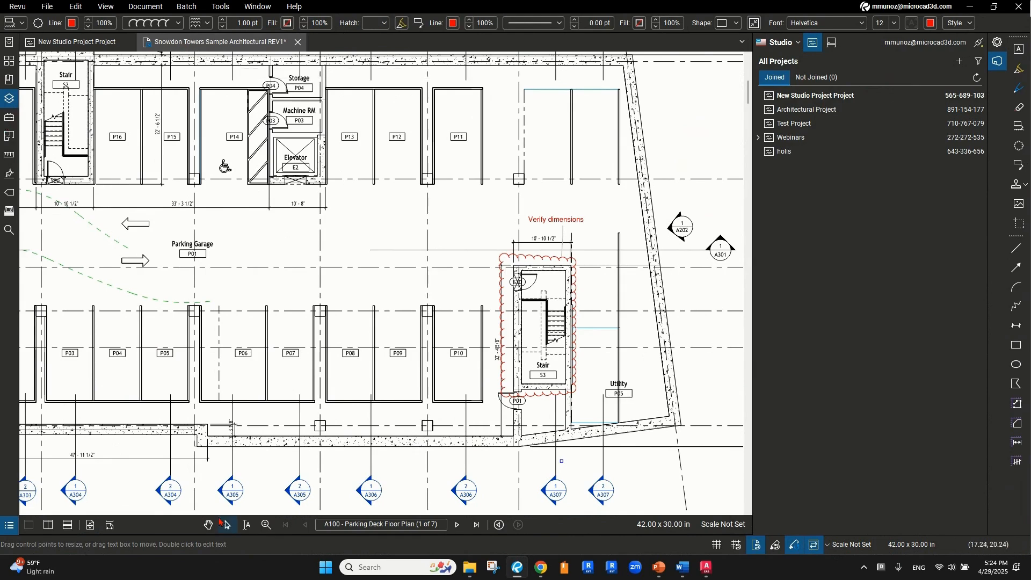
pyautogui.press('Escape')
pyautogui.click(452, 258)
# Place an APPROVED stamp at the top-left of the sheet
pyautogui.scroll(-2, 626, 367)
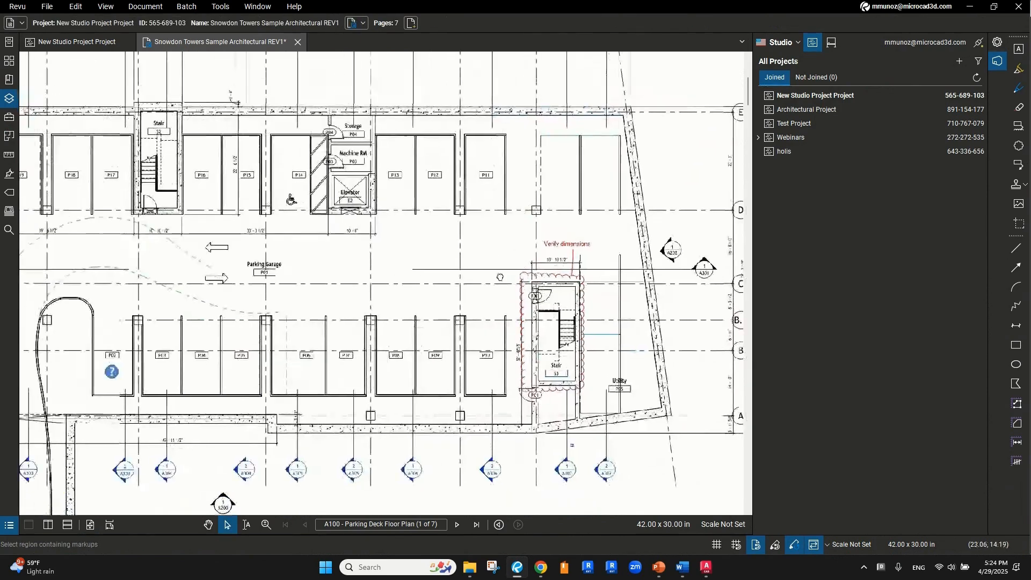
pyautogui.click(1027, 185)
pyautogui.click(575, 266)
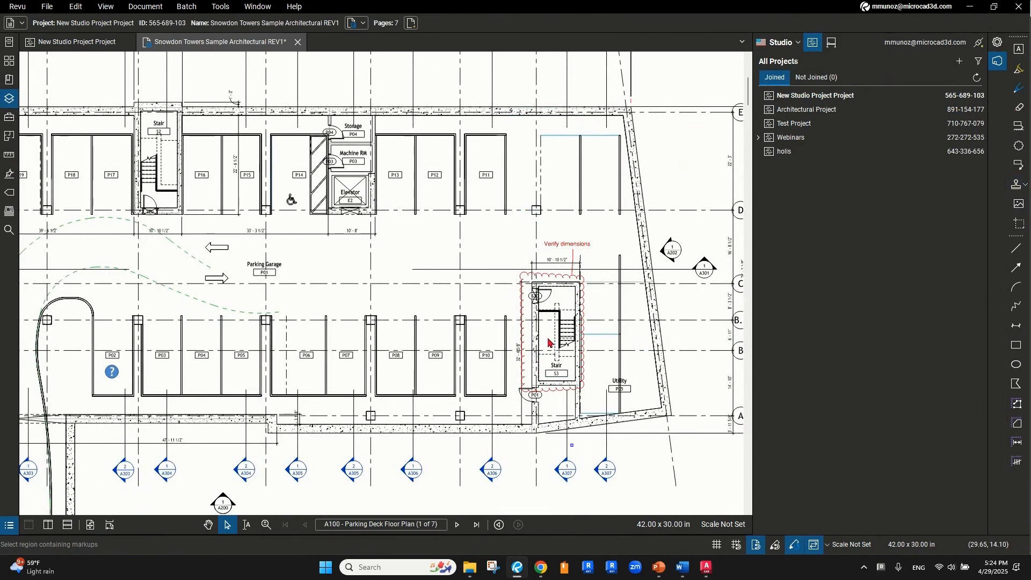
pyautogui.scroll(-2, 548, 343)
pyautogui.moveTo(147, 130)
pyautogui.mouseDown()
pyautogui.moveTo(350, 94)
pyautogui.moveTo(357, 102)
pyautogui.mouseUp()
# Highlight the title-block consultant entries and parking stall labels in yellow, then return to Select
pyautogui.scroll(-1, 209, 400)
pyautogui.scroll(1, 209, 399)
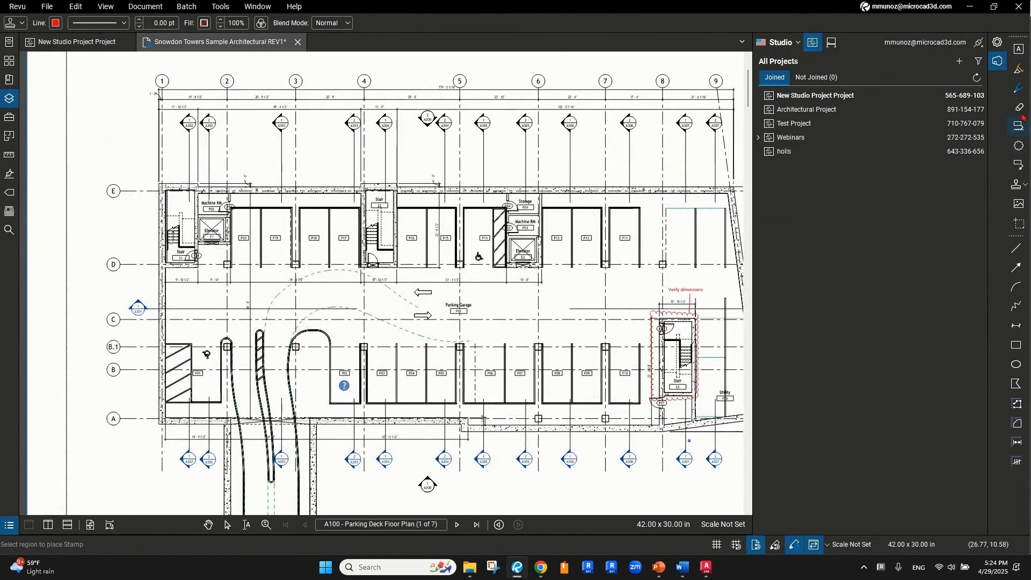
pyautogui.click(1023, 76)
pyautogui.scroll(1, 287, 238)
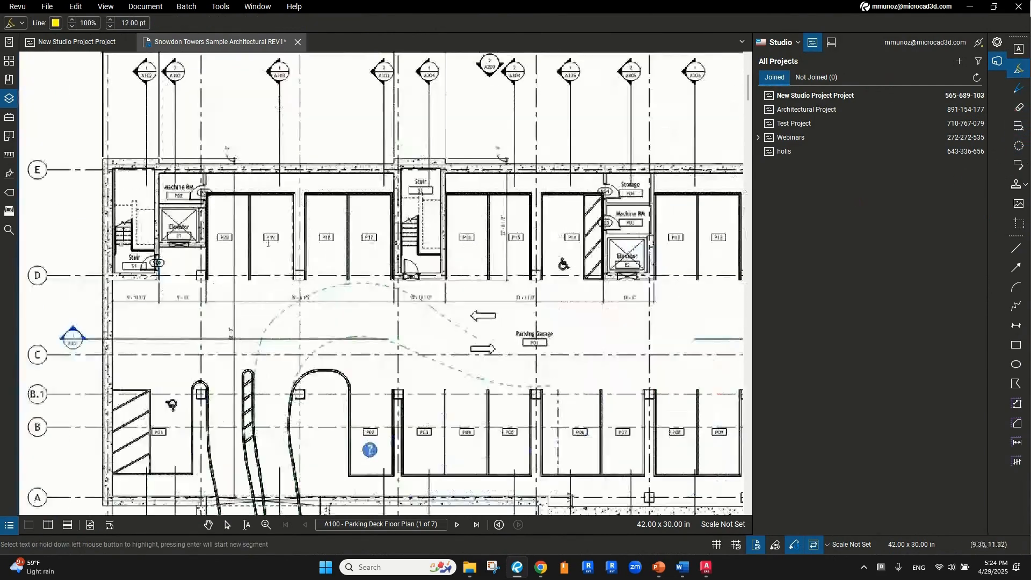
pyautogui.hscroll(10, 218, 235)
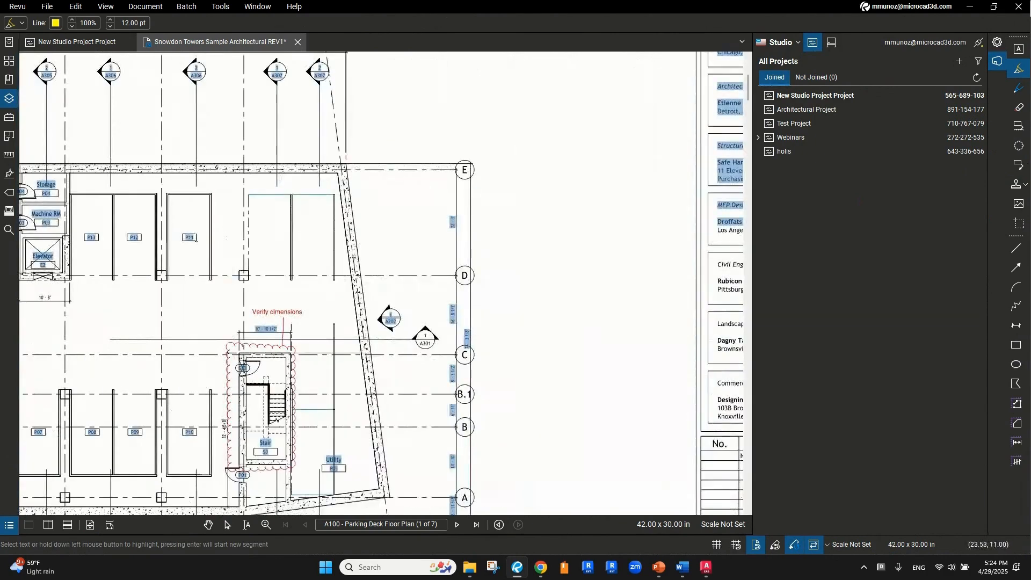
pyautogui.scroll(-5, 231, 245)
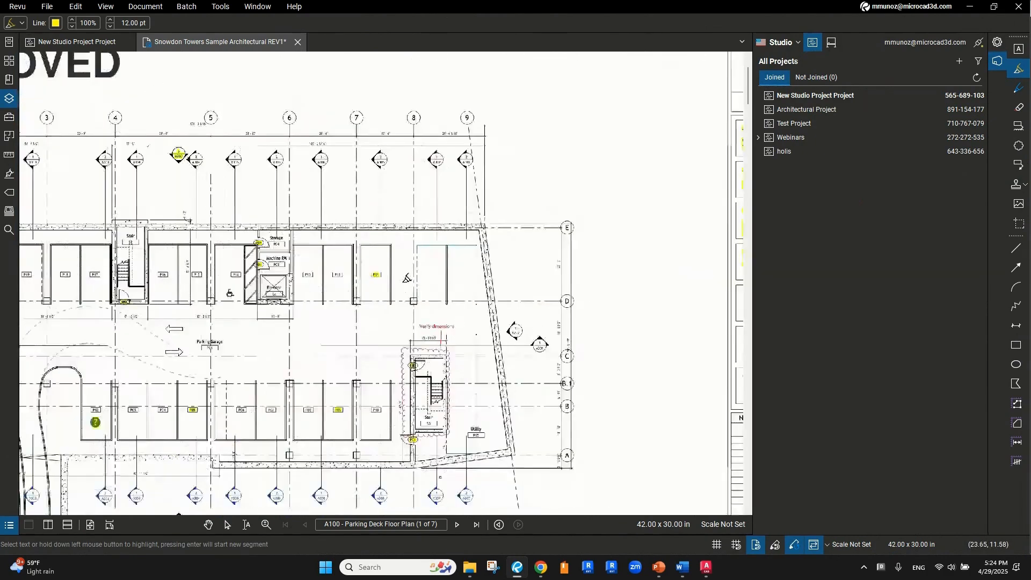
pyautogui.press('Escape')
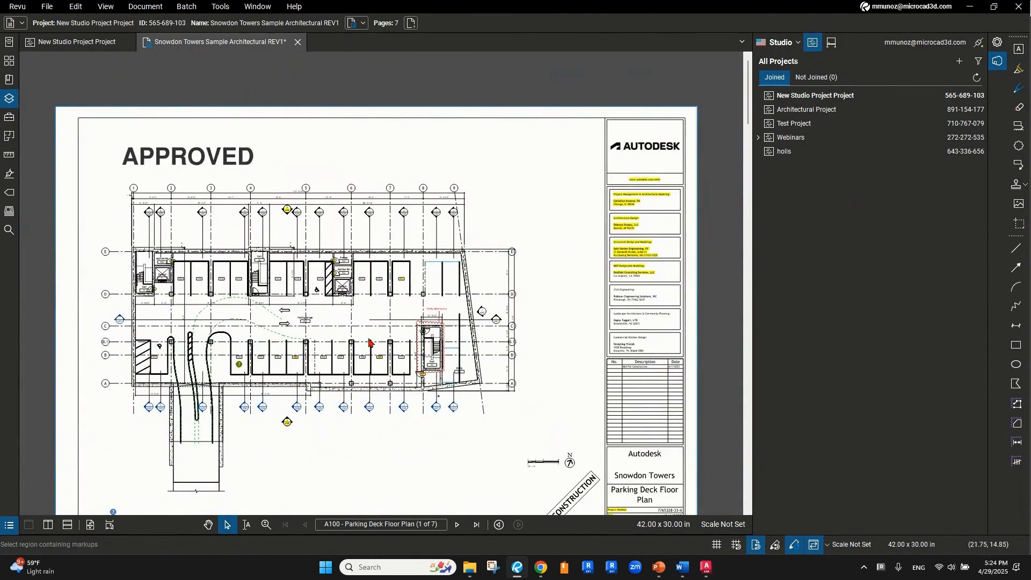
pyautogui.moveTo(369, 223); pyautogui.dragTo(369, 208)
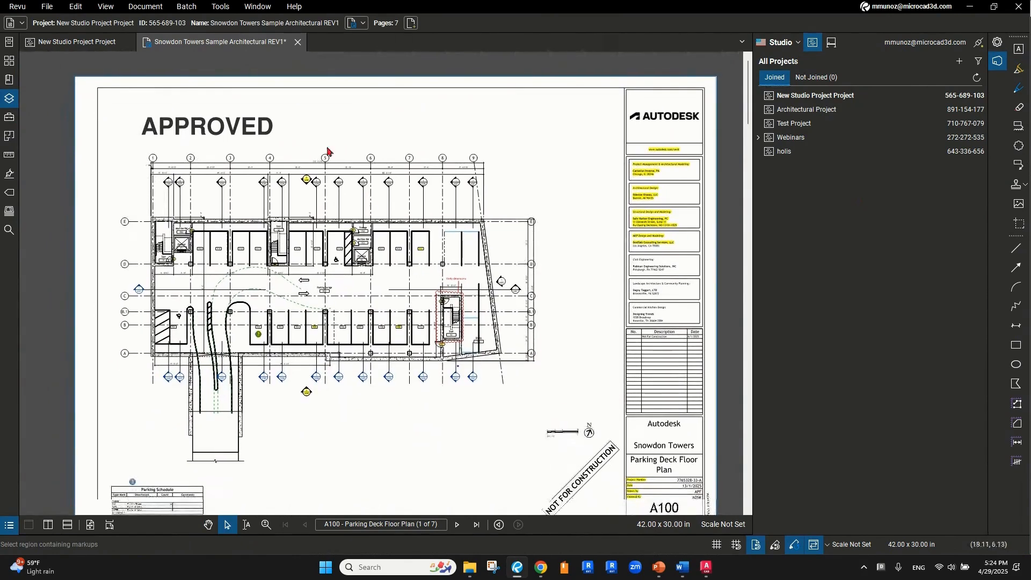
pyautogui.scroll(-2, 602, 266)
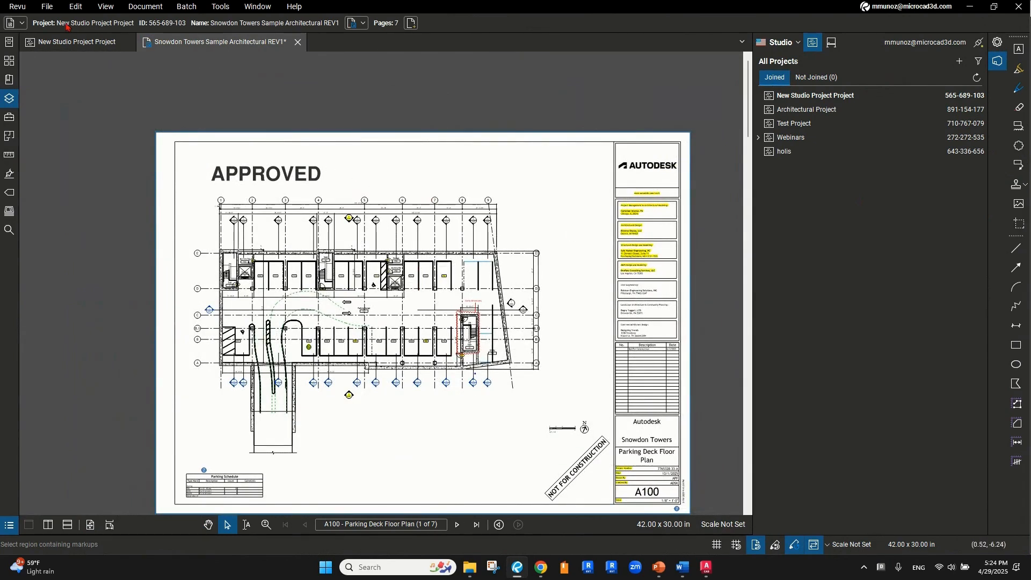
# Check in the Snowdon Towers REV1 drawing with the comment 'Version 2' and close its tab
pyautogui.click(361, 26)
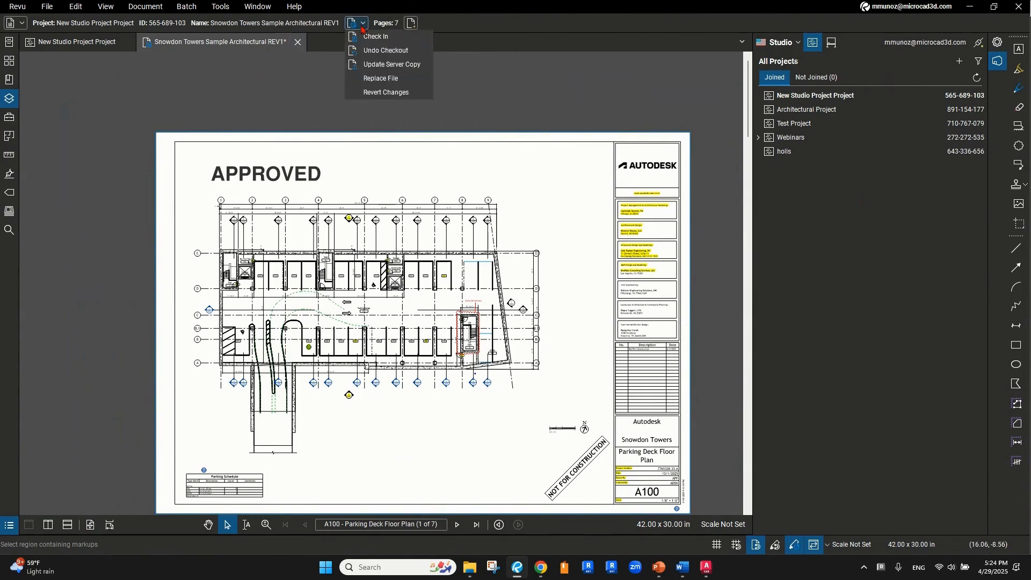
pyautogui.press('ctrl')
pyautogui.press('ctrl')
pyautogui.press('ctrl')
pyautogui.click(376, 37)
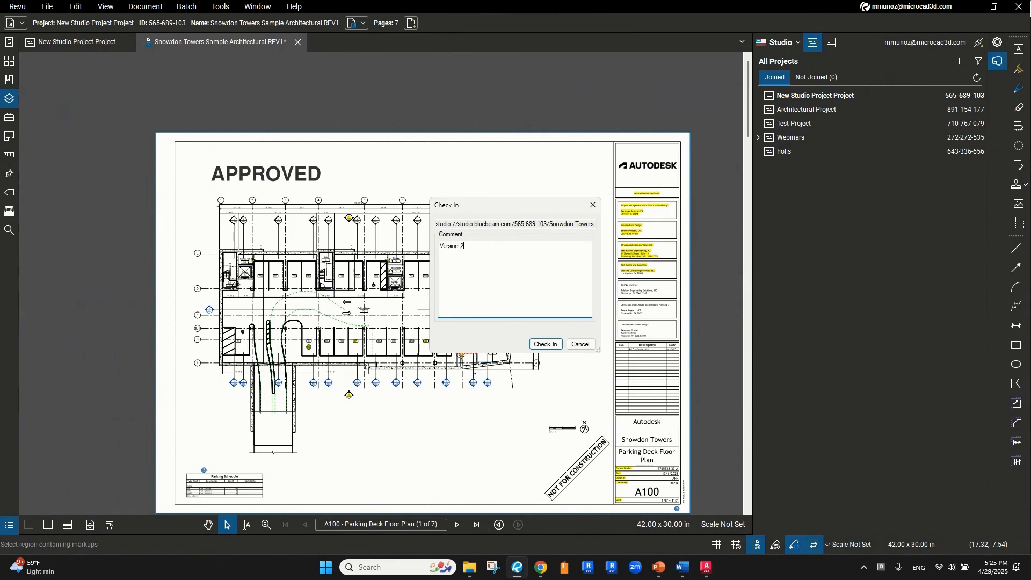
pyautogui.click(543, 344)
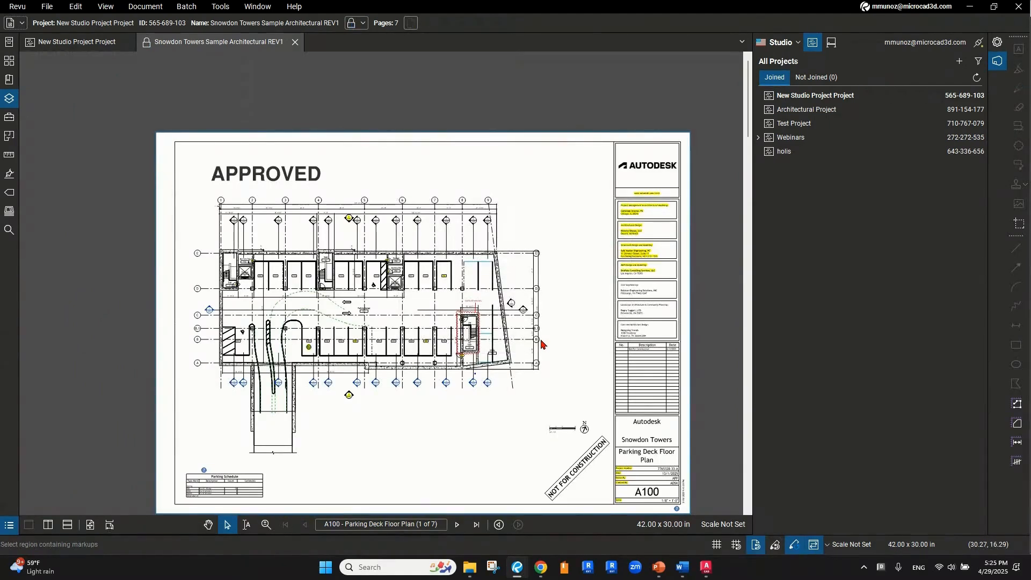
pyautogui.moveTo(503, 289); pyautogui.dragTo(493, 281)
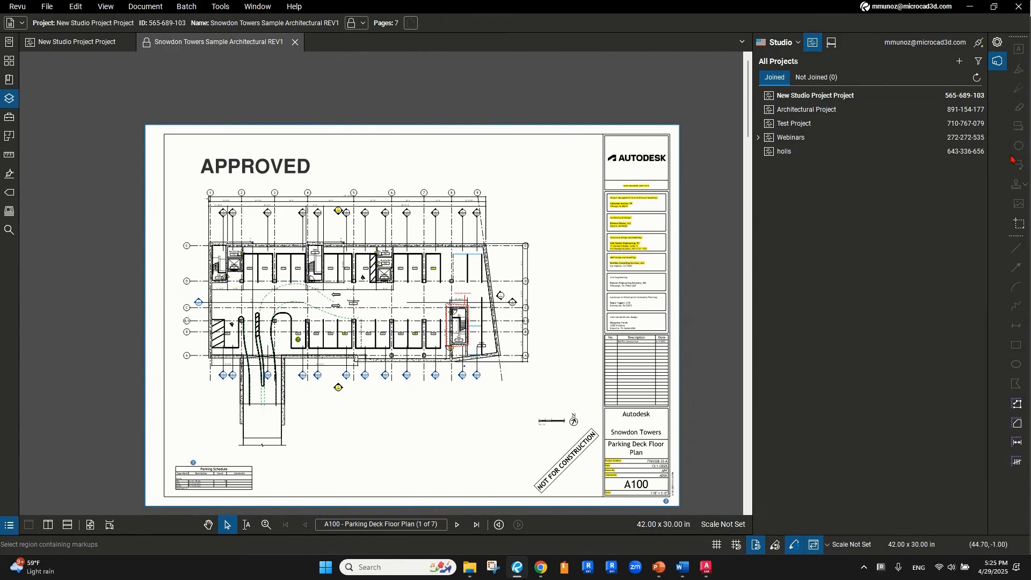
pyautogui.click(295, 43)
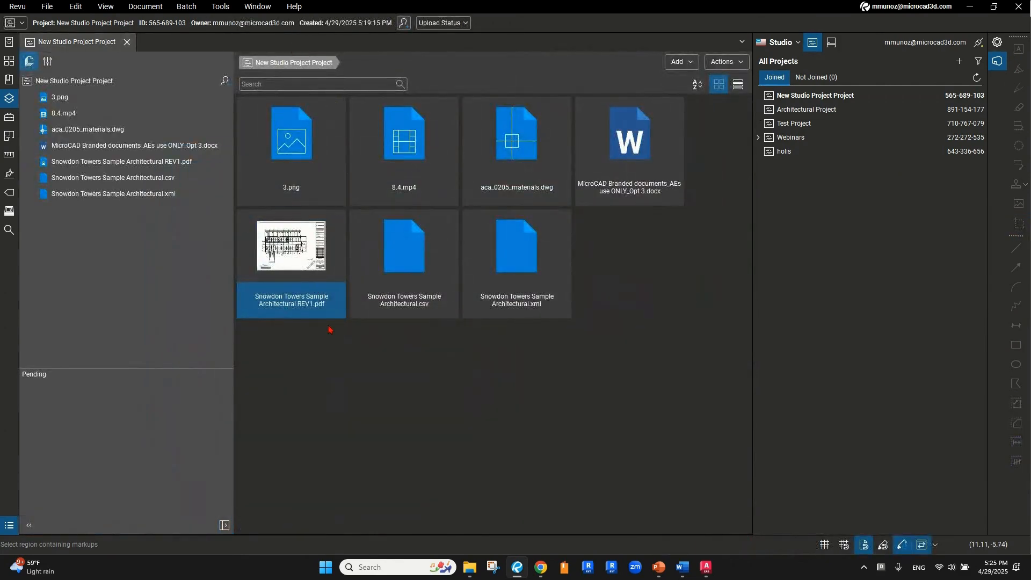
# Open the original 1.0 revision of the REV1 PDF from its Revision History, then close it
pyautogui.click(305, 291)
pyautogui.click(306, 290)
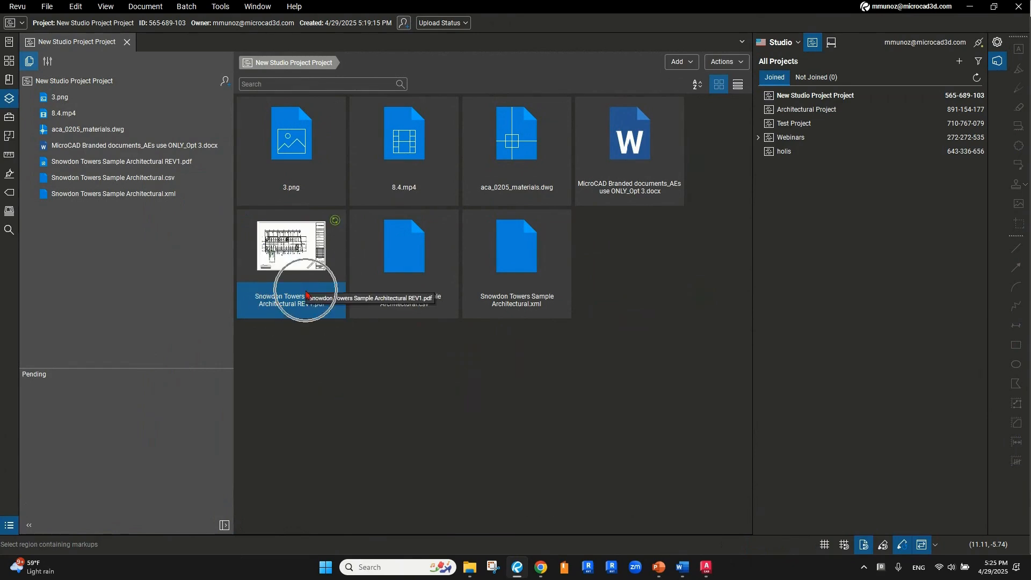
pyautogui.rightClick(295, 305)
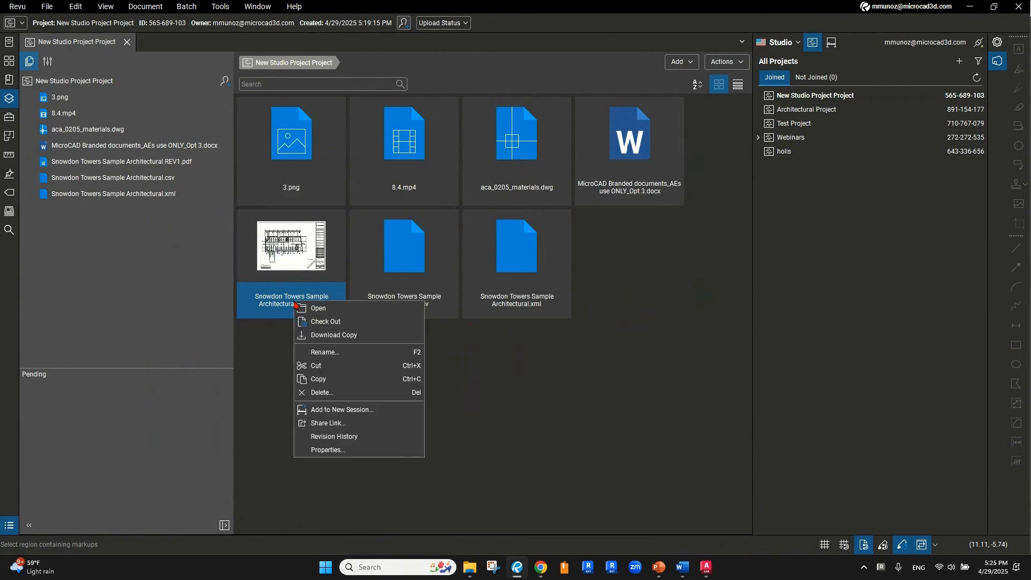
pyautogui.click(349, 442)
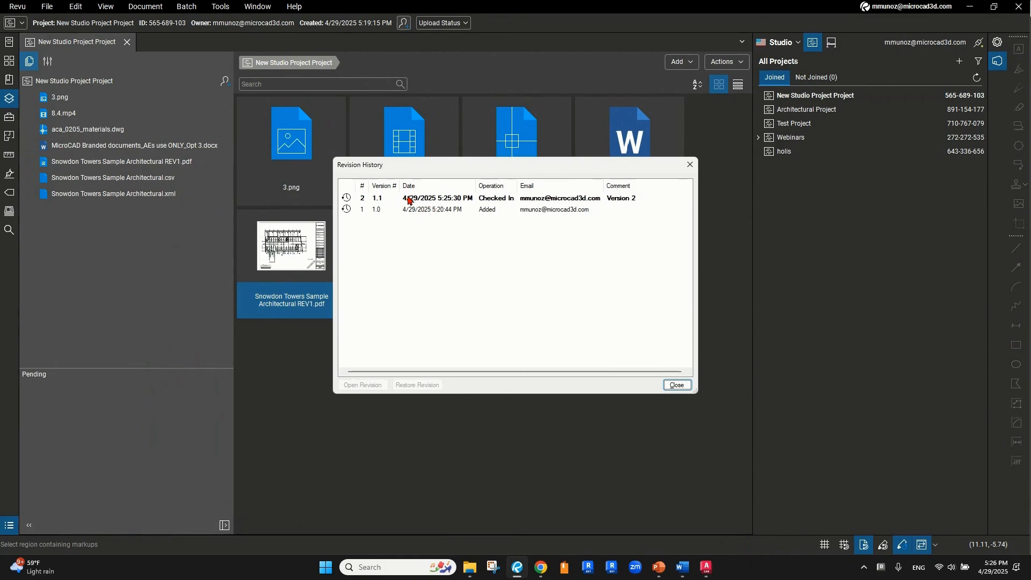
pyautogui.click(434, 214)
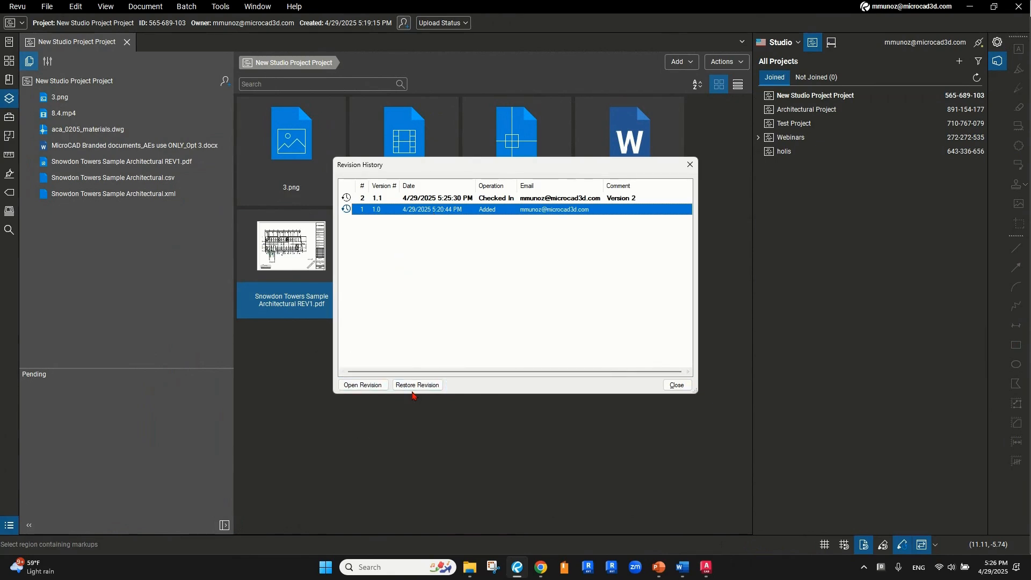
pyautogui.press('ctrl')
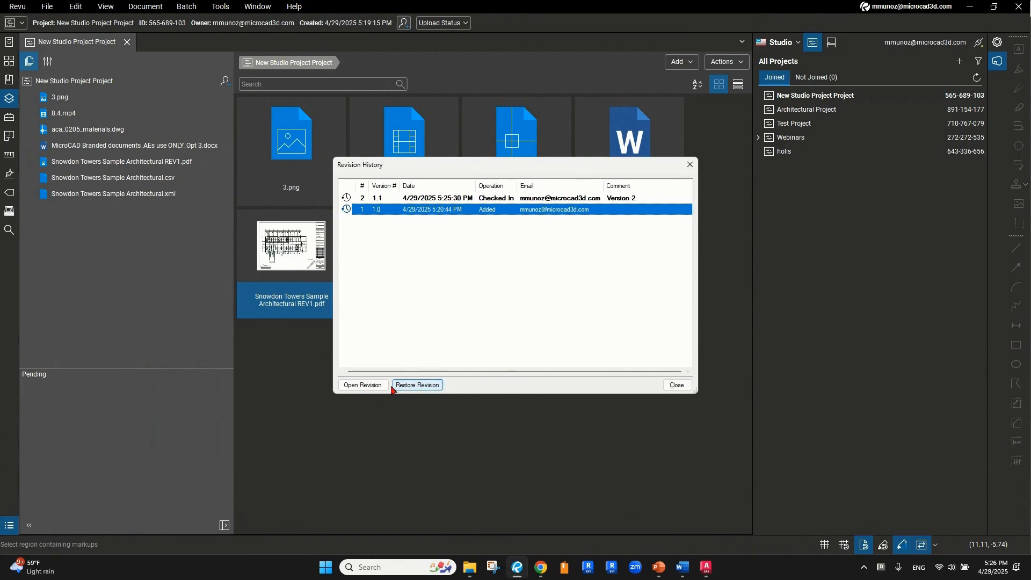
pyautogui.press('ctrl')
pyautogui.click(365, 387)
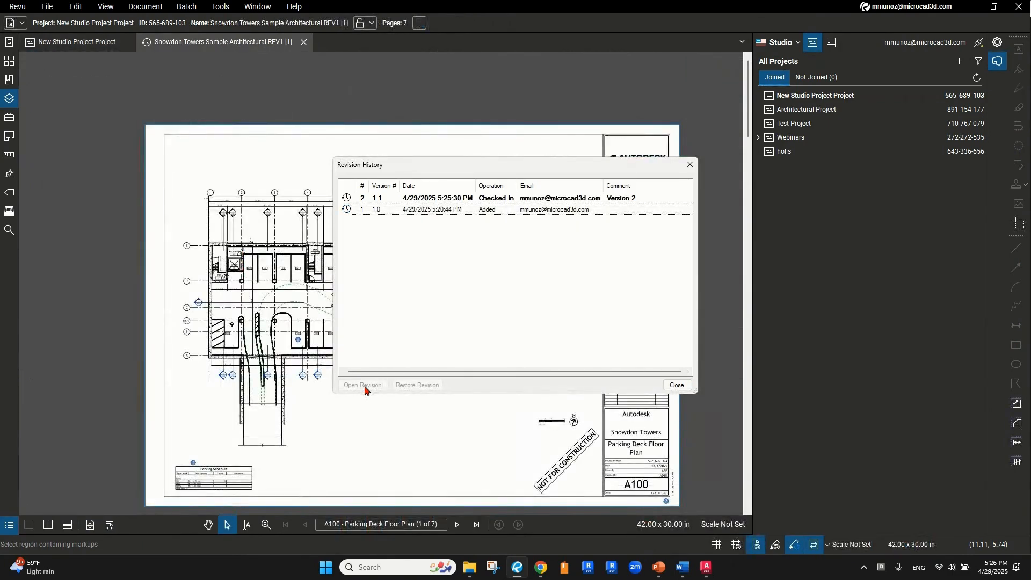
pyautogui.click(666, 389)
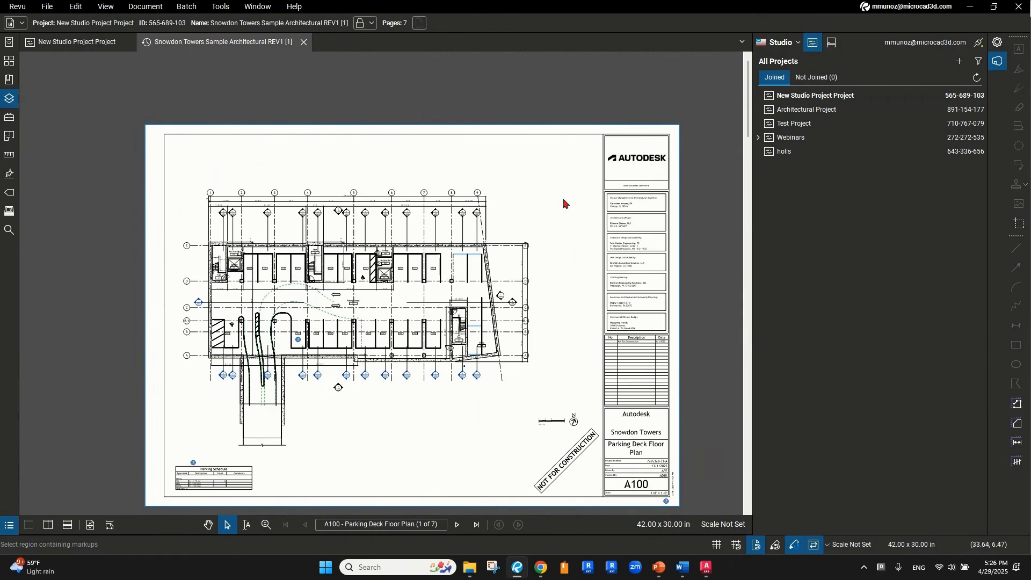
pyautogui.click(306, 43)
# Open the latest 1.1 revision from Revision History without Split View, then close it
pyautogui.rightClick(297, 305)
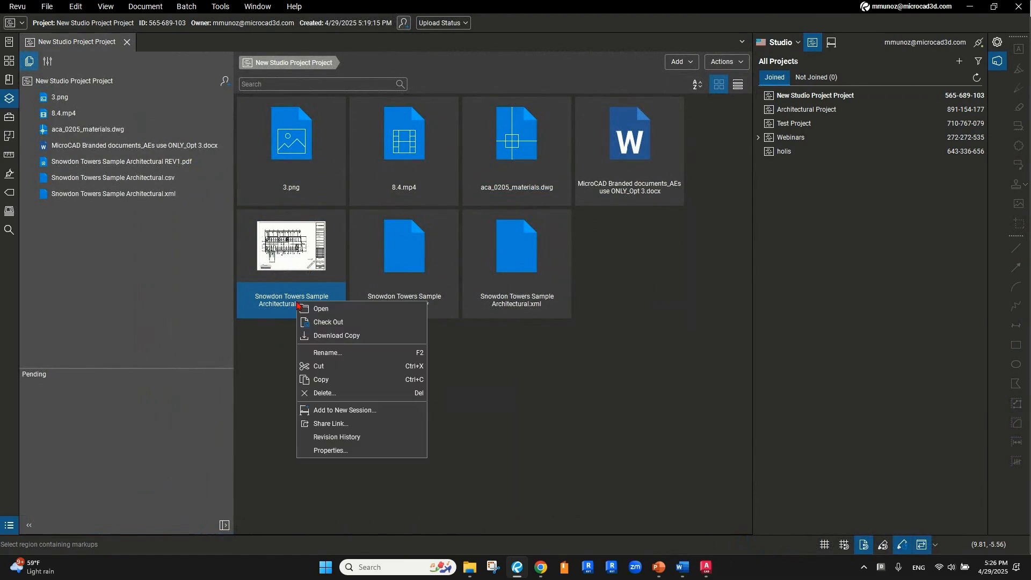
pyautogui.click(315, 437)
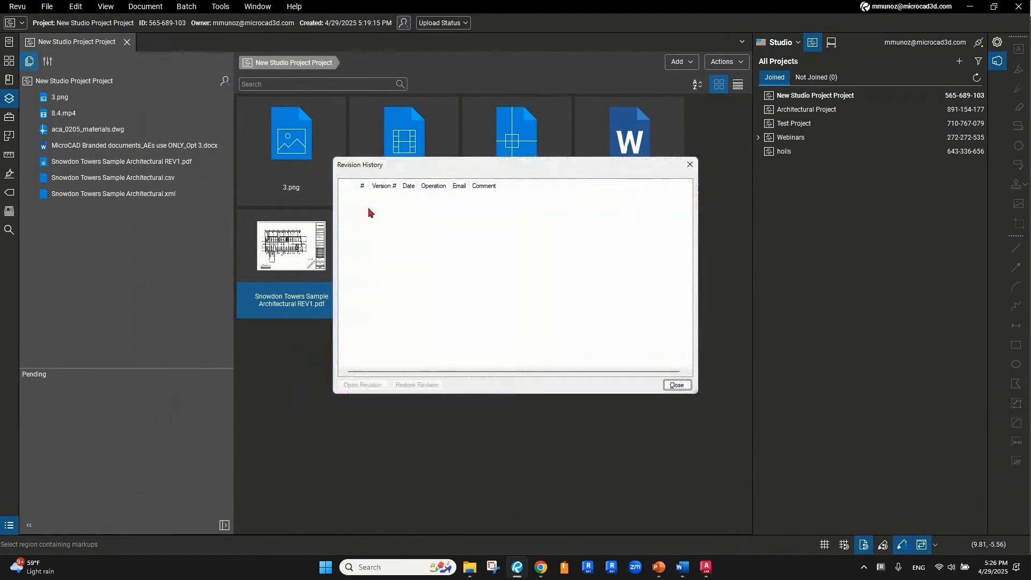
pyautogui.click(422, 200)
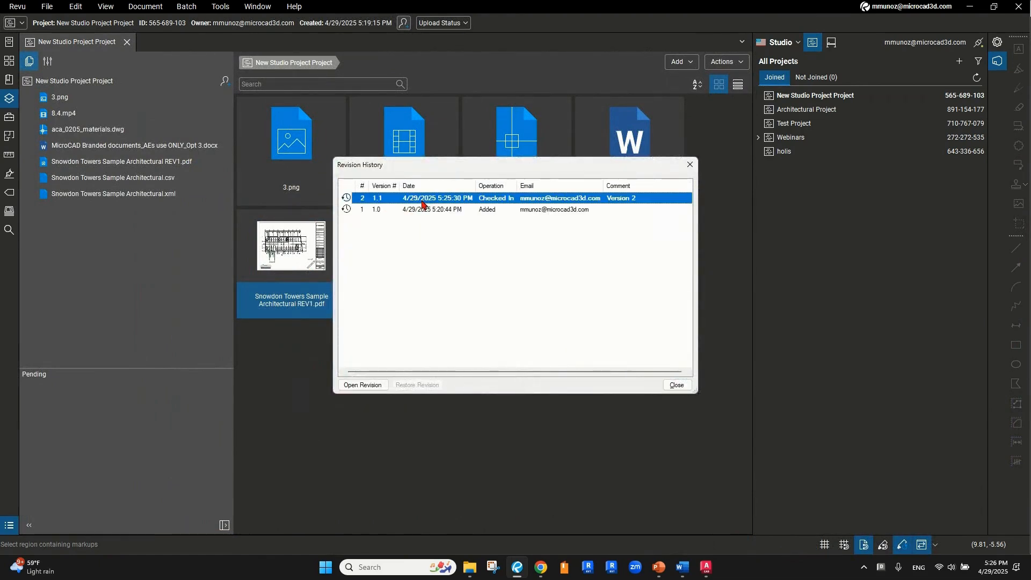
pyautogui.click(376, 387)
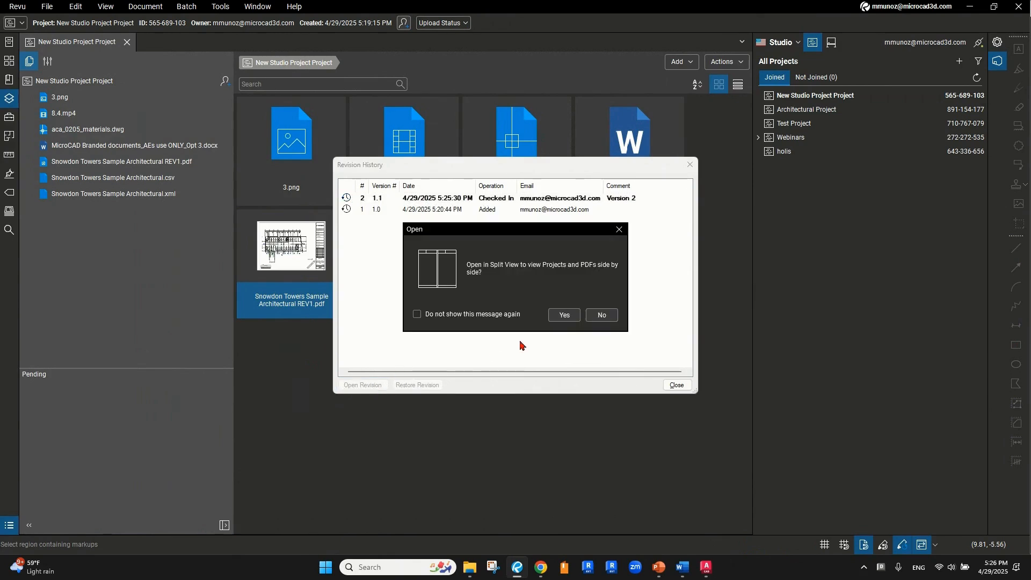
pyautogui.click(597, 317)
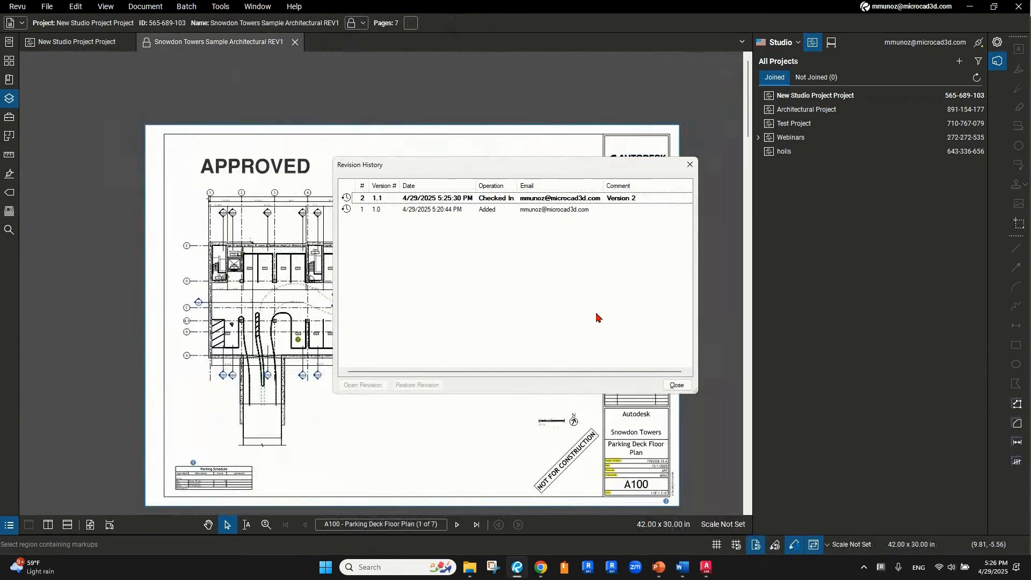
pyautogui.click(690, 164)
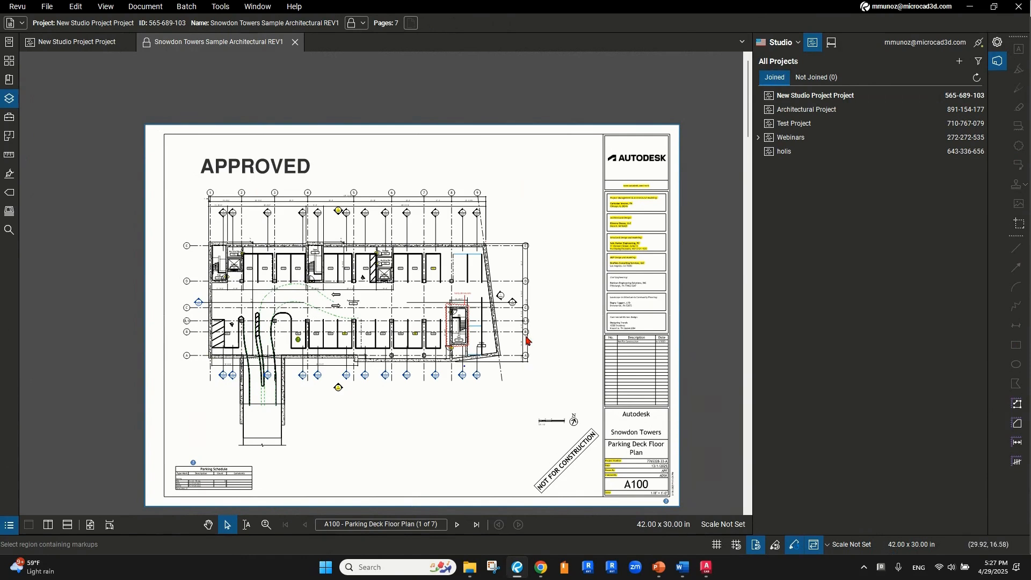
pyautogui.click(297, 46)
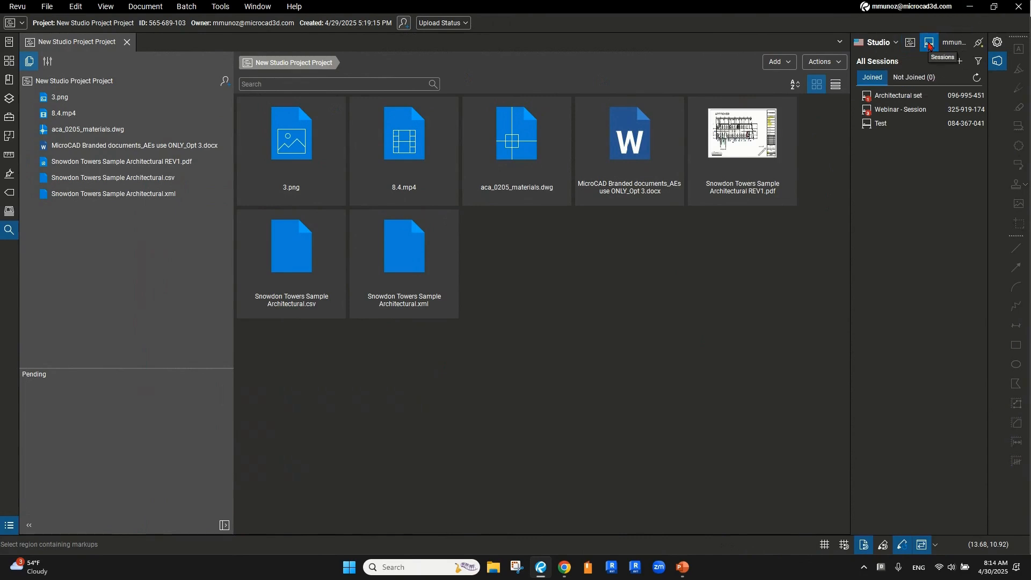
# Choose New Session from the Studio Sessions add menu
pyautogui.press('ctrl')
pyautogui.press('ctrl')
pyautogui.press('ctrl')
pyautogui.press('ctrl')
pyautogui.click(958, 65)
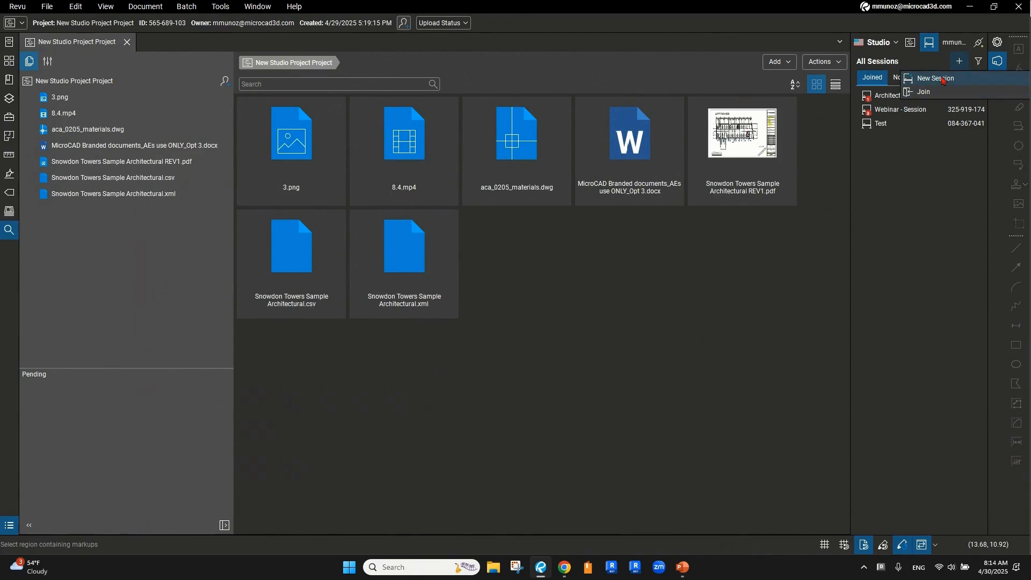
pyautogui.click(944, 79)
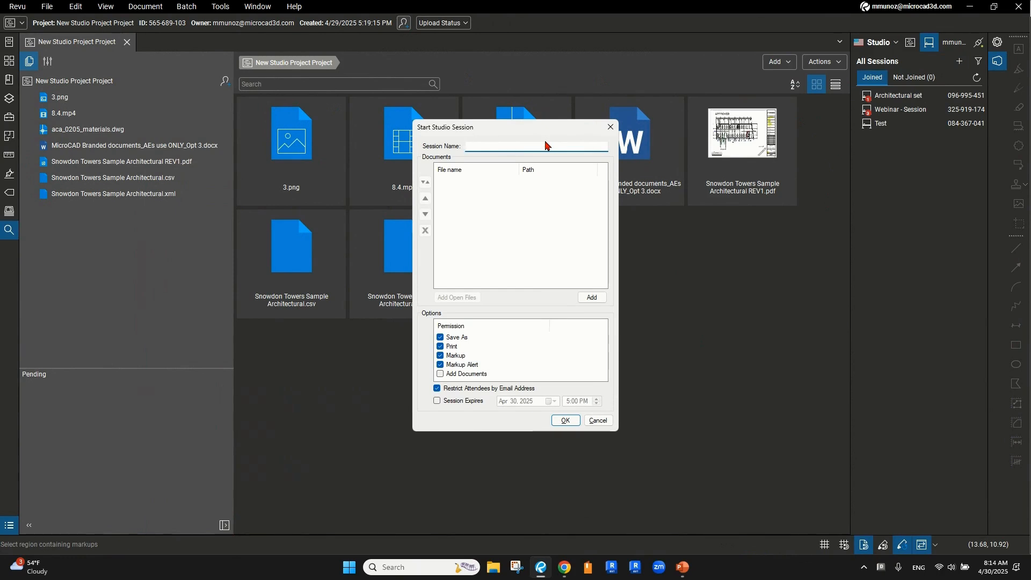
# Create session 'New Blubeam Session Project' with the Snowdon Towers REV1 PDF from Downloads
pyautogui.write('New')
pyautogui.write('Blubeam Session Project')
pyautogui.click(593, 299)
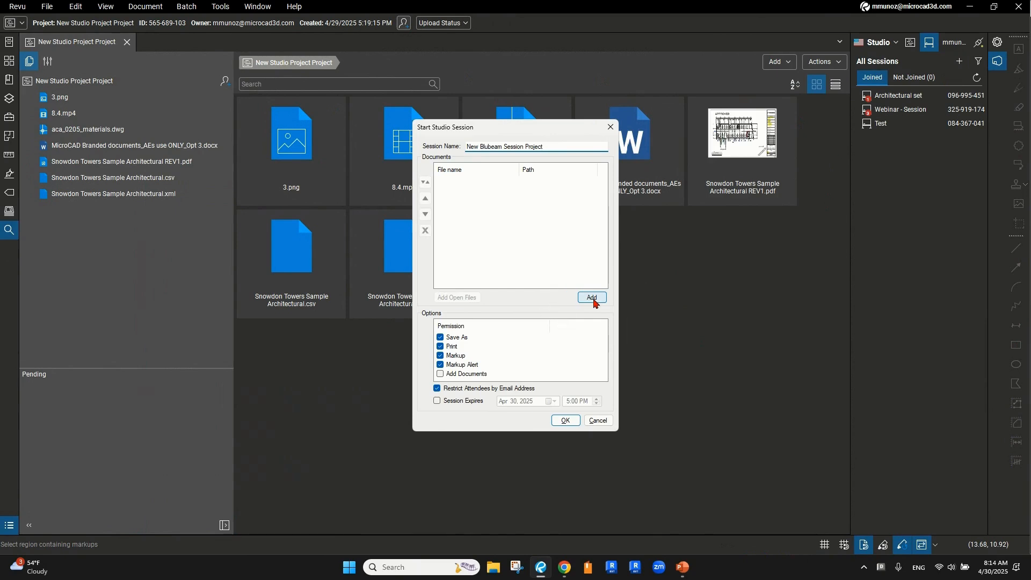
pyautogui.click(582, 297)
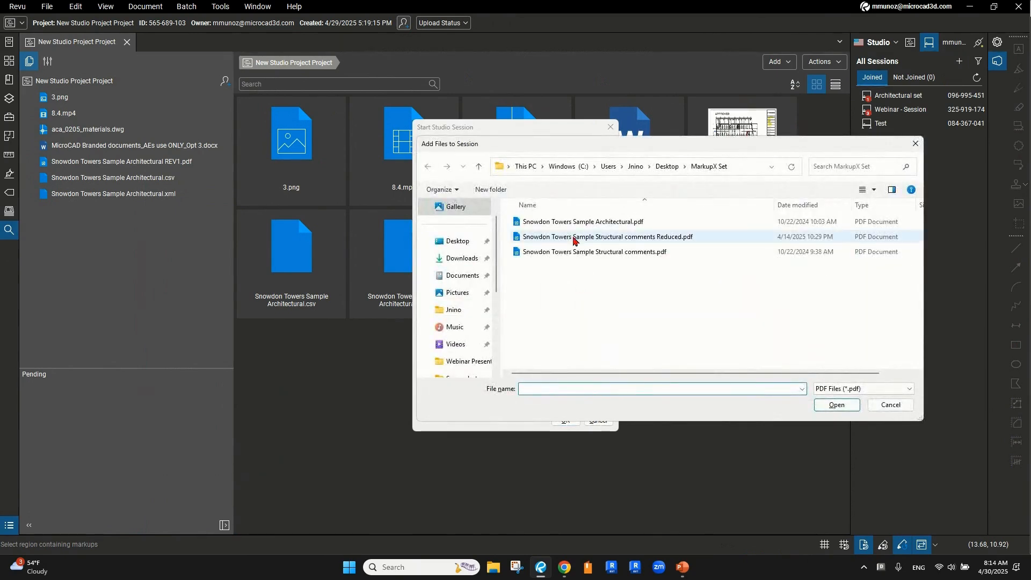
pyautogui.click(479, 167)
pyautogui.scroll(5, 464, 327)
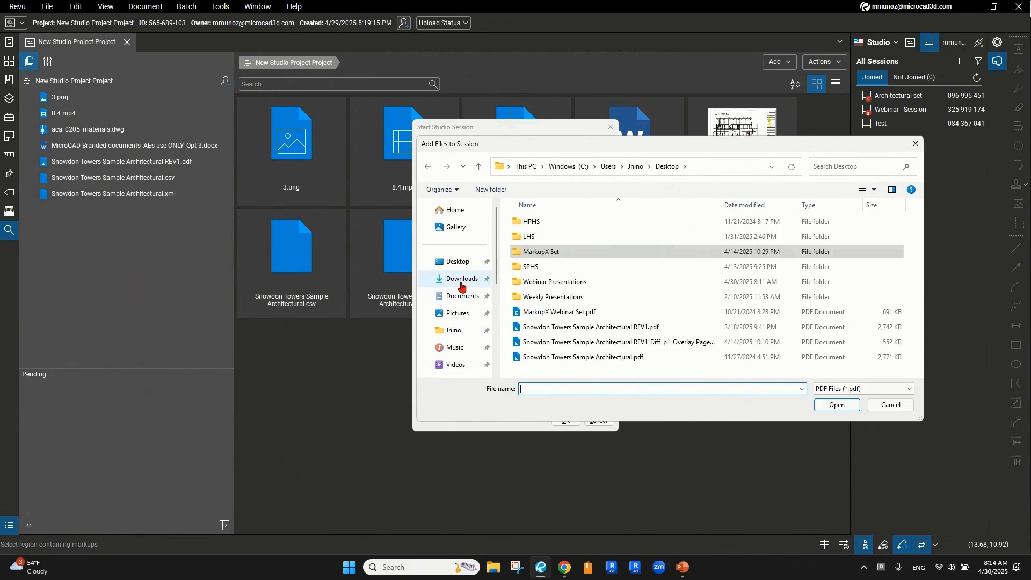
pyautogui.click(461, 279)
pyautogui.doubleClick(586, 237)
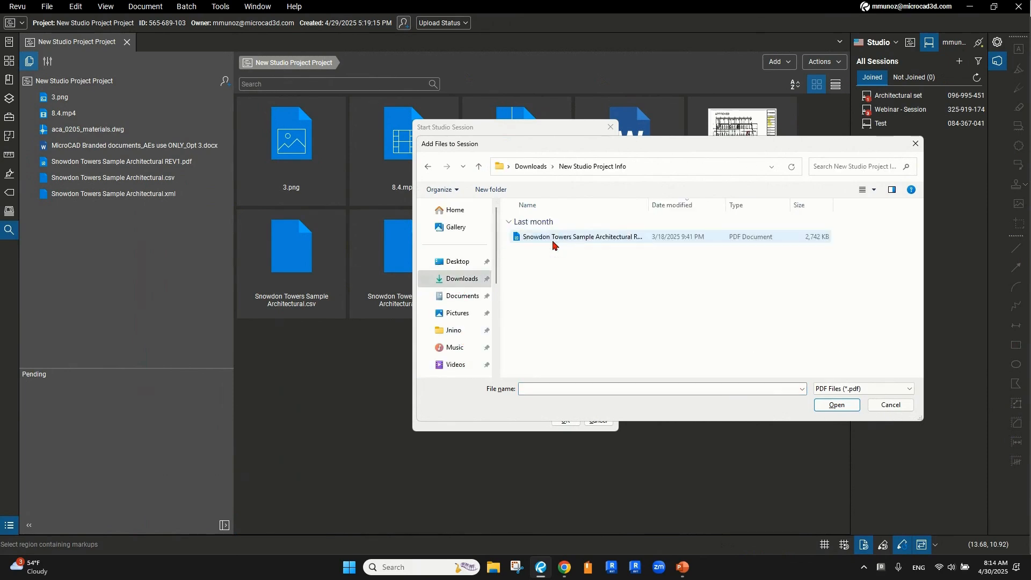
pyautogui.click(555, 237)
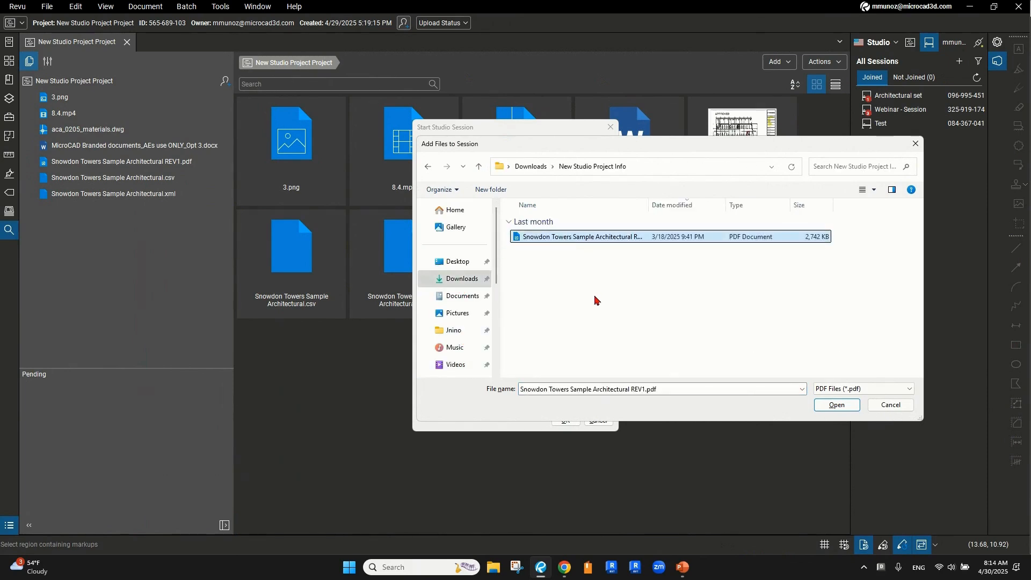
pyautogui.click(838, 406)
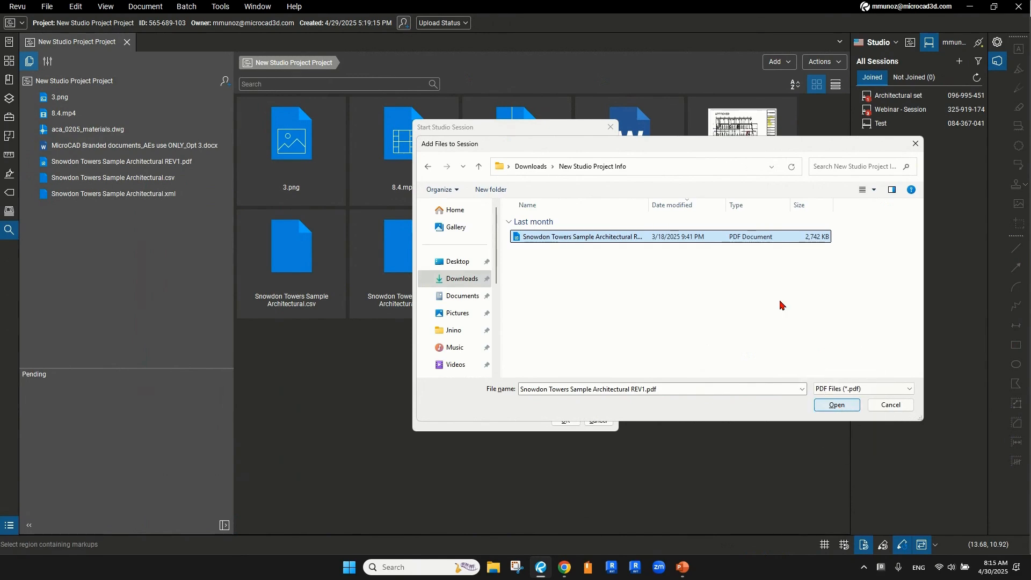
pyautogui.click(838, 406)
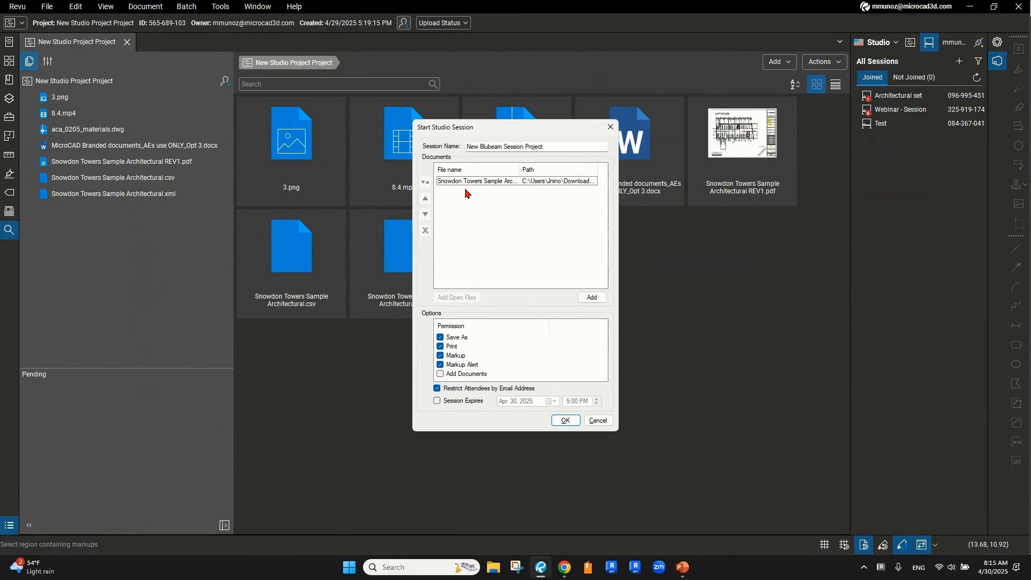
pyautogui.click(567, 421)
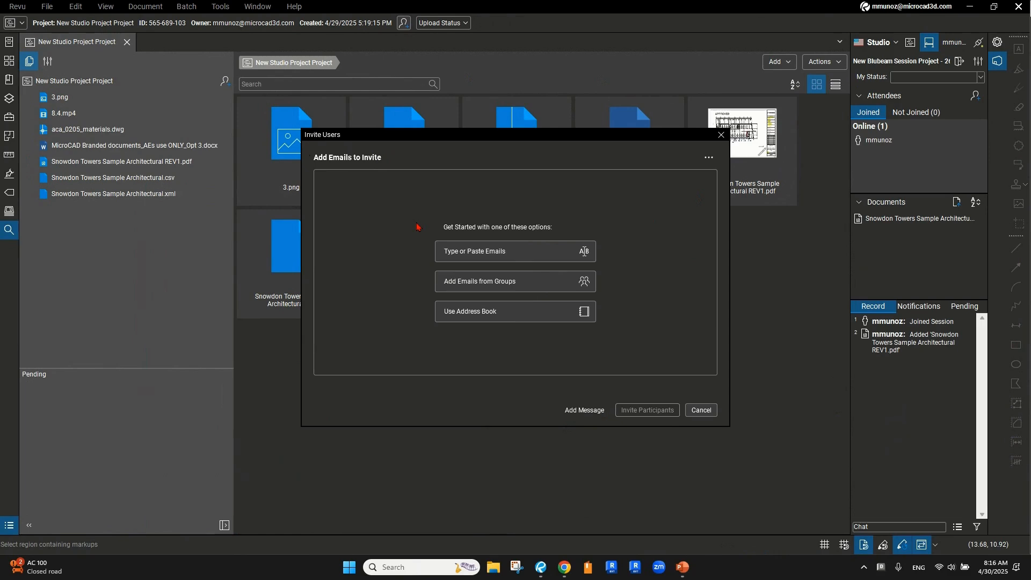
# Enter one attendee's e-mail address, validate it, and send the session invitations
pyautogui.click(564, 256)
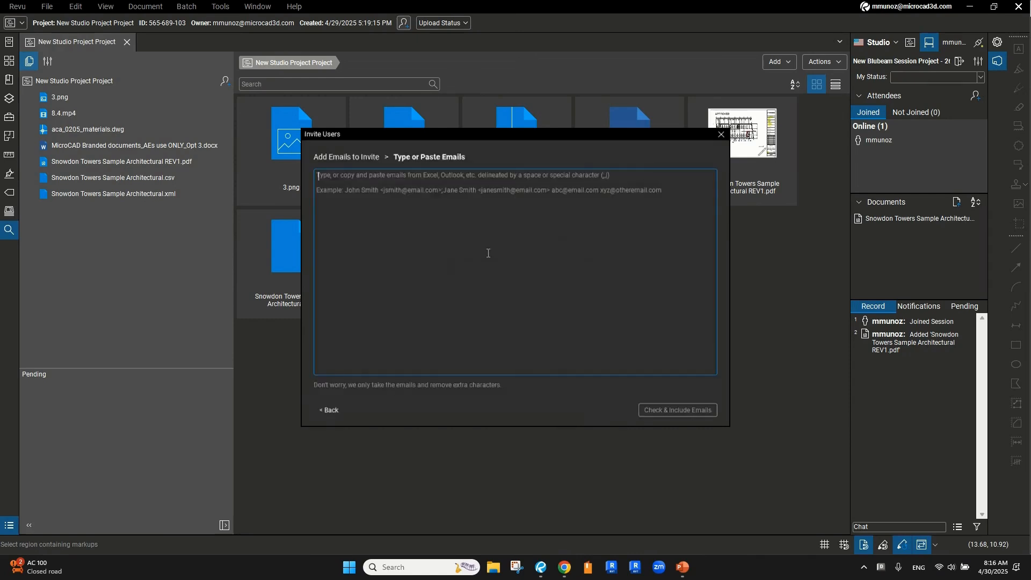
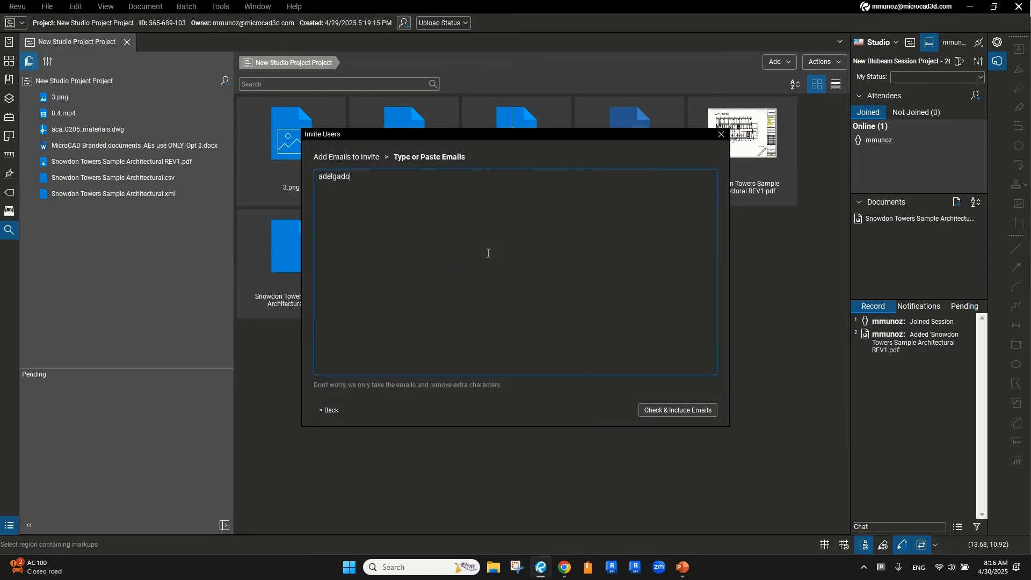
pyautogui.click(669, 411)
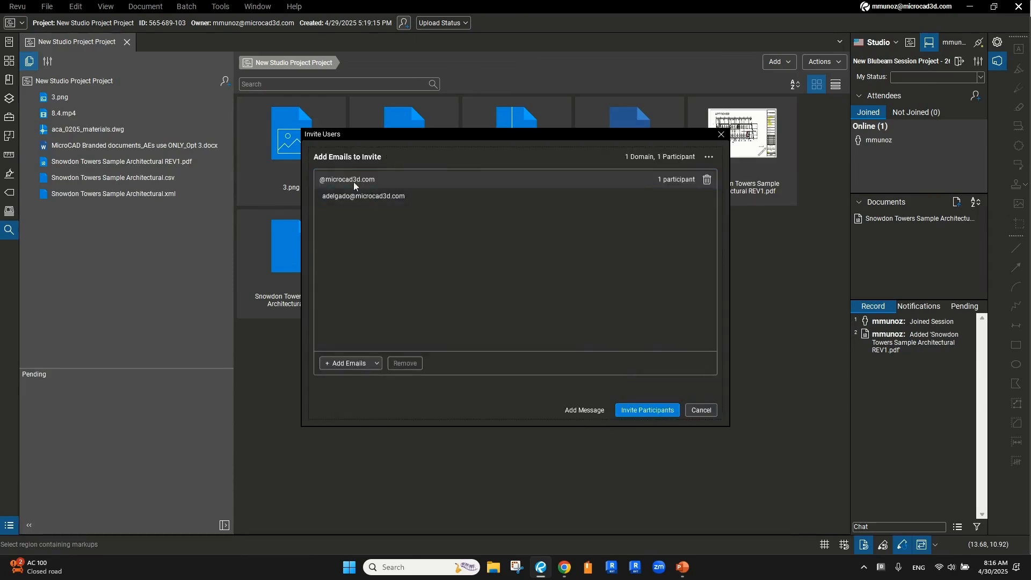
pyautogui.click(654, 411)
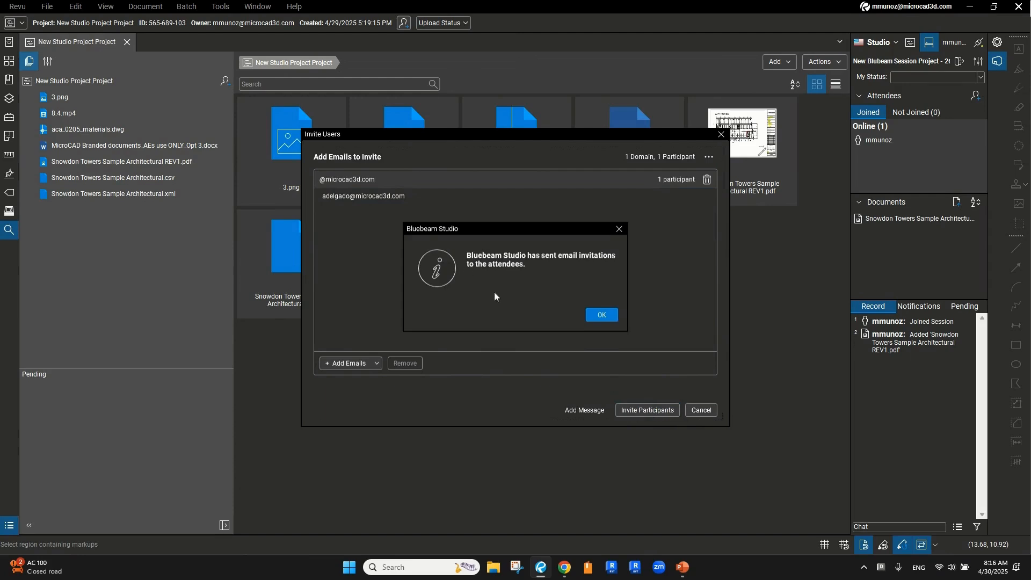
pyautogui.click(602, 317)
# Close the Studio Project view and widen the session panel so names show fully
pyautogui.click(602, 316)
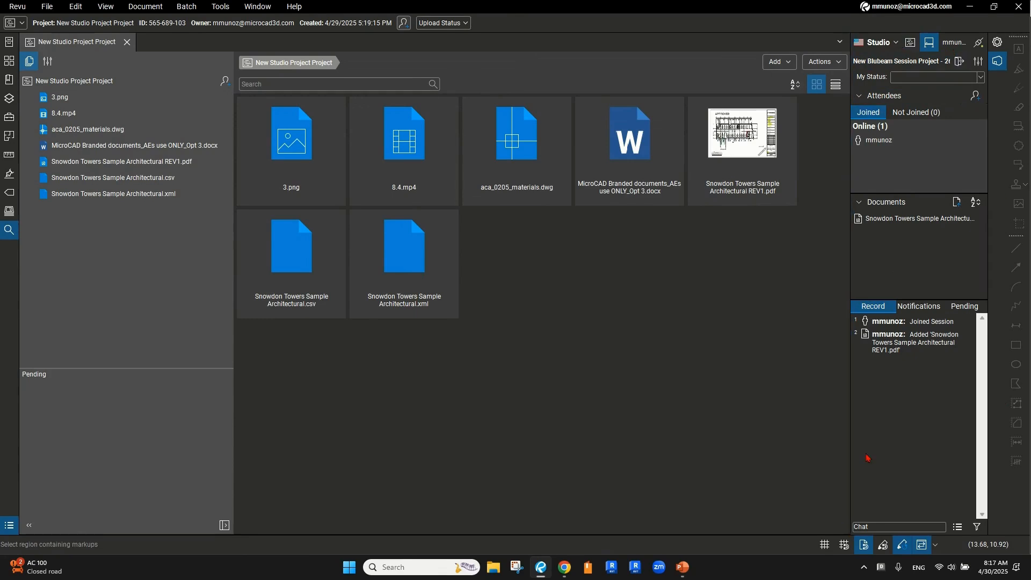
pyautogui.click(133, 41)
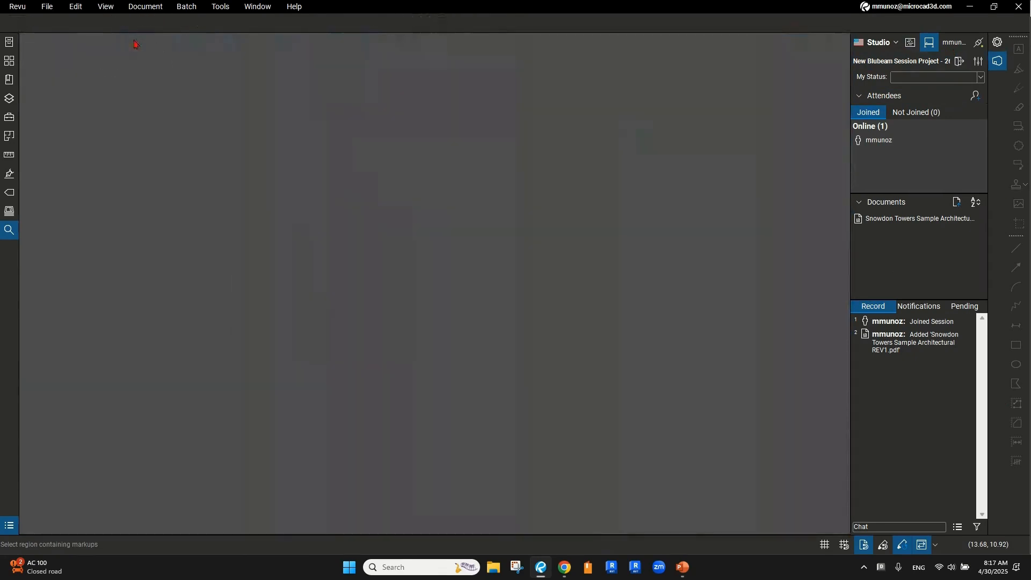
pyautogui.moveTo(849, 256); pyautogui.dragTo(762, 267)
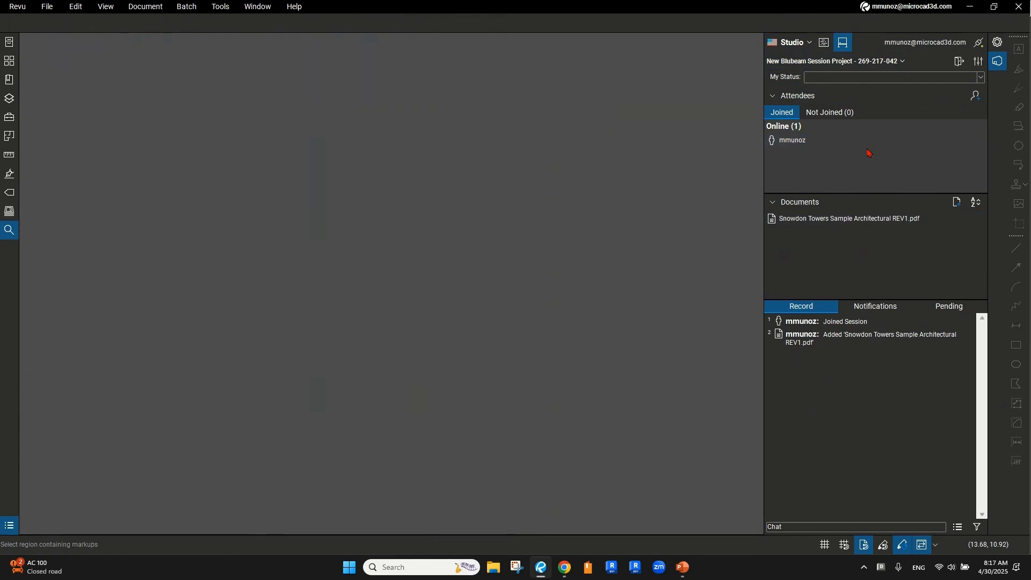
# Take the session offline with Work Offline, then bring it back online
pyautogui.click(947, 46)
pyautogui.click(979, 45)
pyautogui.click(978, 47)
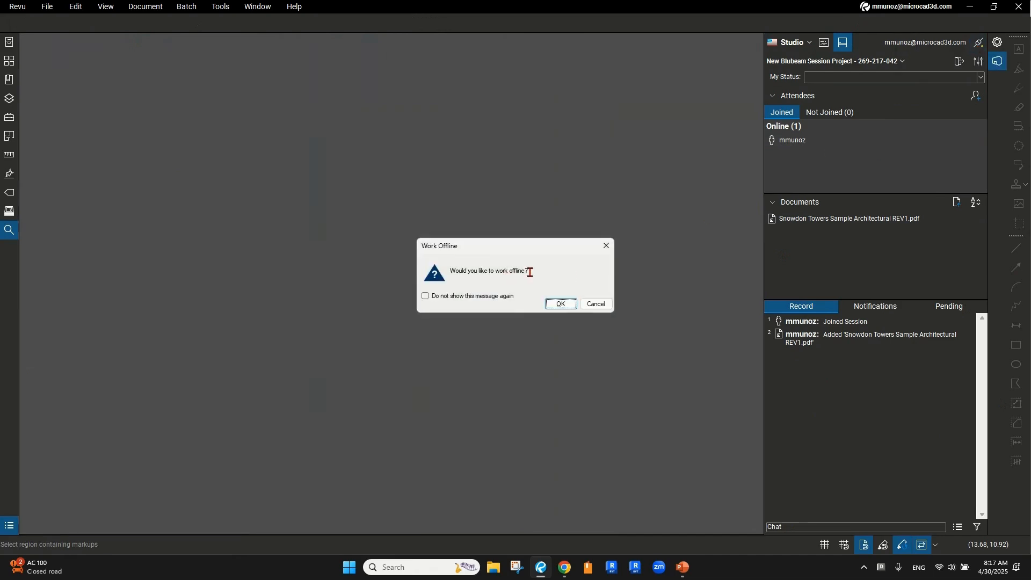
pyautogui.moveTo(530, 271); pyautogui.dragTo(494, 272)
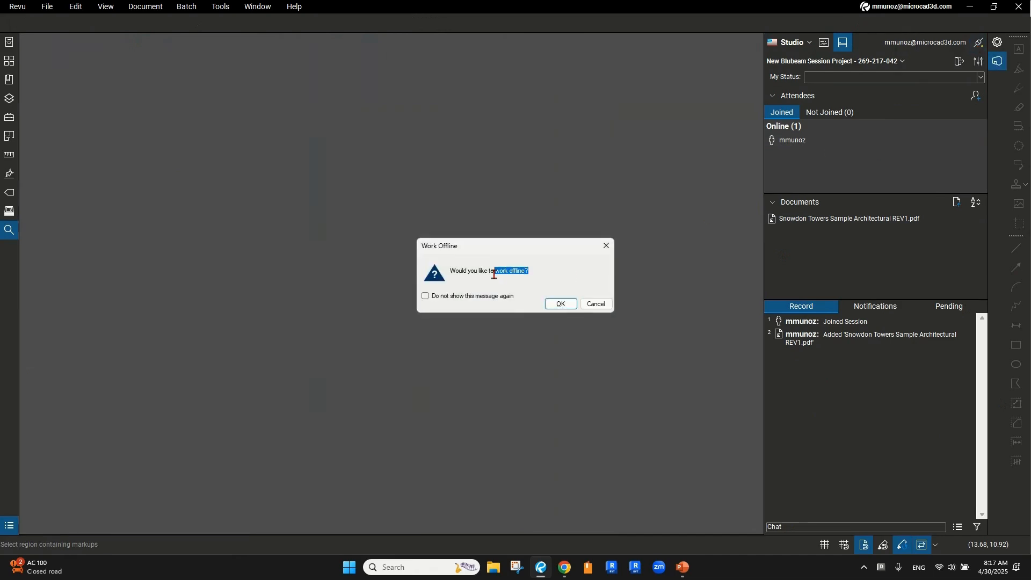
pyautogui.click(560, 304)
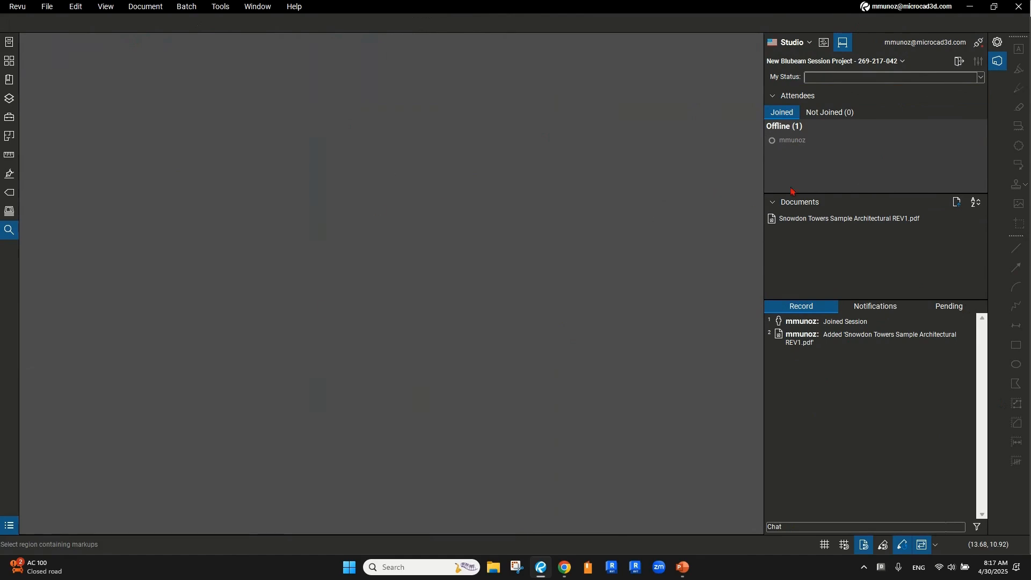
pyautogui.click(979, 45)
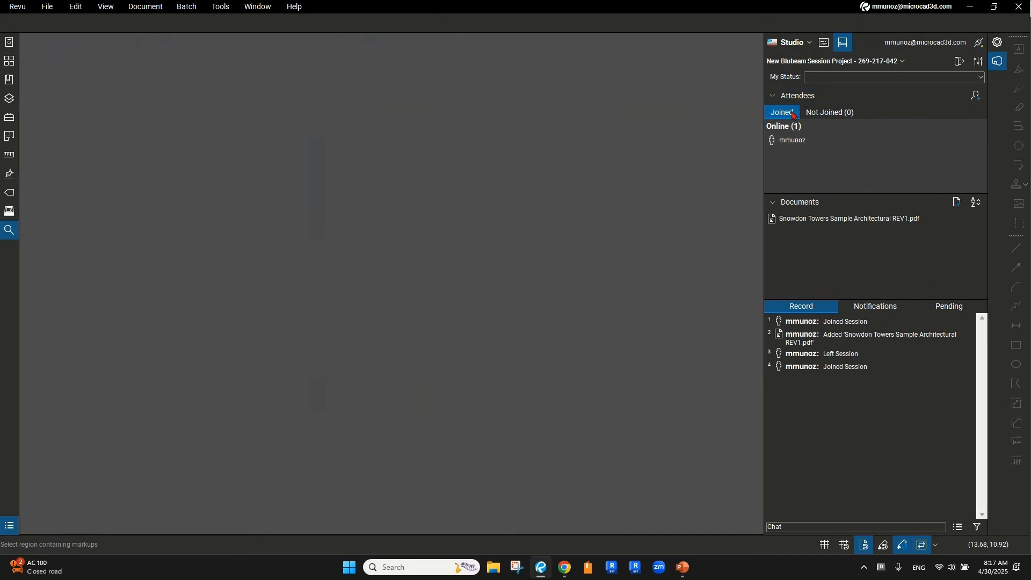
pyautogui.press('ctrl')
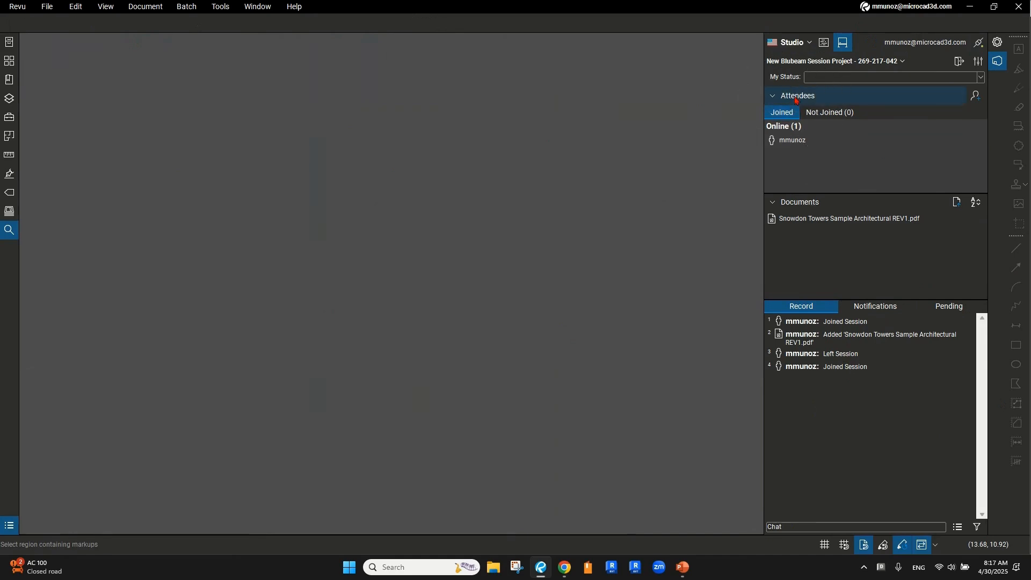
pyautogui.press('ctrl')
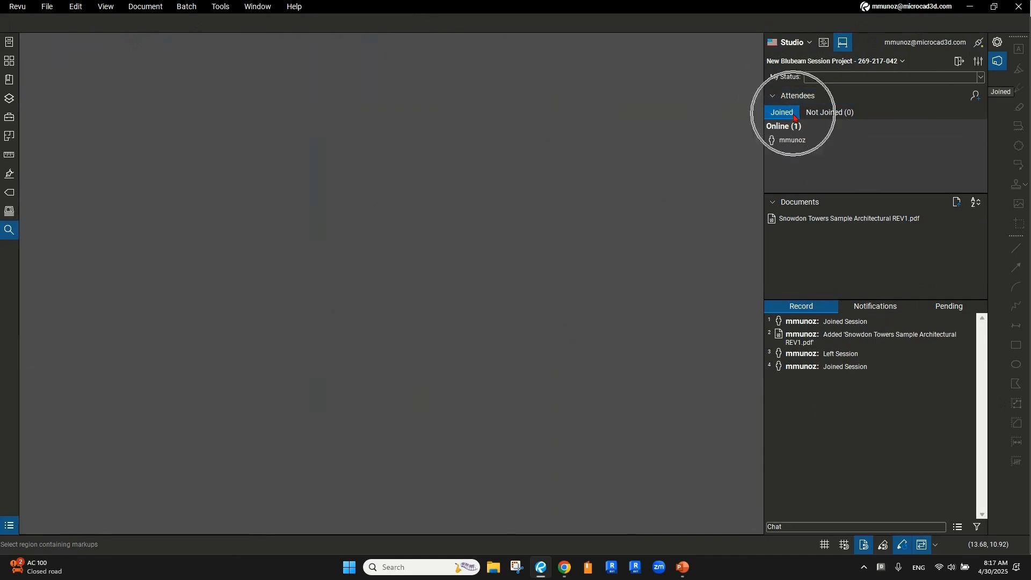
pyautogui.press('ctrl')
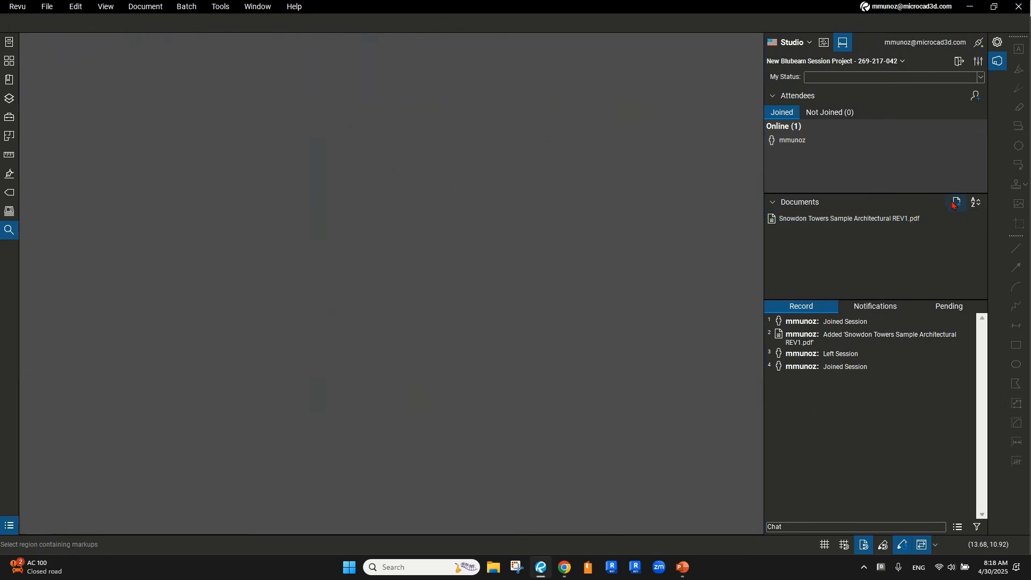
pyautogui.press('ctrl')
pyautogui.press('ctrl')
pyautogui.press('ctrl')
# Add Snowdon Towers Sample Architectural.pdf from the Desktop to the session's documents
pyautogui.click(955, 204)
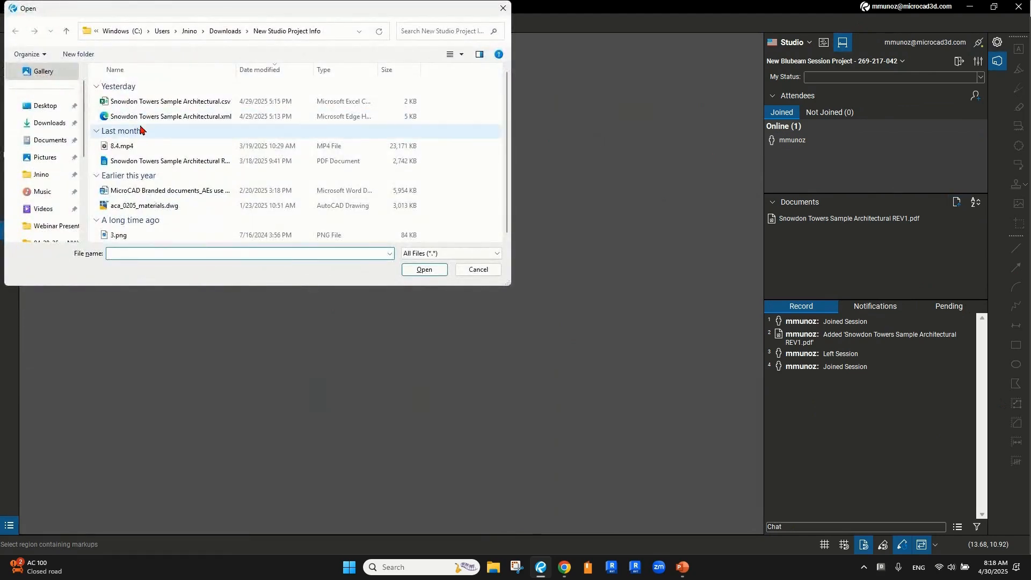
pyautogui.click(60, 111)
pyautogui.scroll(-4, 158, 156)
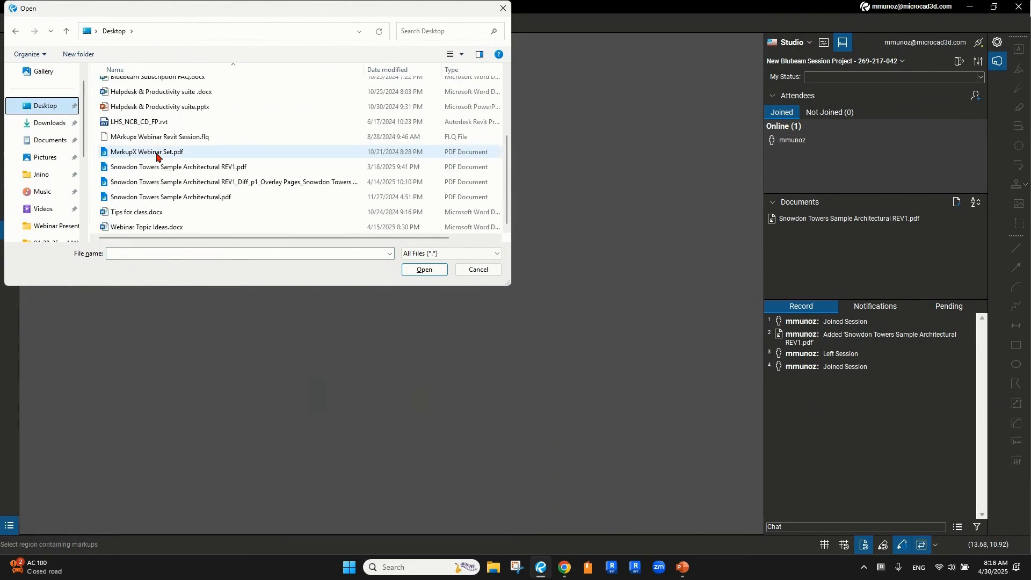
pyautogui.click(202, 200)
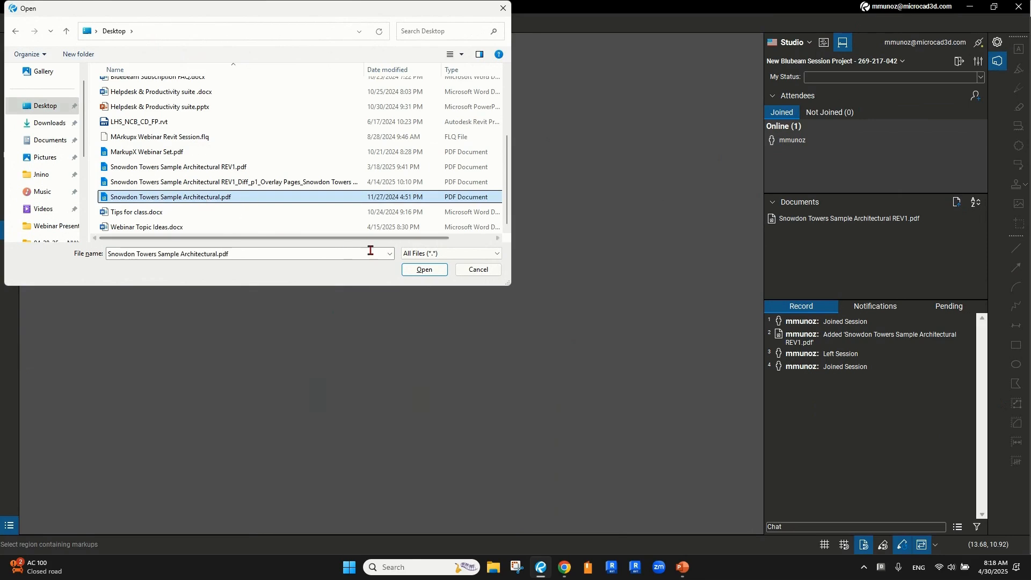
pyautogui.click(426, 271)
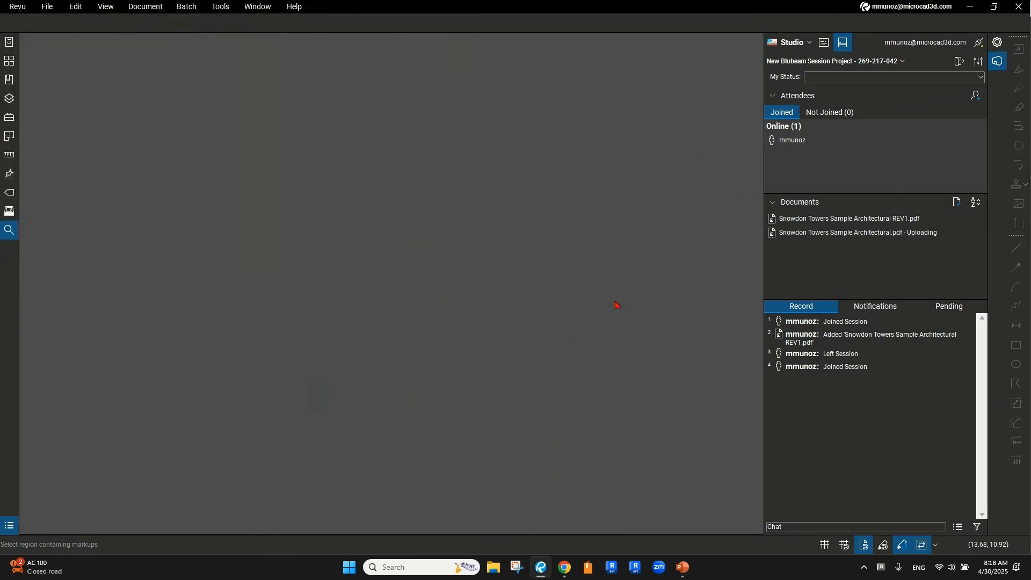
pyautogui.moveTo(871, 232)
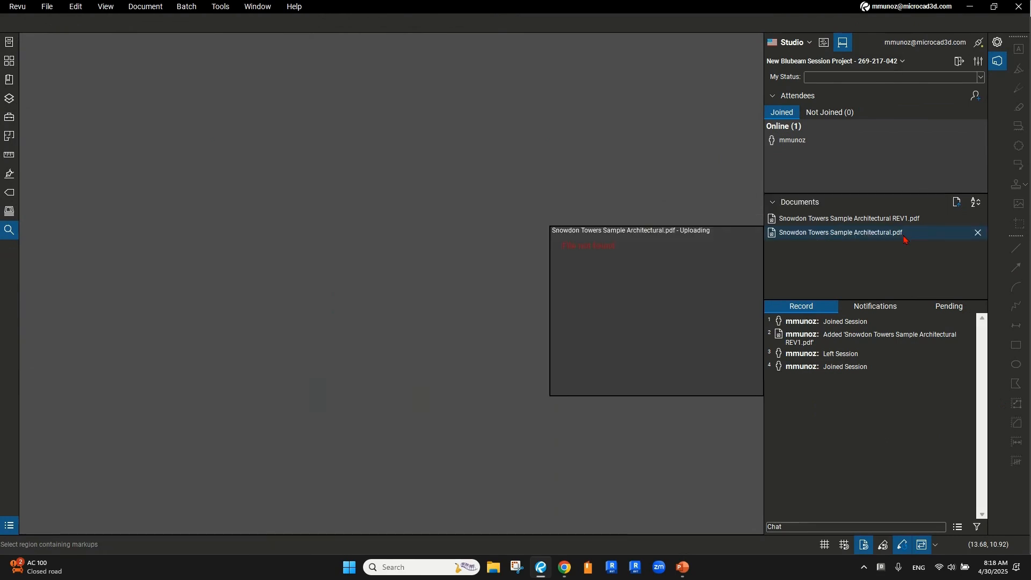
pyautogui.press('ctrl')
pyautogui.press('ctrl')
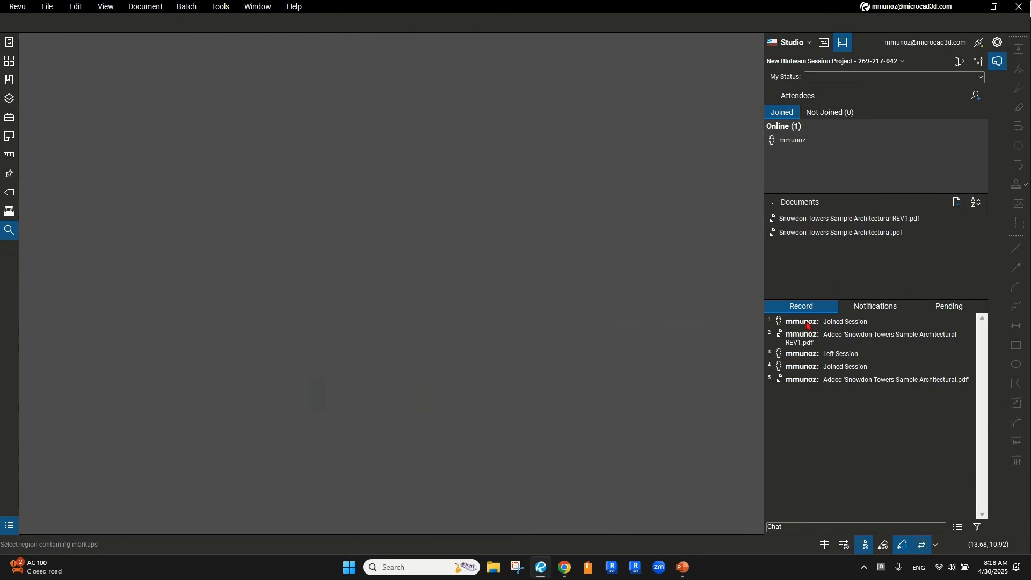
pyautogui.click(865, 322)
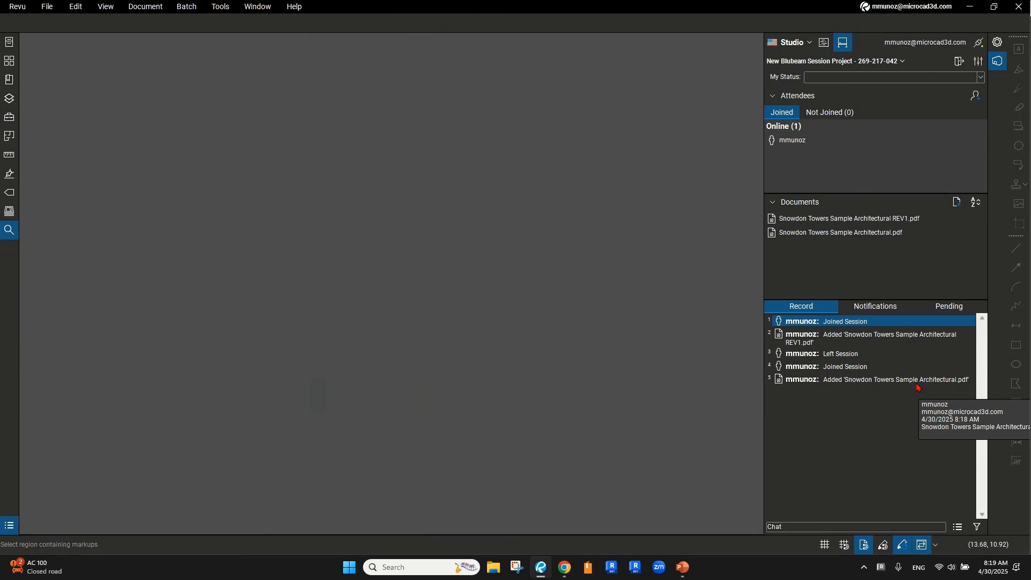
# Check the Not Joined and Joined lists until the invitee joins, then preview the REV1 PDF
pyautogui.click(793, 527)
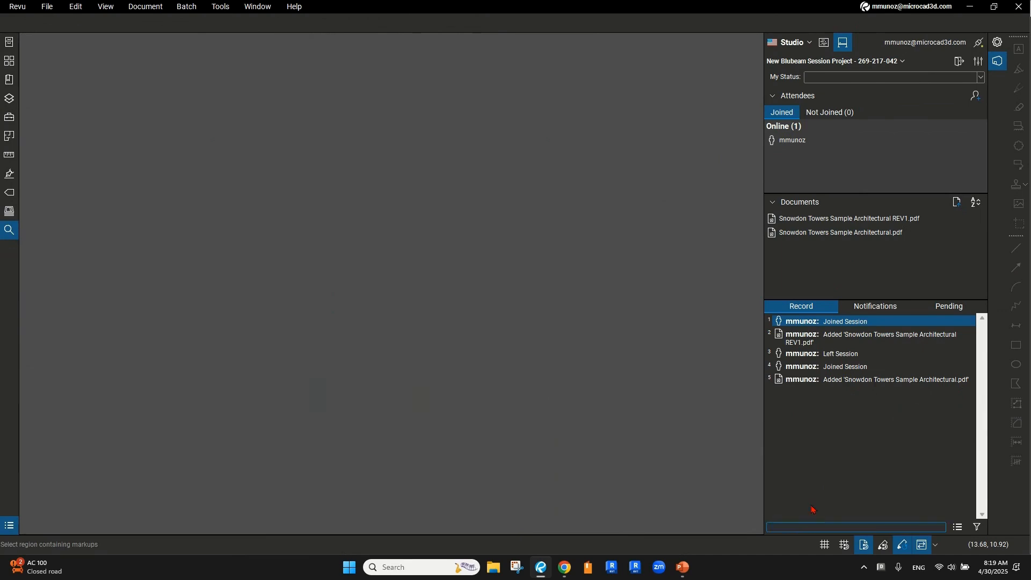
pyautogui.click(816, 444)
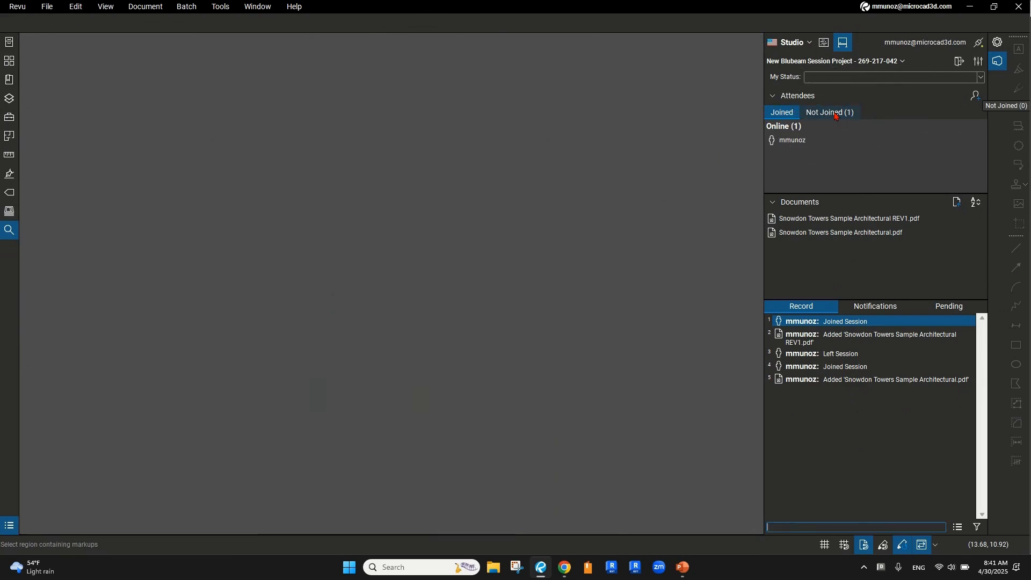
pyautogui.click(836, 115)
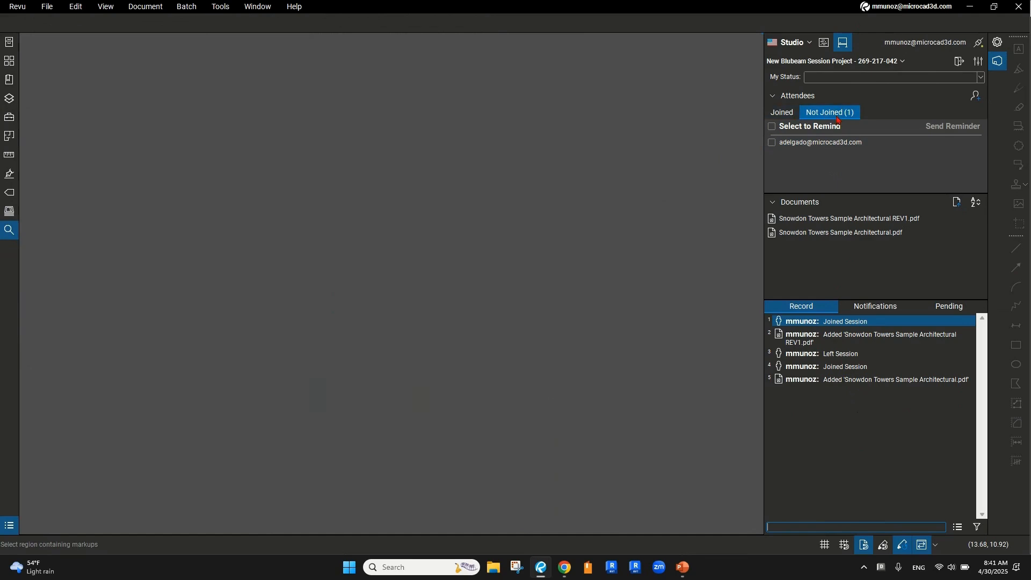
pyautogui.click(782, 117)
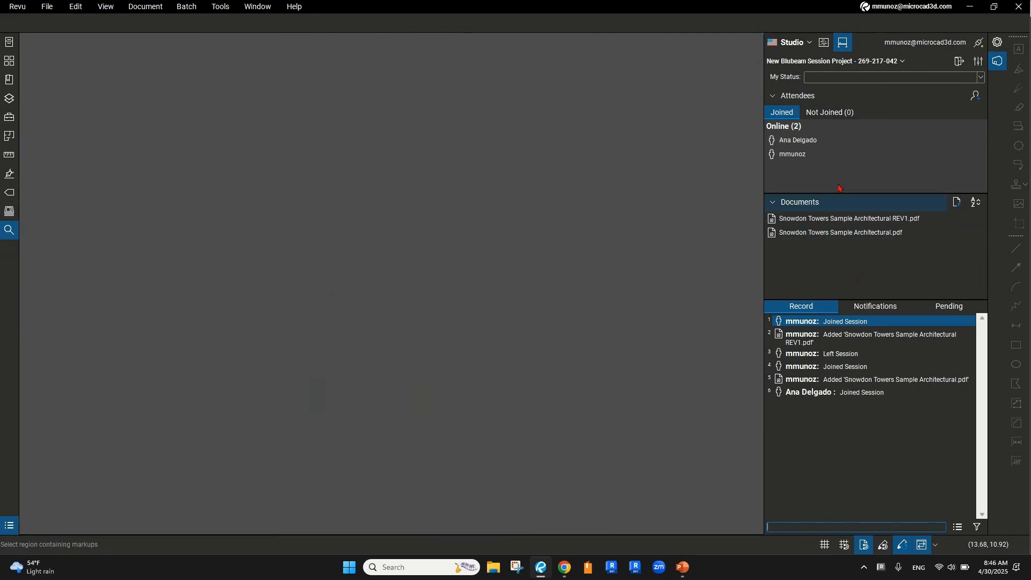
pyautogui.click(824, 112)
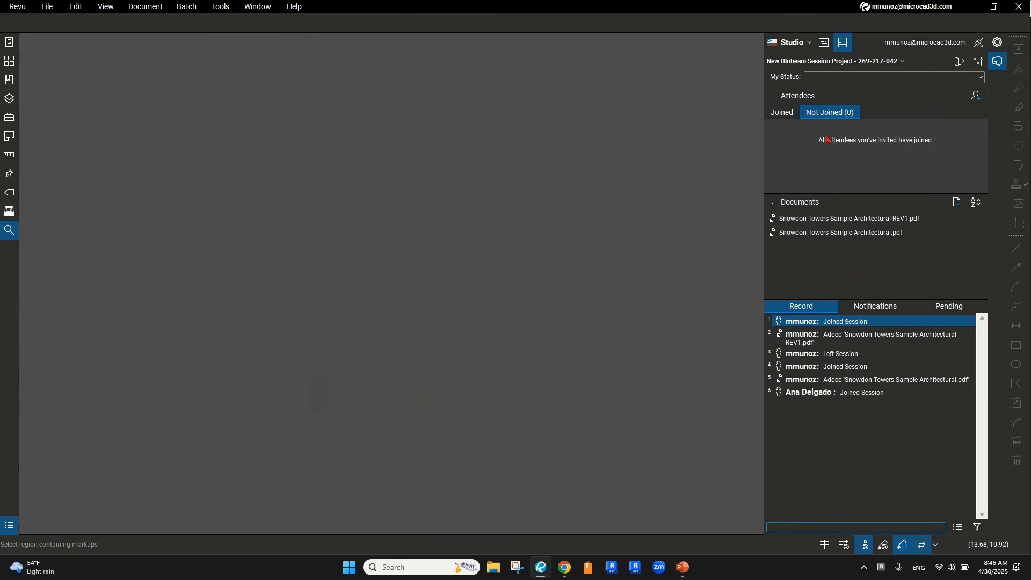
pyautogui.click(783, 114)
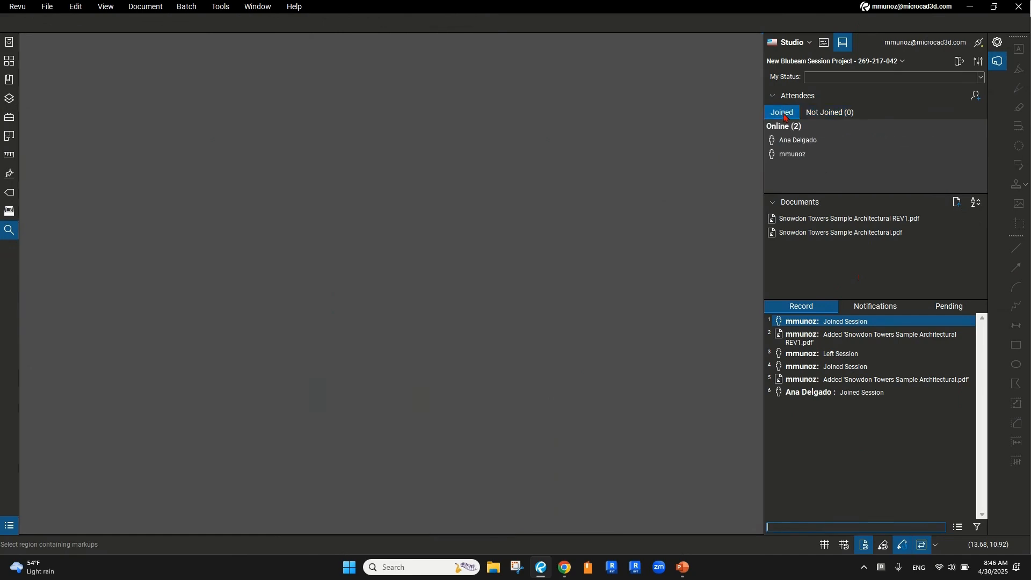
pyautogui.click(806, 146)
pyautogui.click(858, 221)
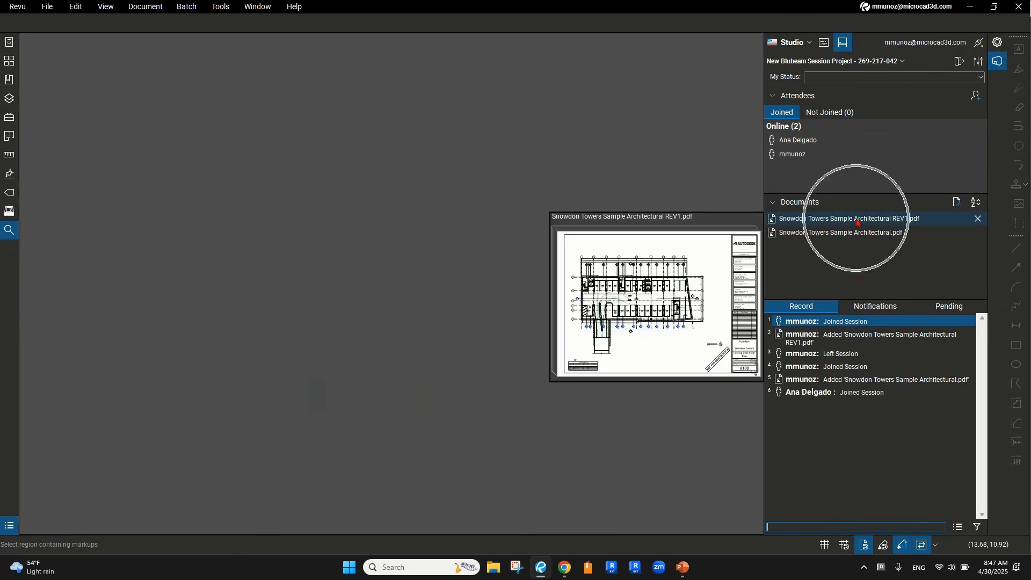
# Open Snowdon Towers Sample Architectural REV1.pdf and zoom into the parking area near gridline E
pyautogui.click(858, 222)
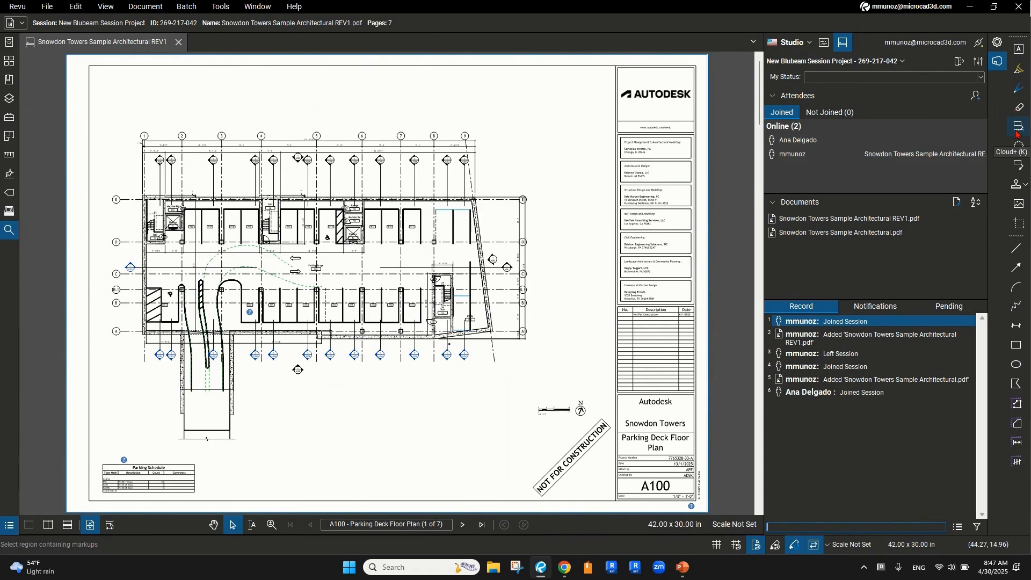
pyautogui.moveTo(521, 340); pyautogui.dragTo(543, 346)
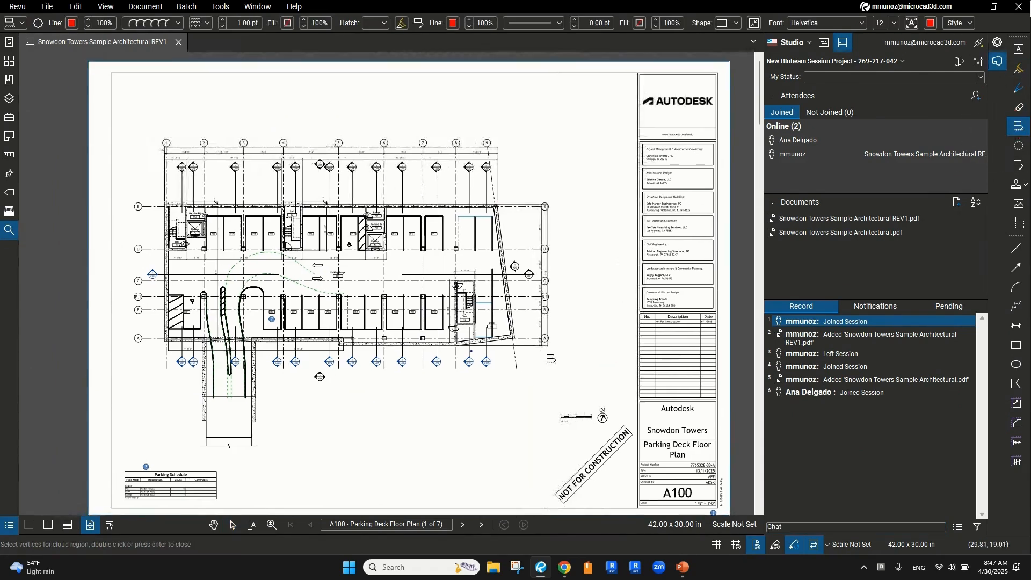
pyautogui.scroll(5, 483, 301)
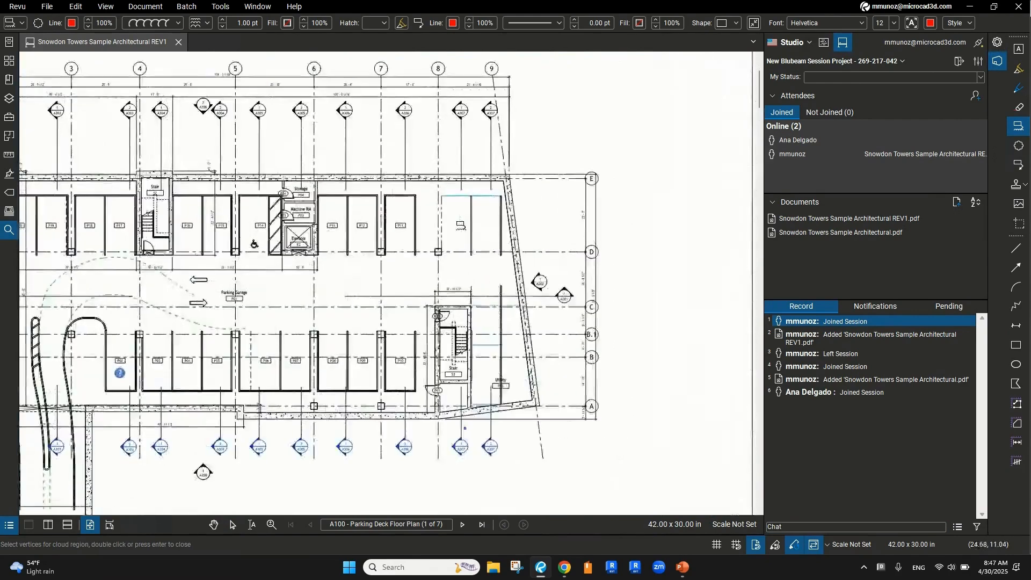
pyautogui.scroll(1, 451, 209)
# Cloud the parking bays beside gridline E with an 'Add Tag' callout
pyautogui.moveTo(425, 168)
pyautogui.mouseDown()
pyautogui.moveTo(508, 211)
pyautogui.moveTo(576, 311)
pyautogui.mouseUp()
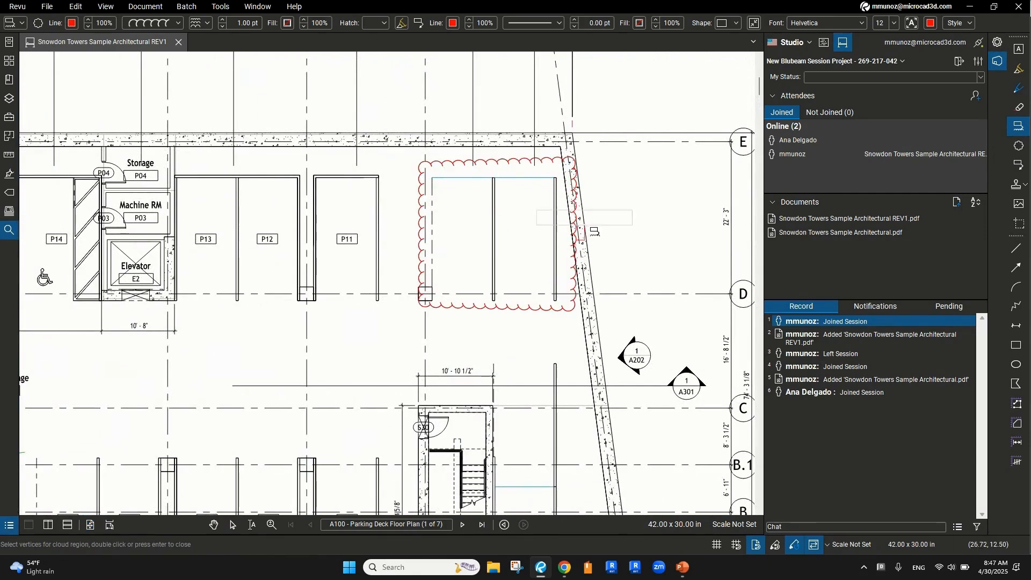
pyautogui.click(618, 200)
pyautogui.write('Ad')
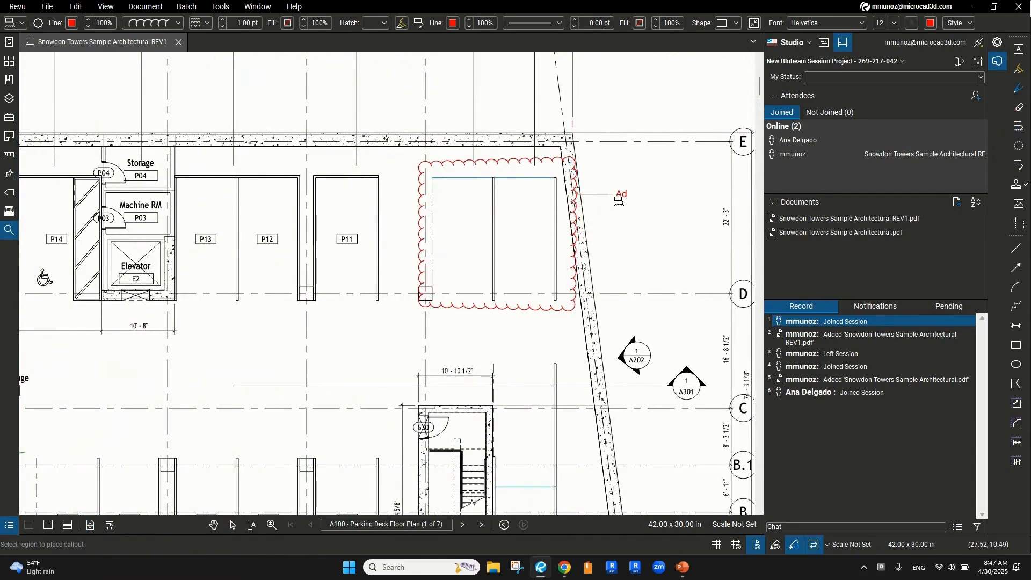
pyautogui.write('d Tag')
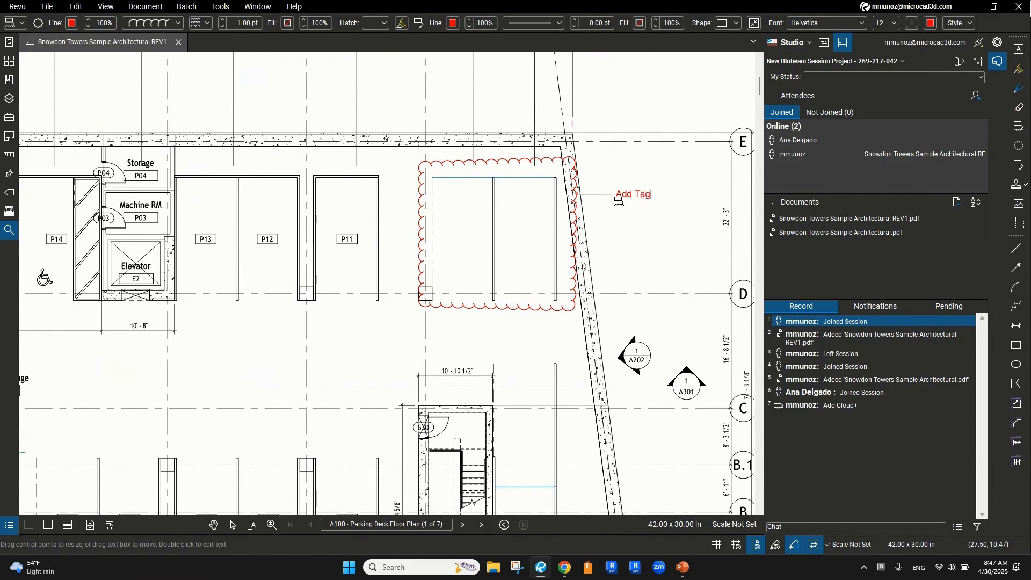
pyautogui.press('Escape')
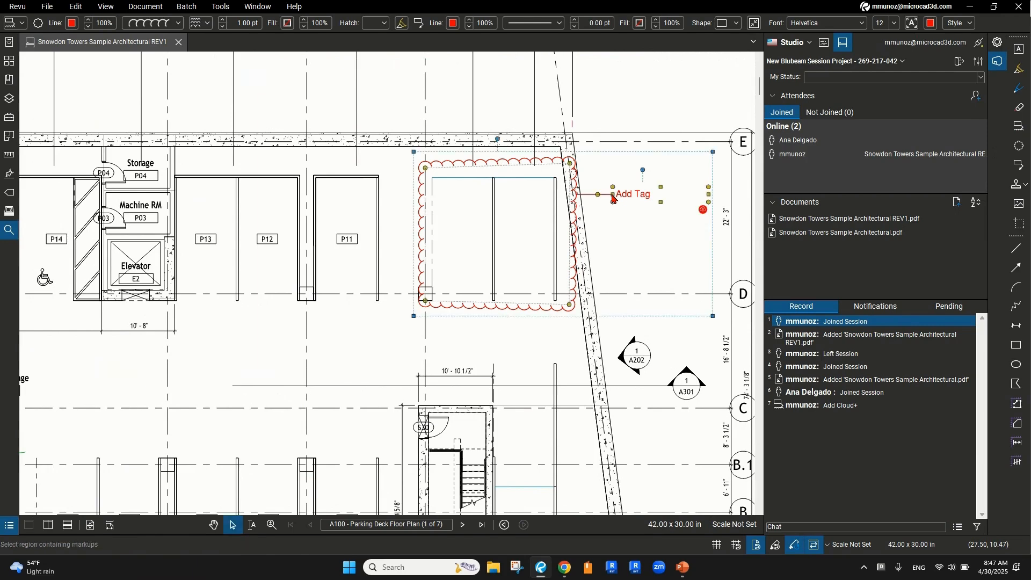
# Reposition the Add Tag markup by narrowing its callout text box
pyautogui.press('ctrl')
pyautogui.press('ctrl')
pyautogui.press('ctrl')
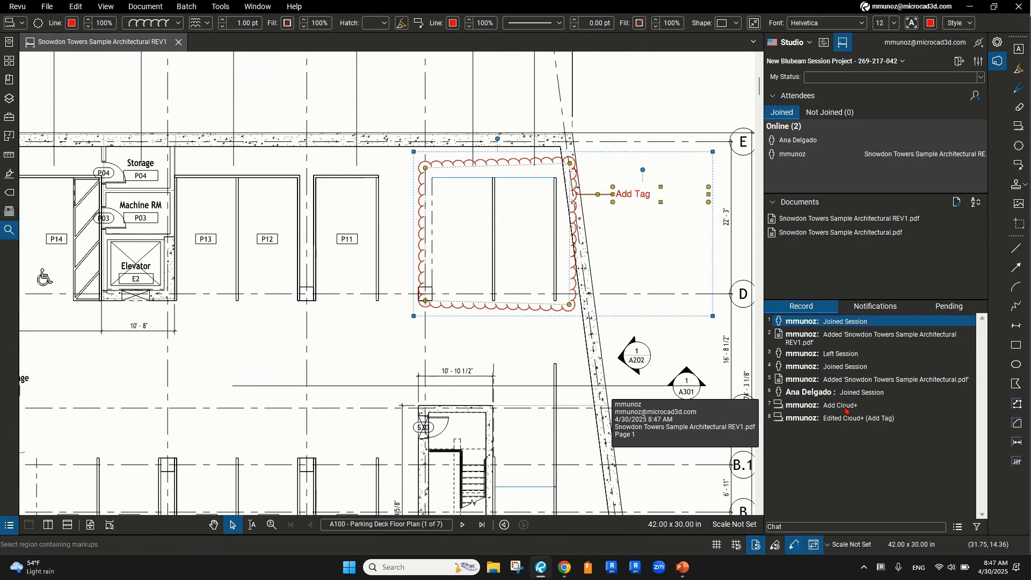
pyautogui.press('ctrl')
pyautogui.moveTo(849, 424)
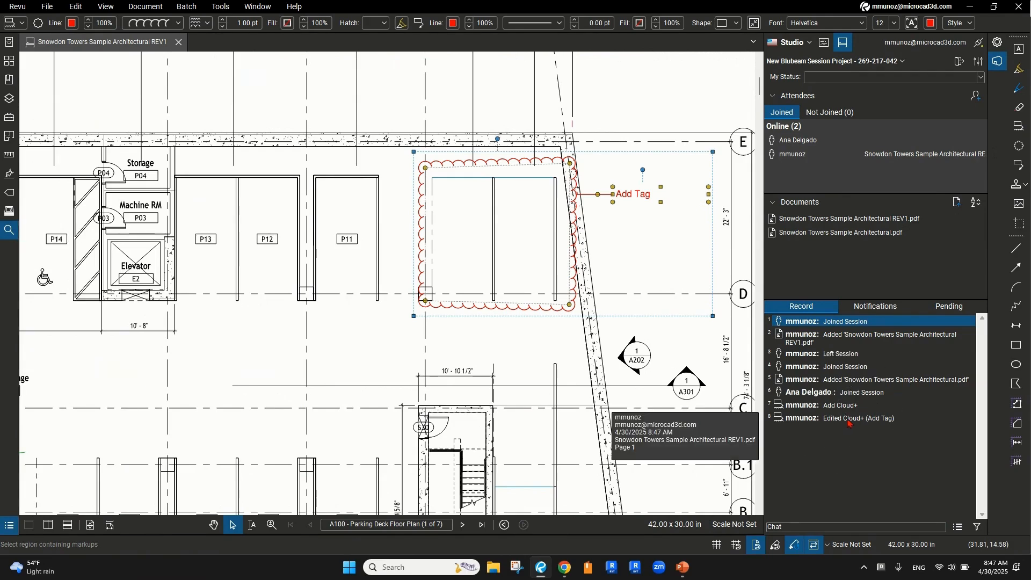
pyautogui.press('ctrl')
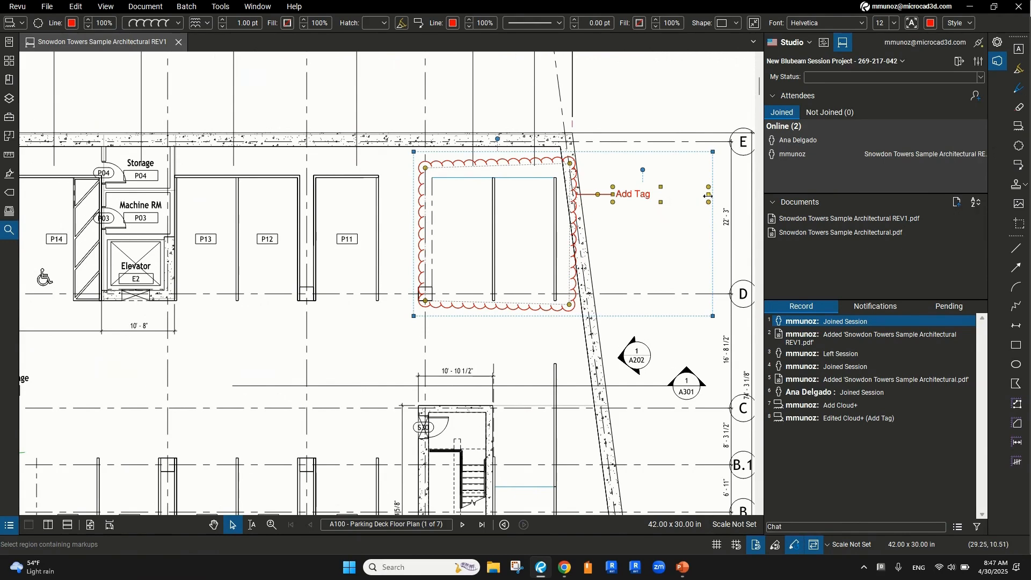
pyautogui.moveTo(710, 197); pyautogui.dragTo(651, 222)
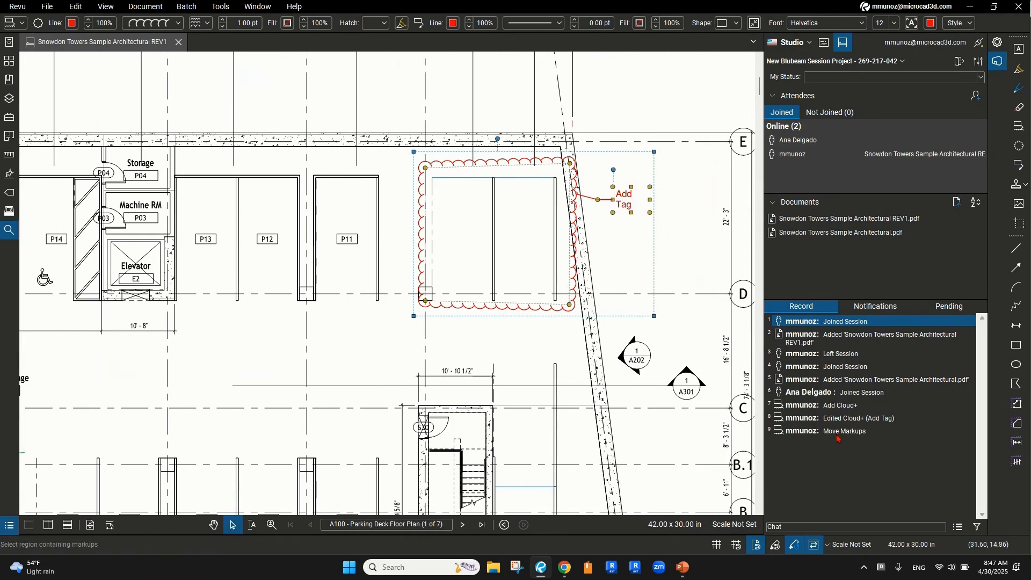
pyautogui.moveTo(839, 439)
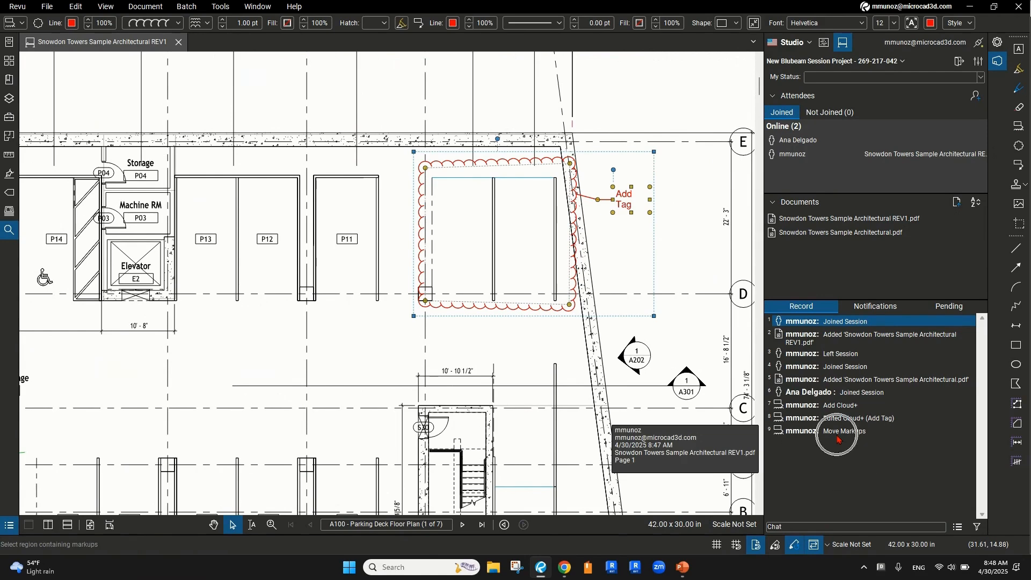
pyautogui.scroll(-4, 369, 286)
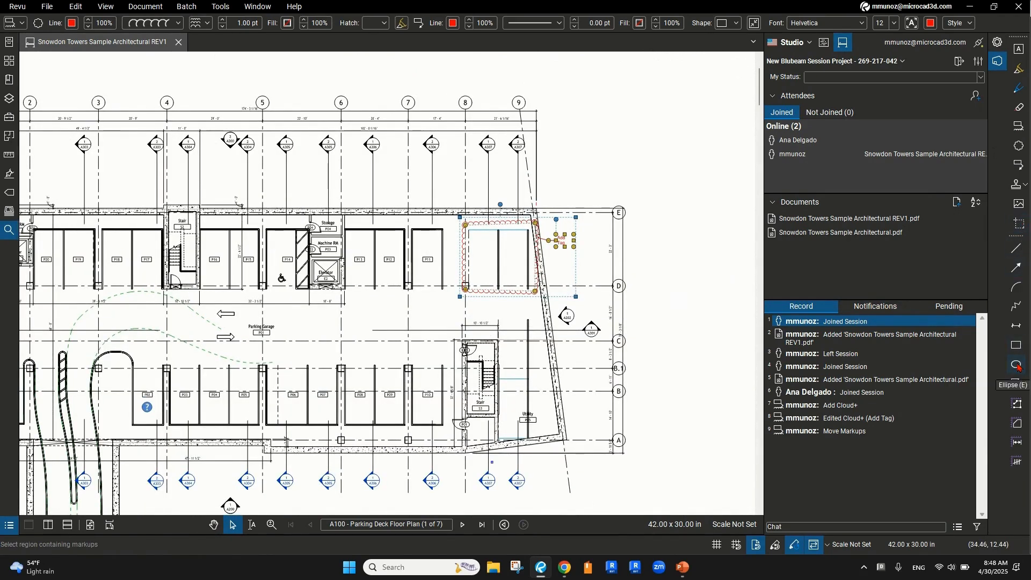
pyautogui.click(1016, 364)
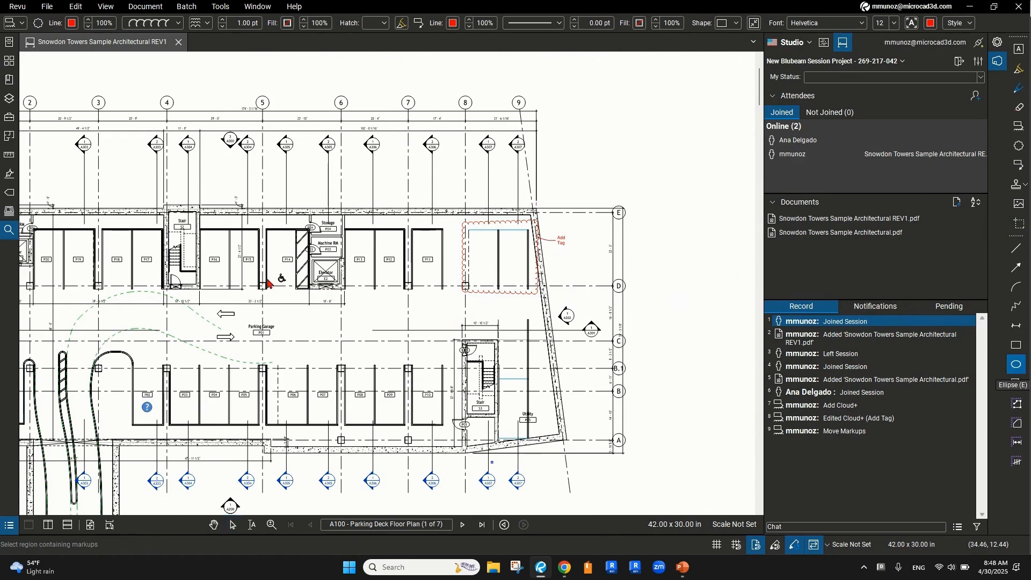
# Draw an ellipse around the wheelchair symbol in stall P14 and fill it pink
pyautogui.scroll(3, 279, 279)
pyautogui.moveTo(363, 301); pyautogui.dragTo(396, 337)
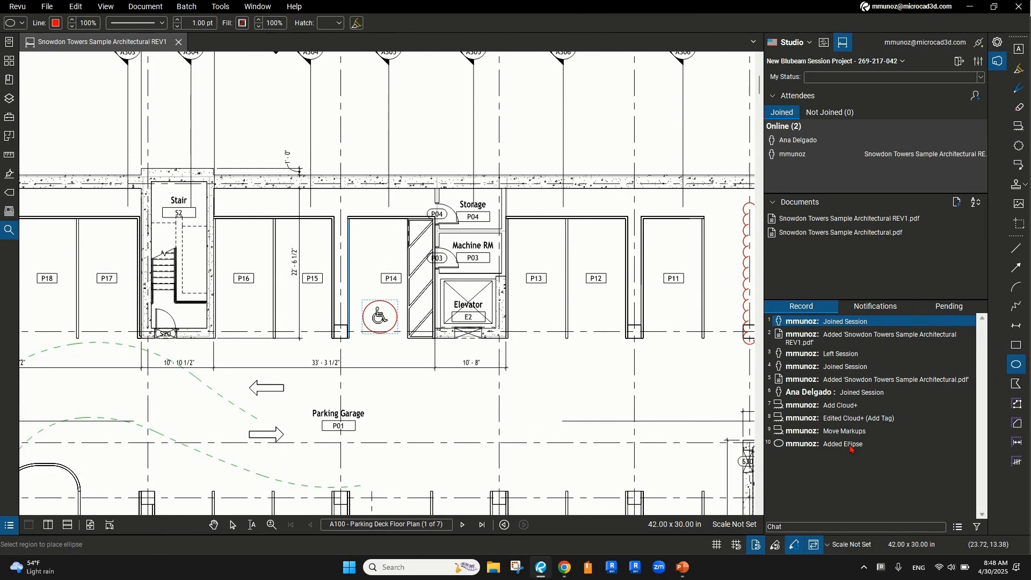
pyautogui.press('ctrl')
pyautogui.press('ctrl')
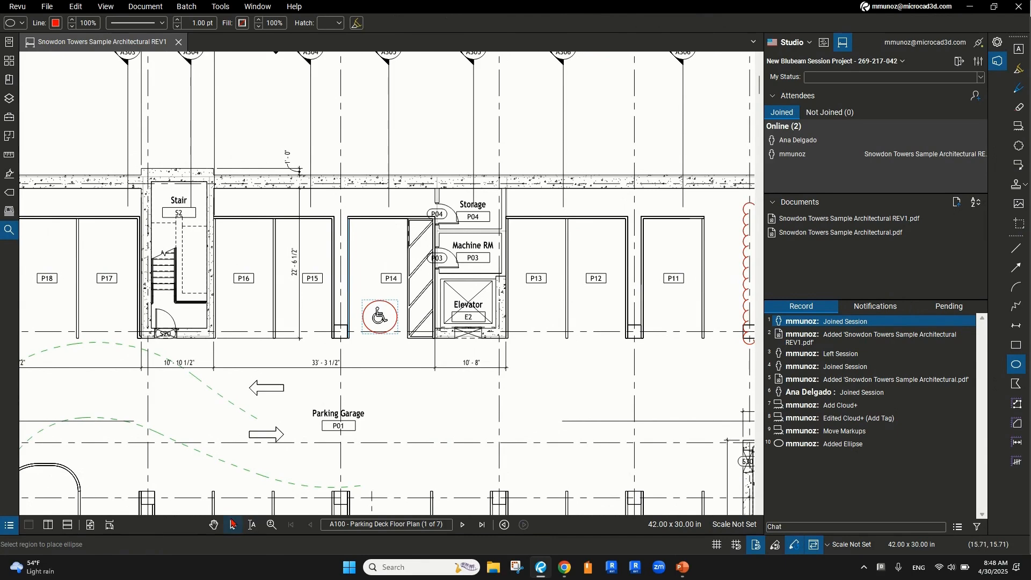
pyautogui.click(233, 525)
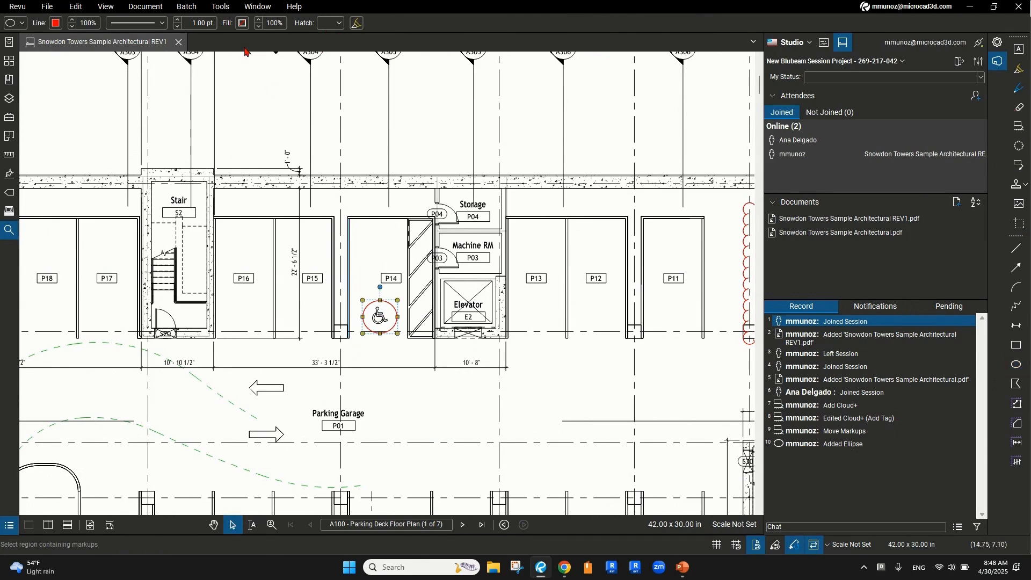
pyautogui.click(243, 23)
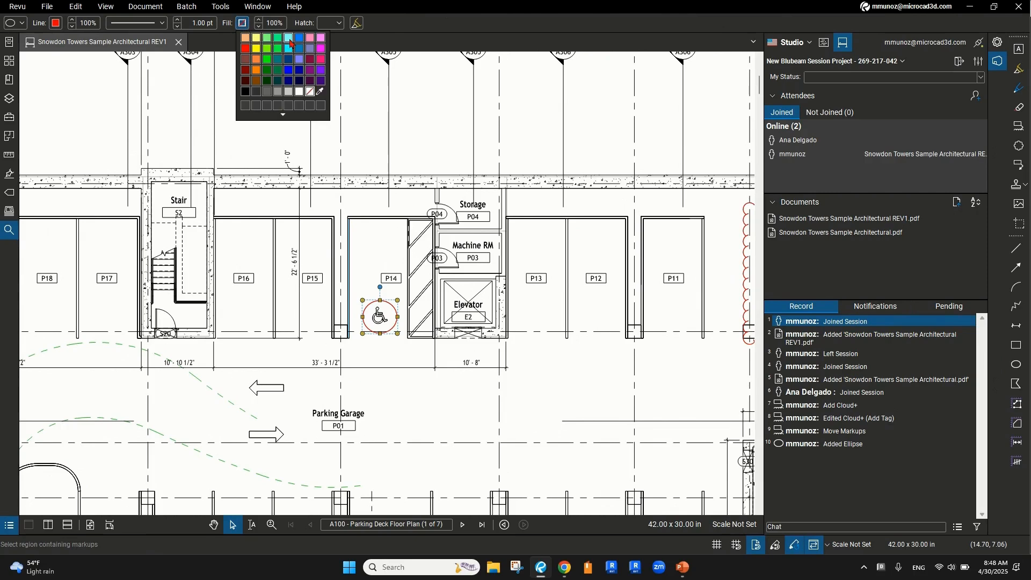
pyautogui.click(321, 38)
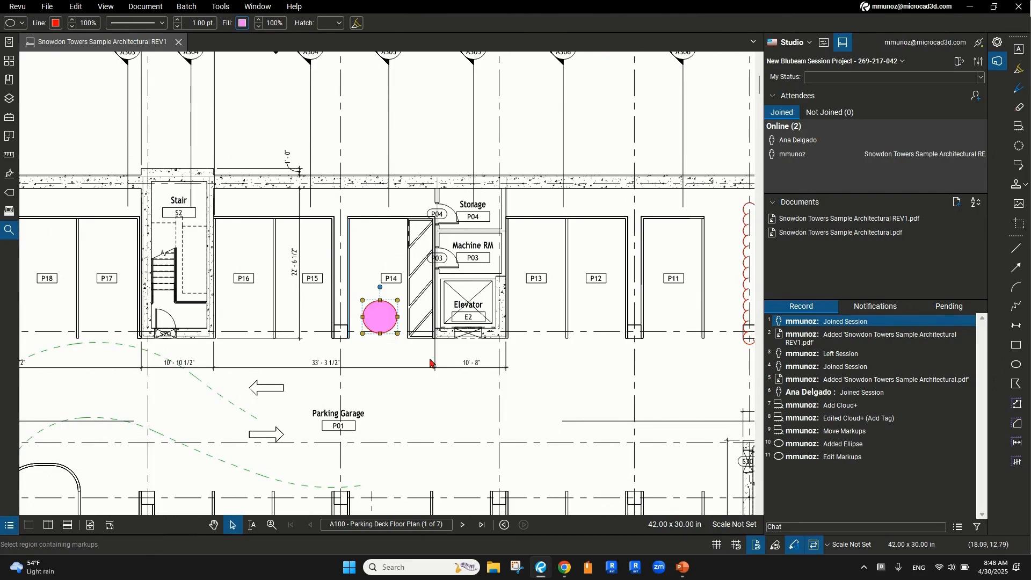
# Jump to the Add Tag cloud and back to the pink P14 ellipse, then pan the plan upward
pyautogui.moveTo(839, 462)
pyautogui.moveTo(837, 410)
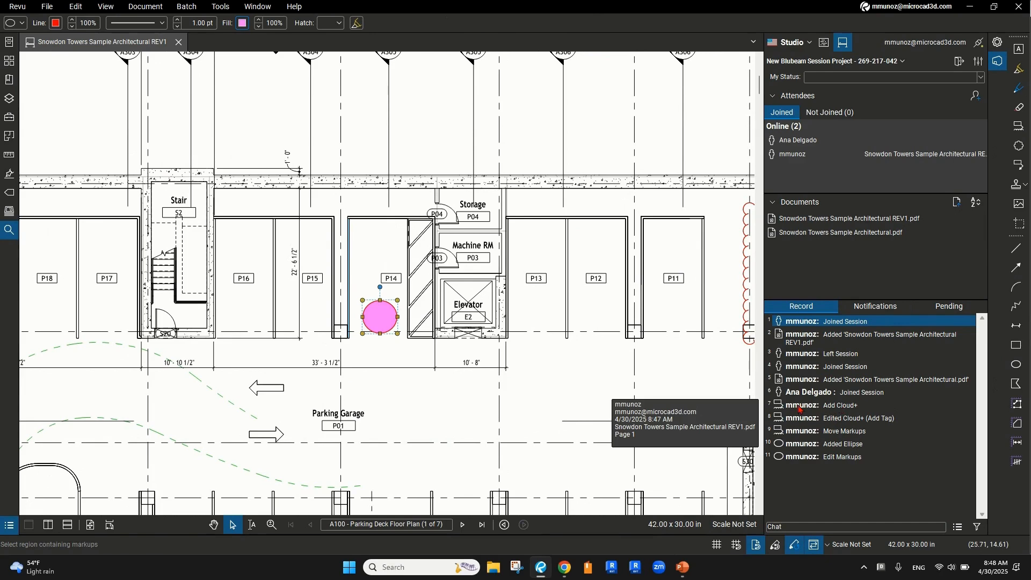
pyautogui.click(827, 406)
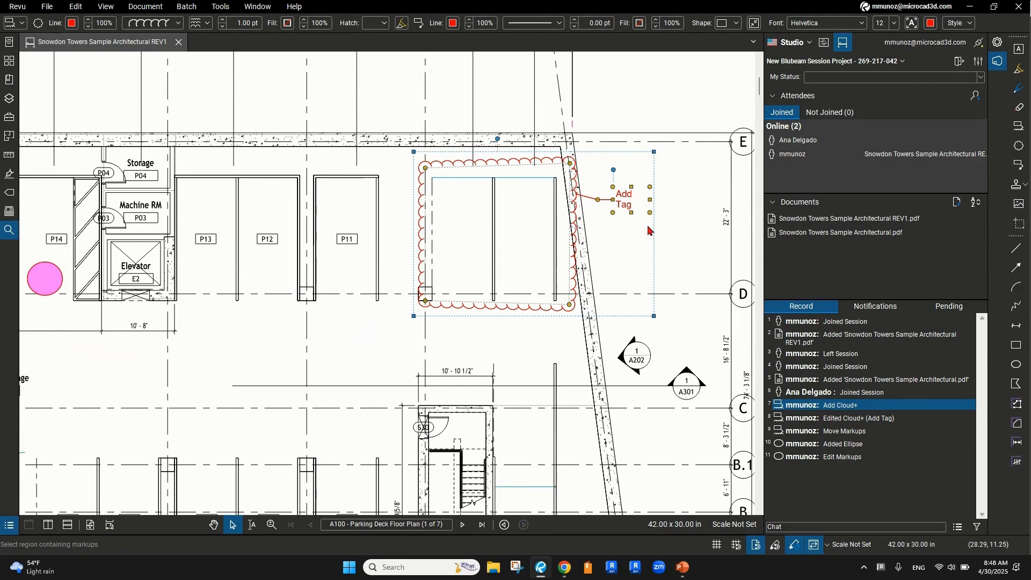
pyautogui.click(843, 457)
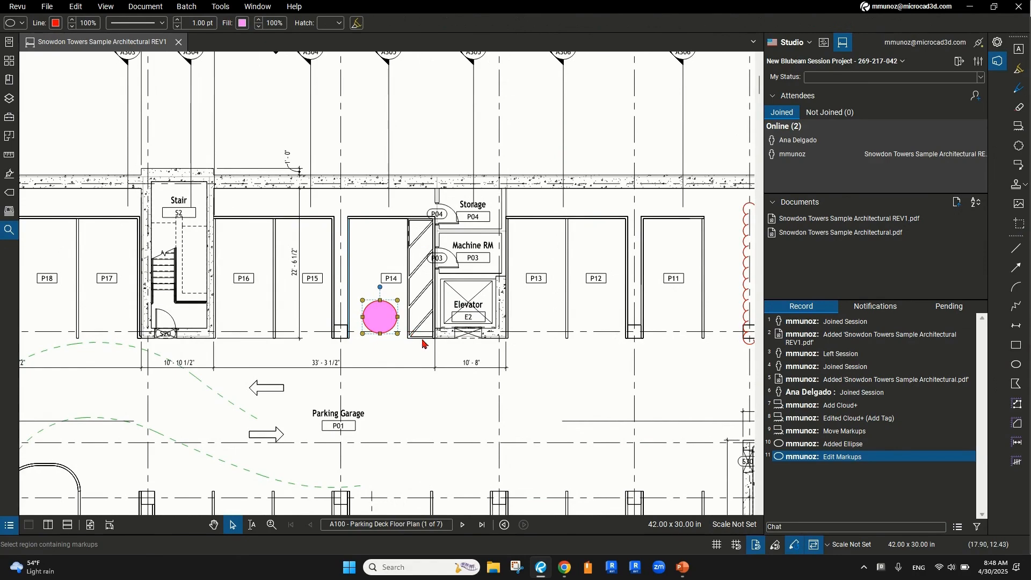
pyautogui.scroll(-2, 423, 345)
pyautogui.moveTo(502, 306); pyautogui.dragTo(504, 302)
pyautogui.moveTo(476, 376); pyautogui.dragTo(470, 342)
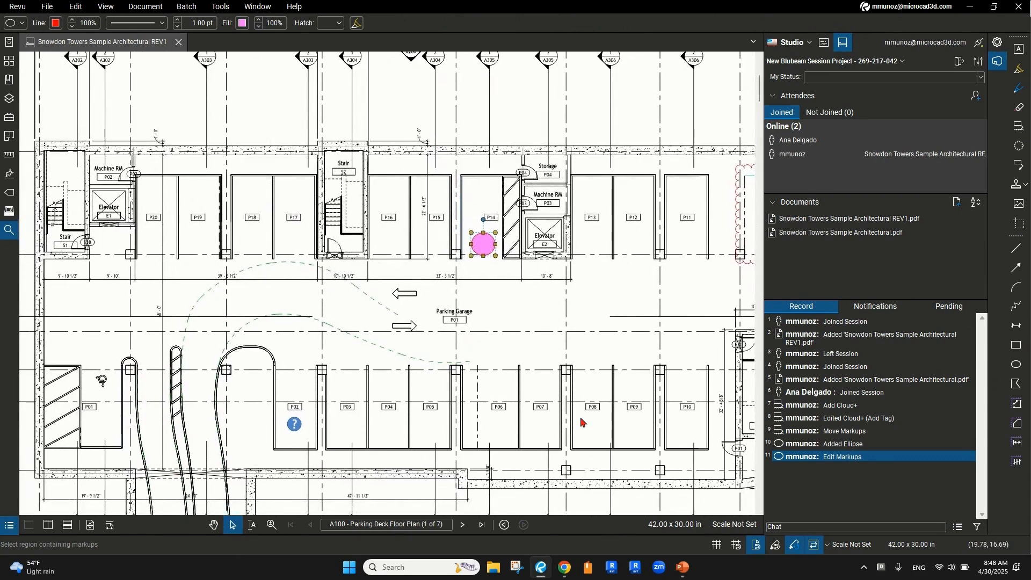
pyautogui.click(814, 527)
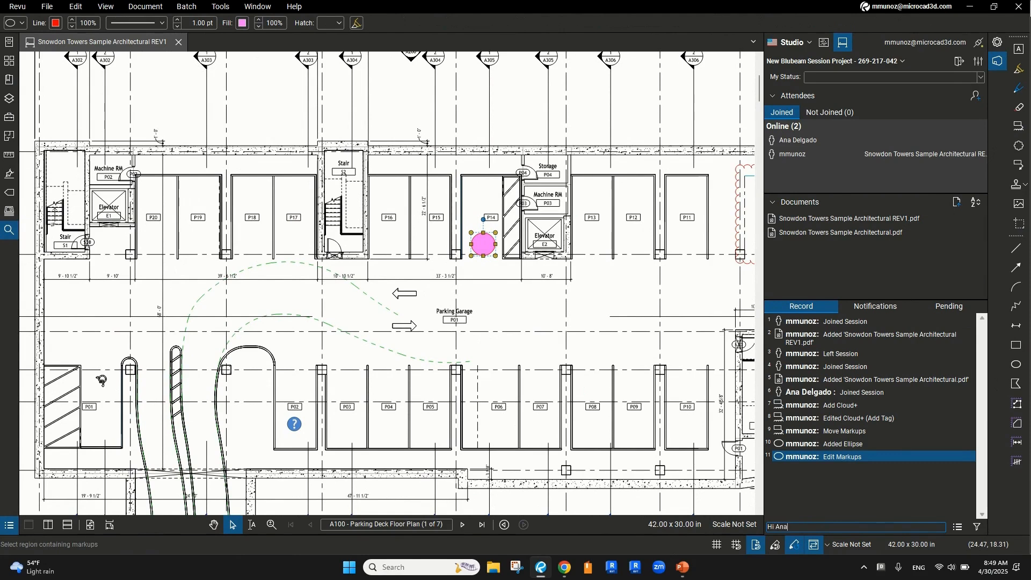
# Post a chat message telling the attendee comments are coming for them to check
pyautogui.write('Hi Ana I will be creating some cokm')
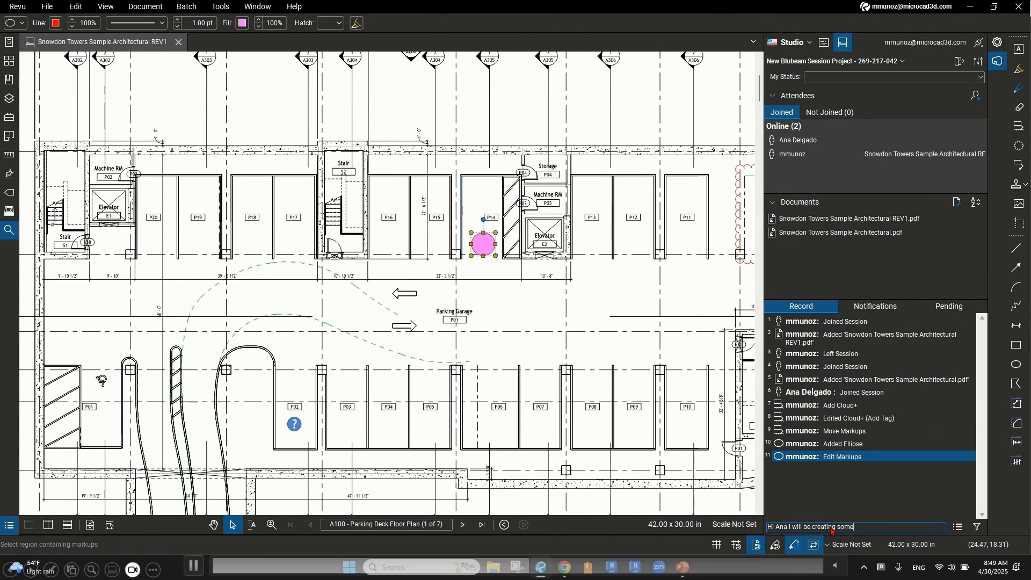
pyautogui.press('BackSpace')
pyautogui.press('BackSpace')
pyautogui.write('m')
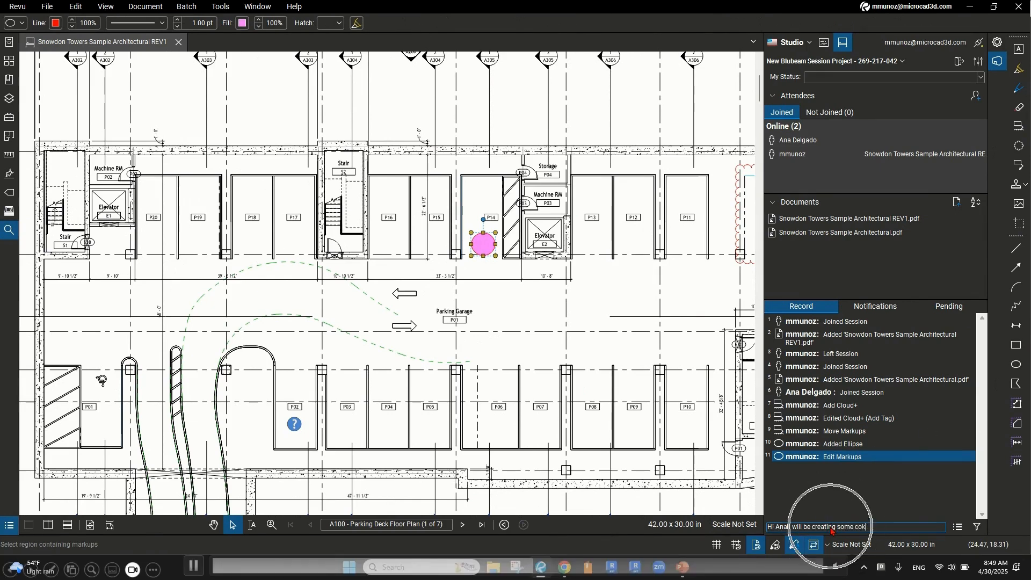
pyautogui.write('ments for you to')
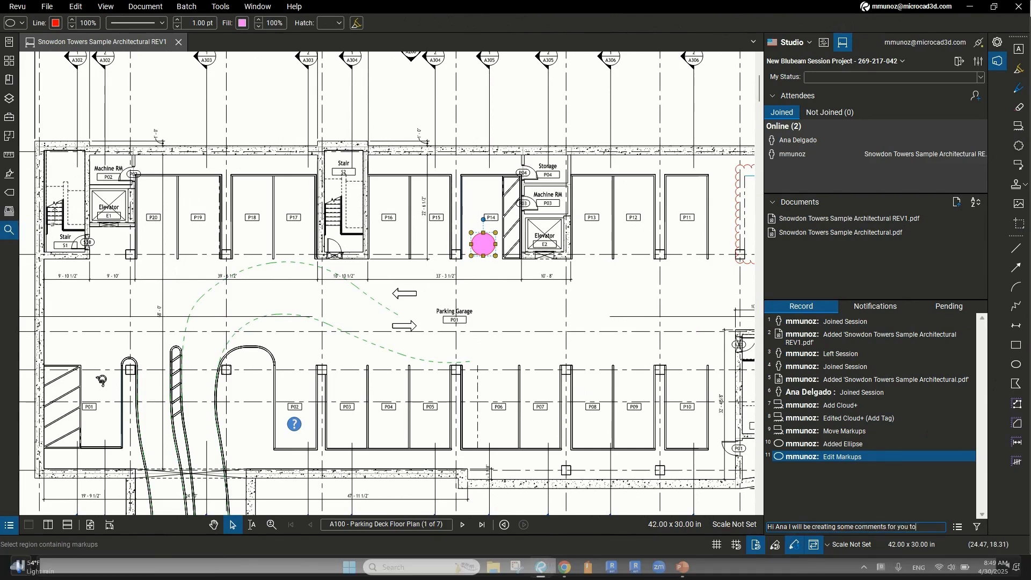
pyautogui.write(' check')
pyautogui.press('Return')
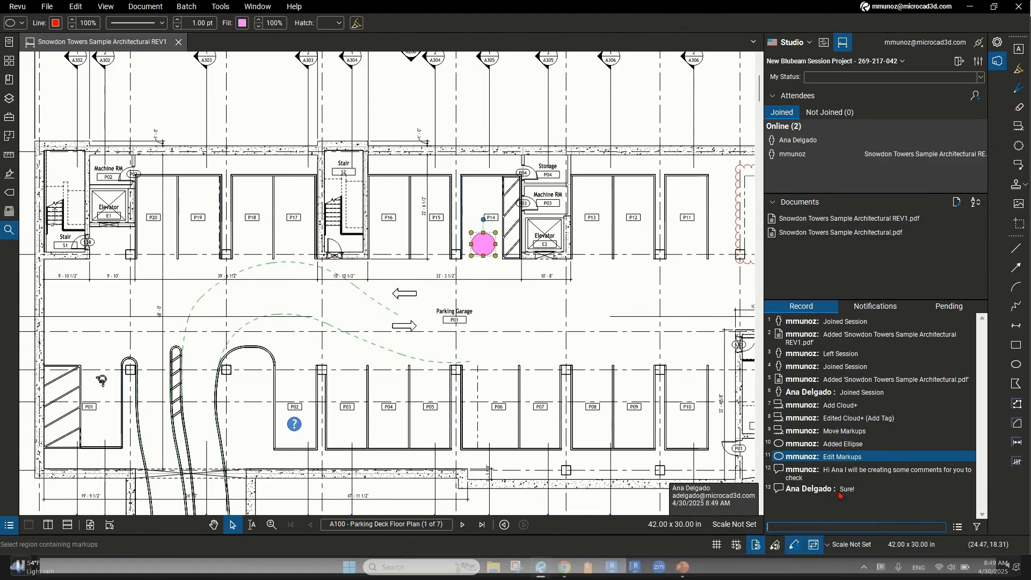
pyautogui.moveTo(404, 391); pyautogui.dragTo(505, 365)
pyautogui.moveTo(348, 371); pyautogui.dragTo(384, 358)
# Cloud the P02 door tag by Machine RM and add a 'Move Tag' callout above it
pyautogui.scroll(-4, 325, 354)
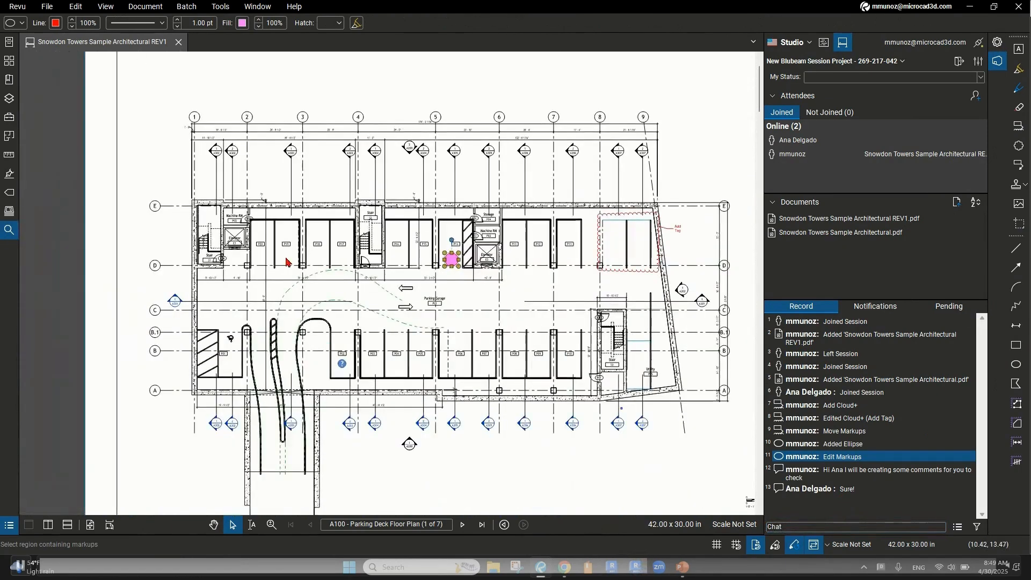
pyautogui.scroll(5, 234, 221)
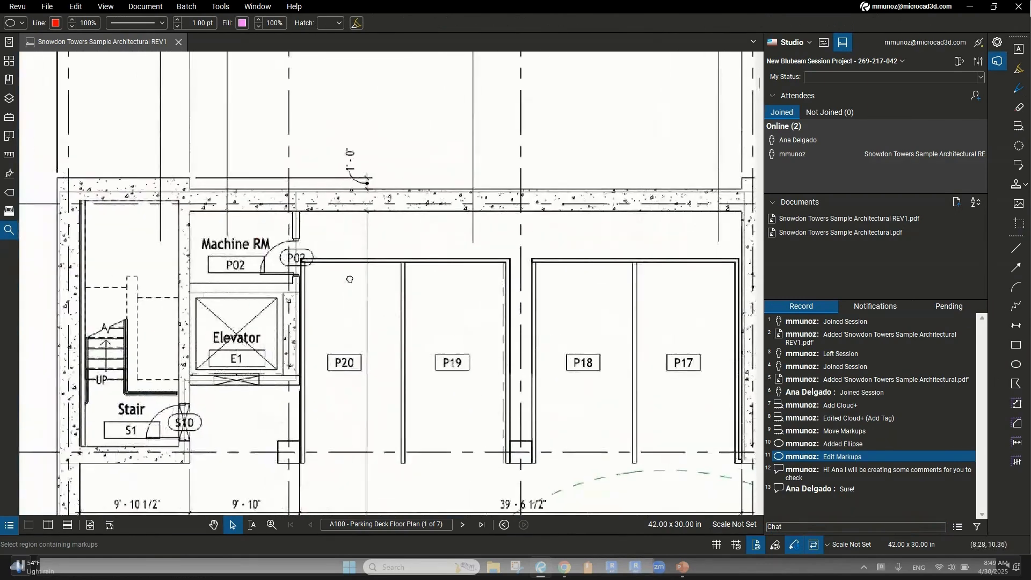
pyautogui.click(1020, 126)
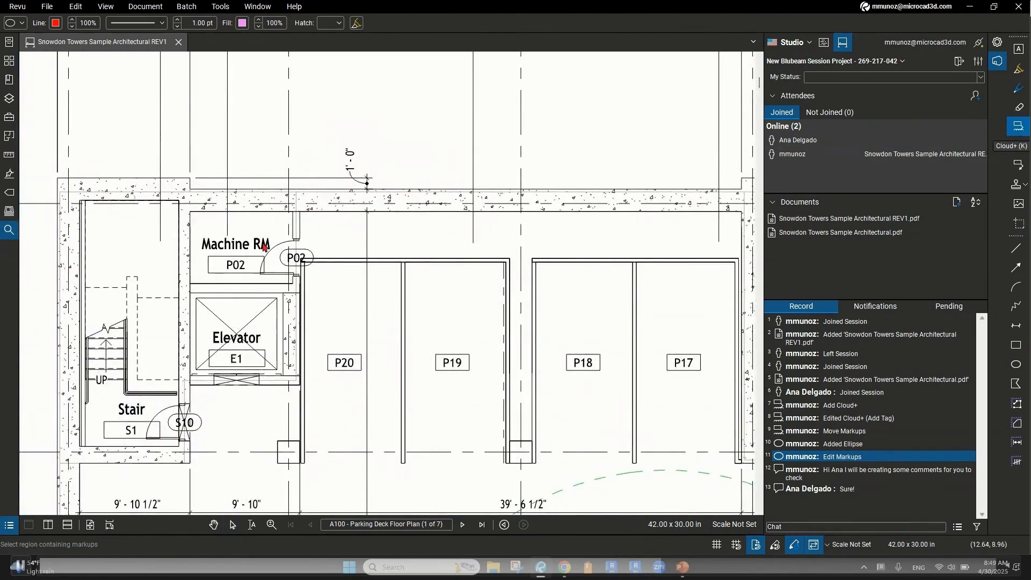
pyautogui.moveTo(304, 266); pyautogui.dragTo(325, 281)
pyautogui.click(309, 141)
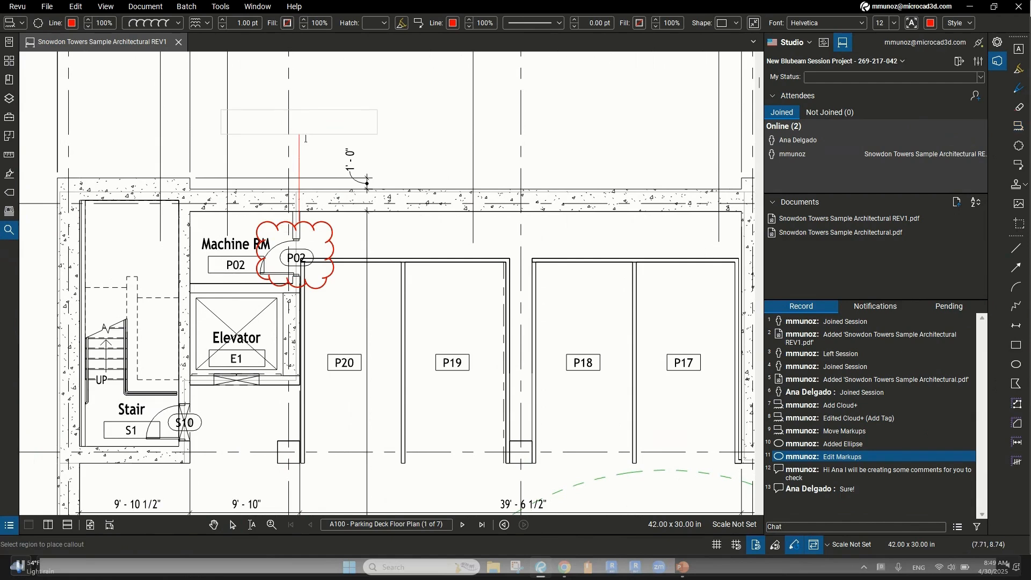
pyautogui.write('Mo')
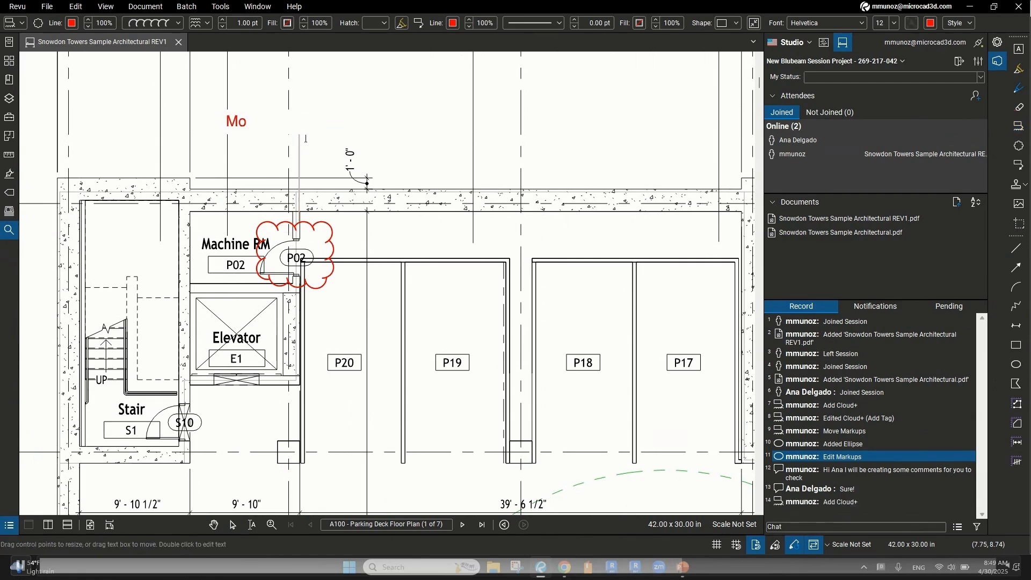
pyautogui.write('ve Tag')
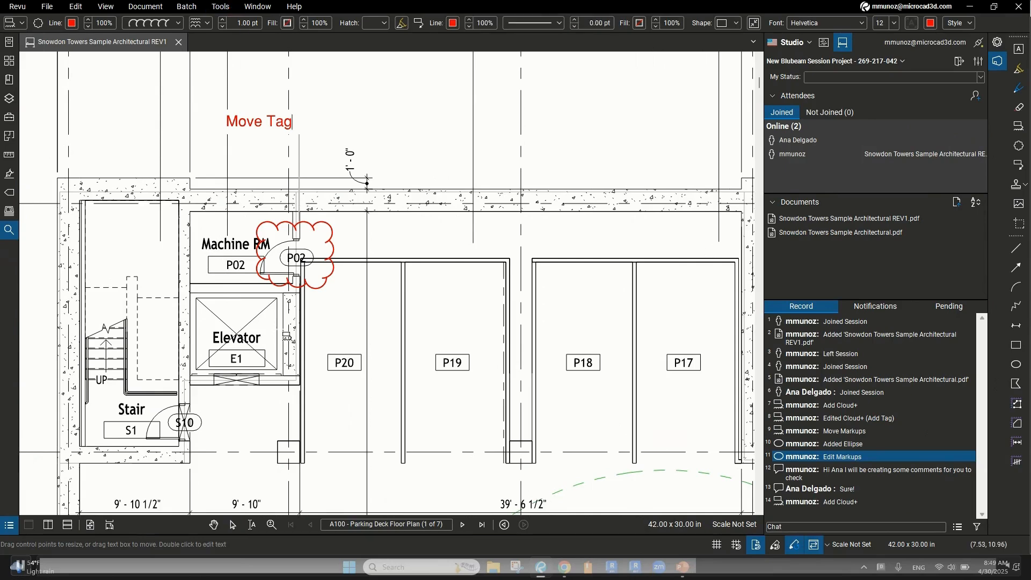
pyautogui.click(273, 115)
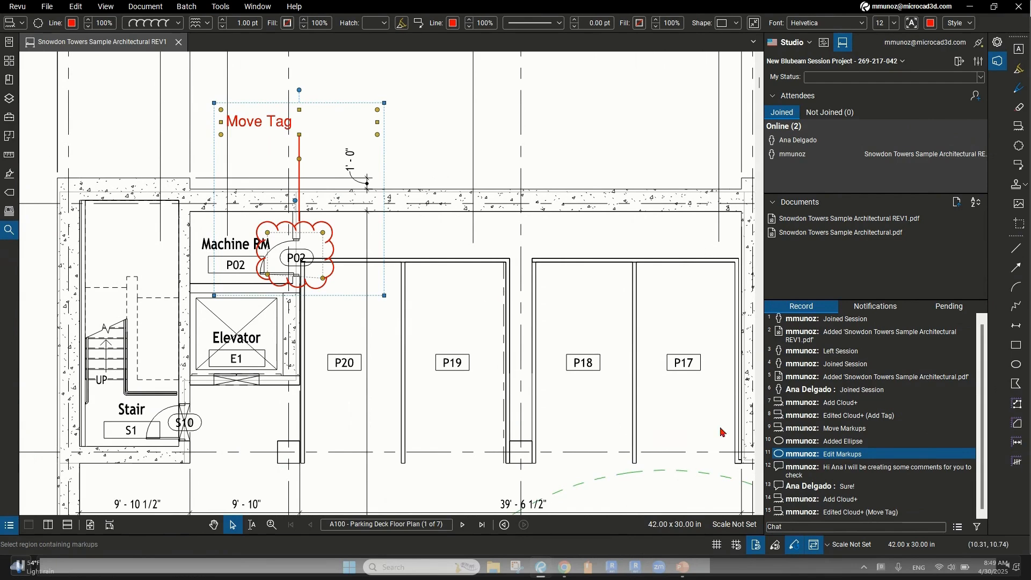
pyautogui.moveTo(874, 518)
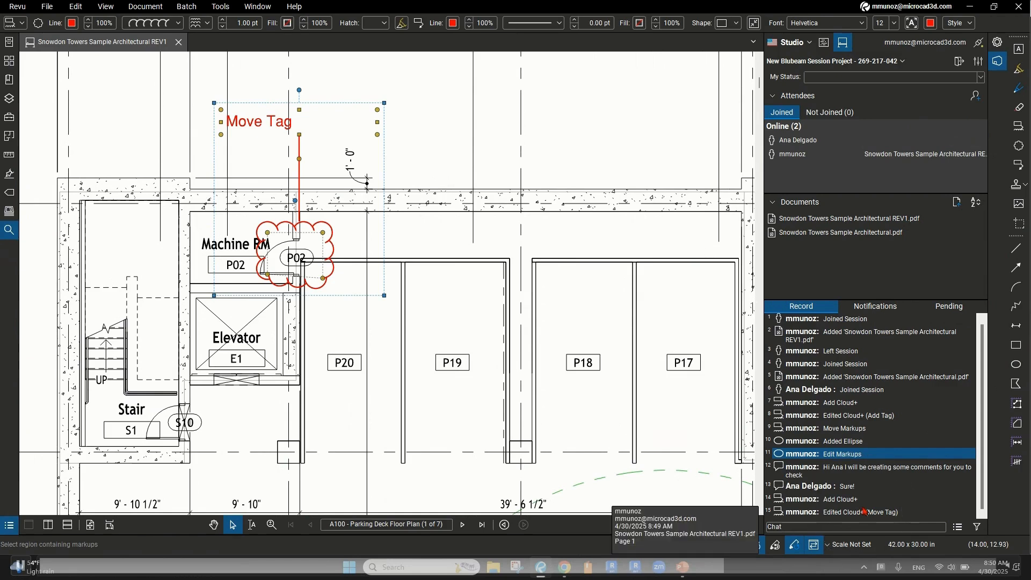
pyautogui.rightClick(270, 127)
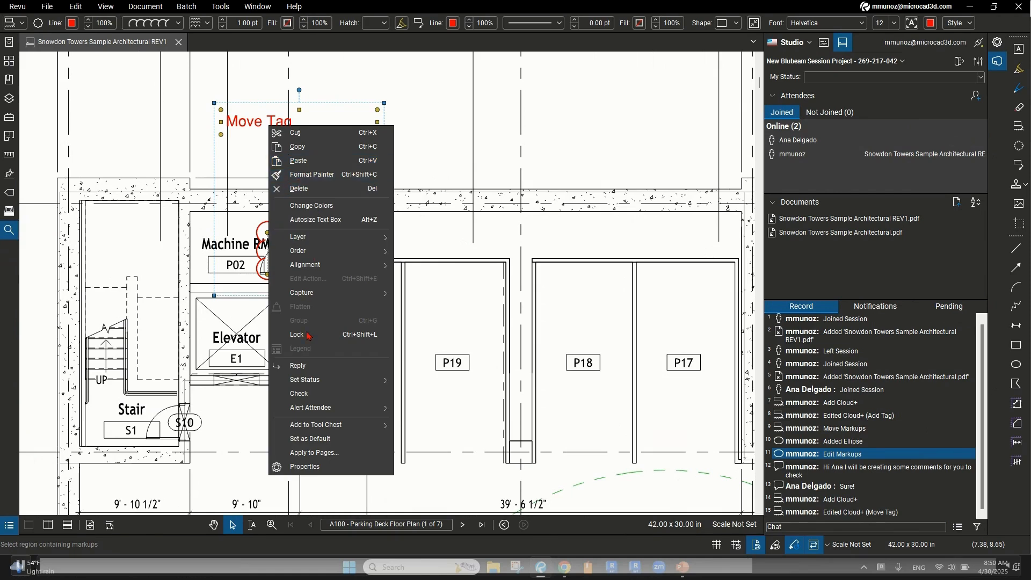
# Alert the other session attendee about the Move Tag cloud markup
pyautogui.moveTo(316, 409)
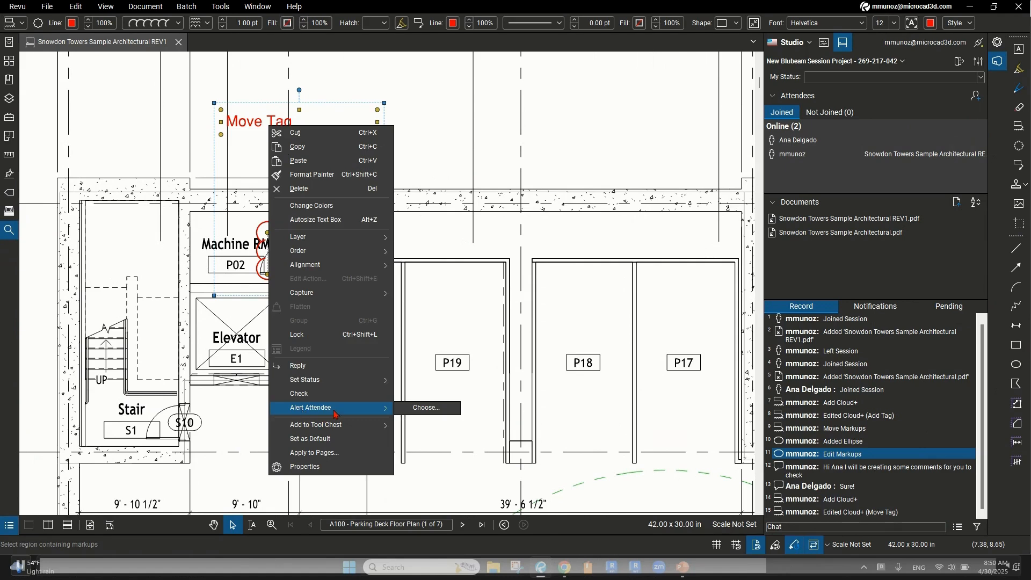
pyautogui.click(332, 414)
pyautogui.click(423, 414)
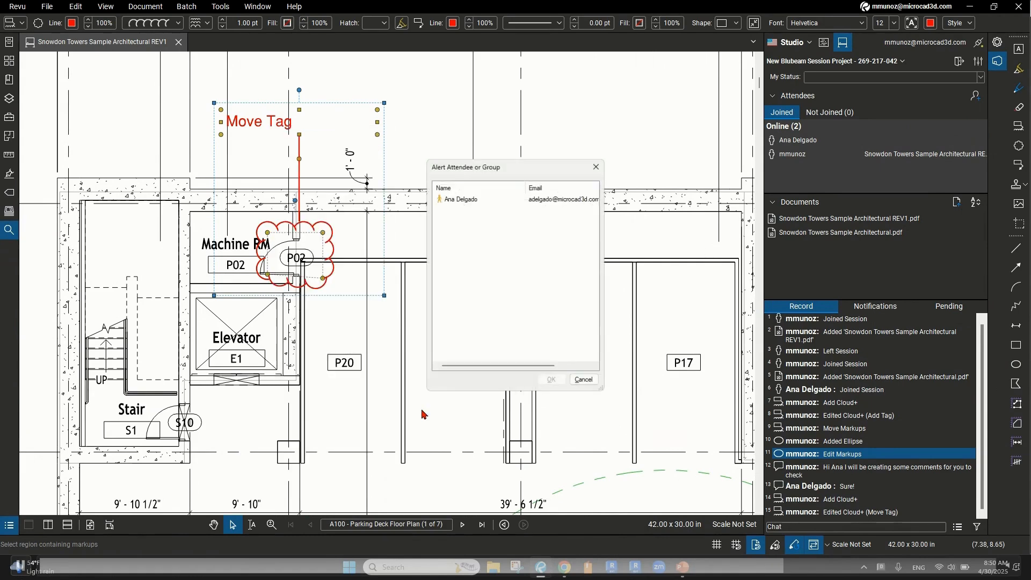
pyautogui.click(474, 202)
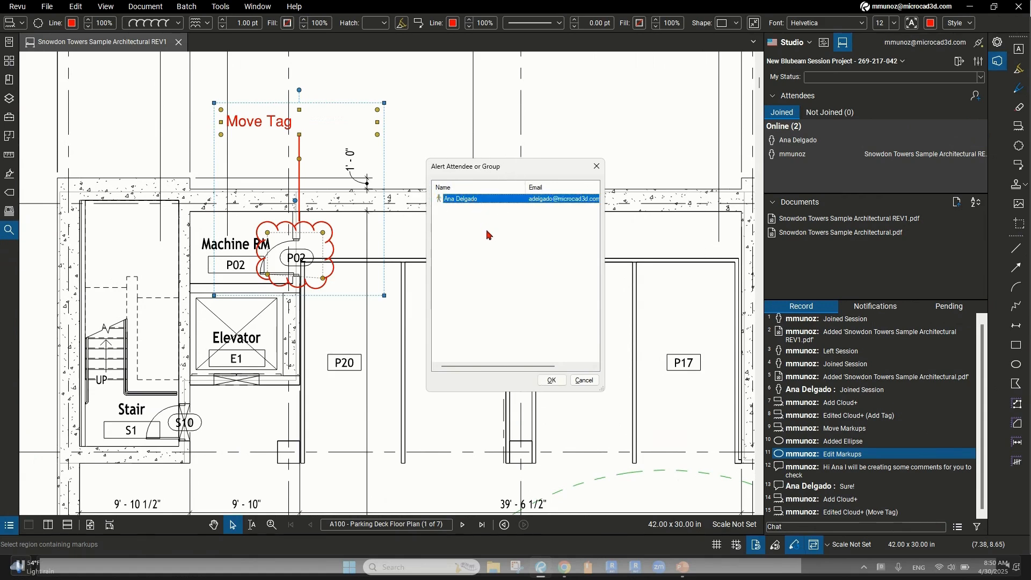
pyautogui.click(553, 380)
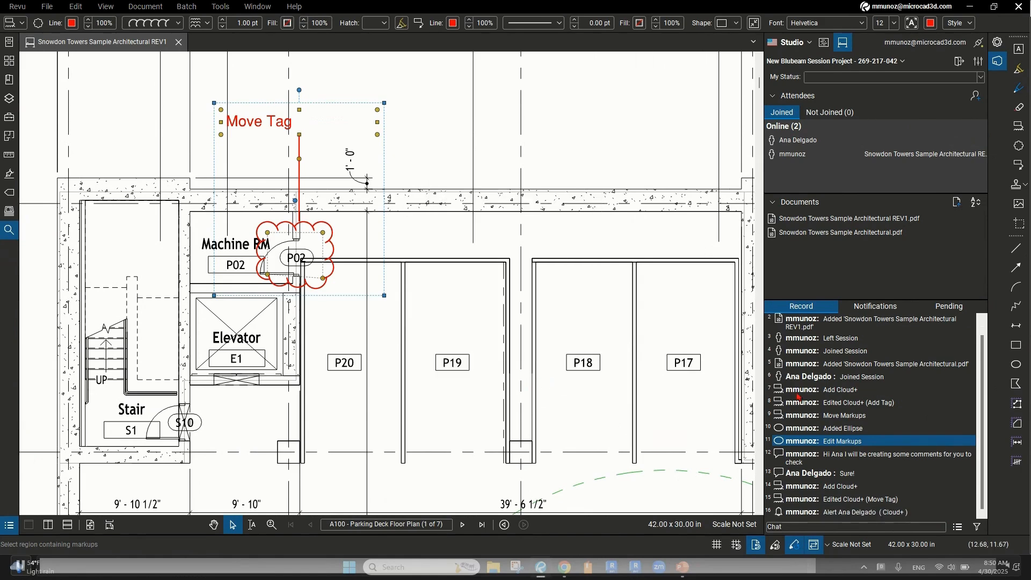
# Open the Markups List, widen then restore it, and drag its splitter down to enlarge the drawing
pyautogui.moveTo(783, 519)
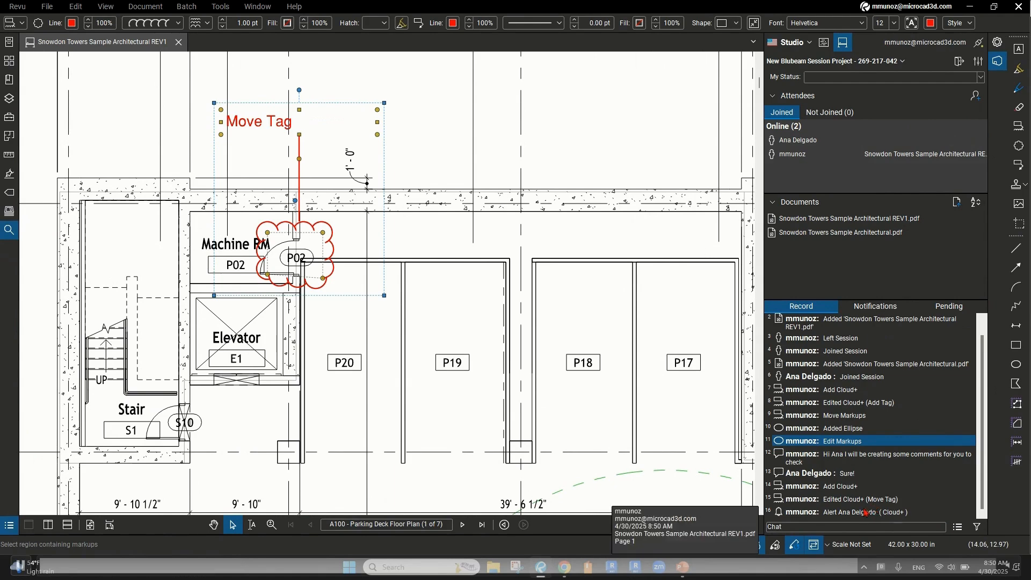
pyautogui.moveTo(836, 491)
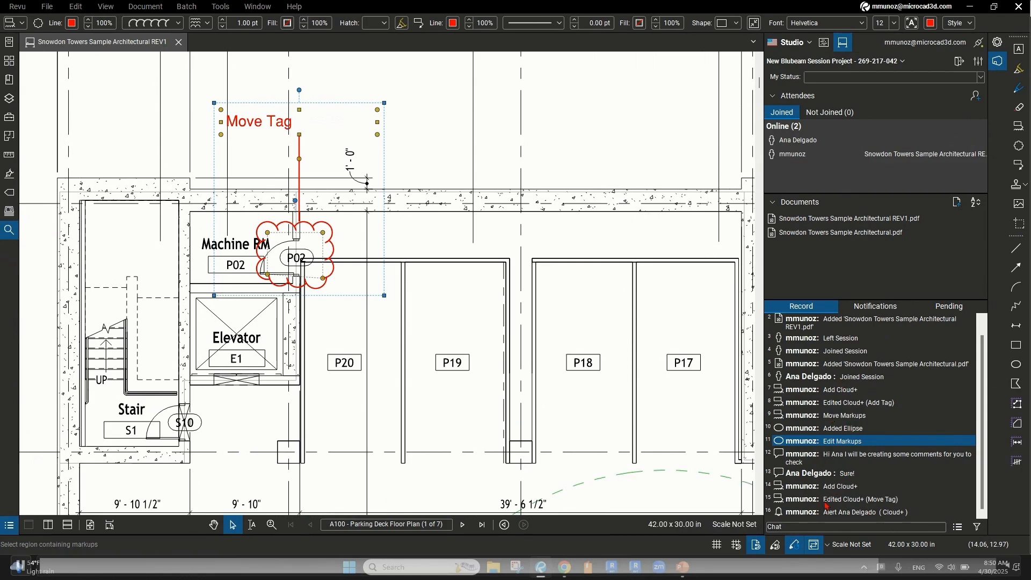
pyautogui.click(8, 529)
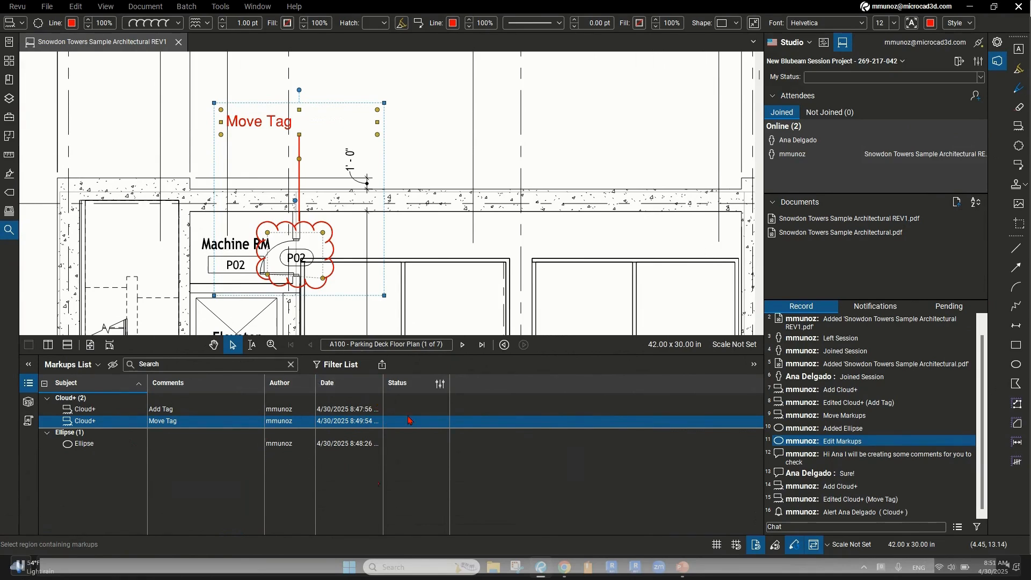
pyautogui.click(755, 364)
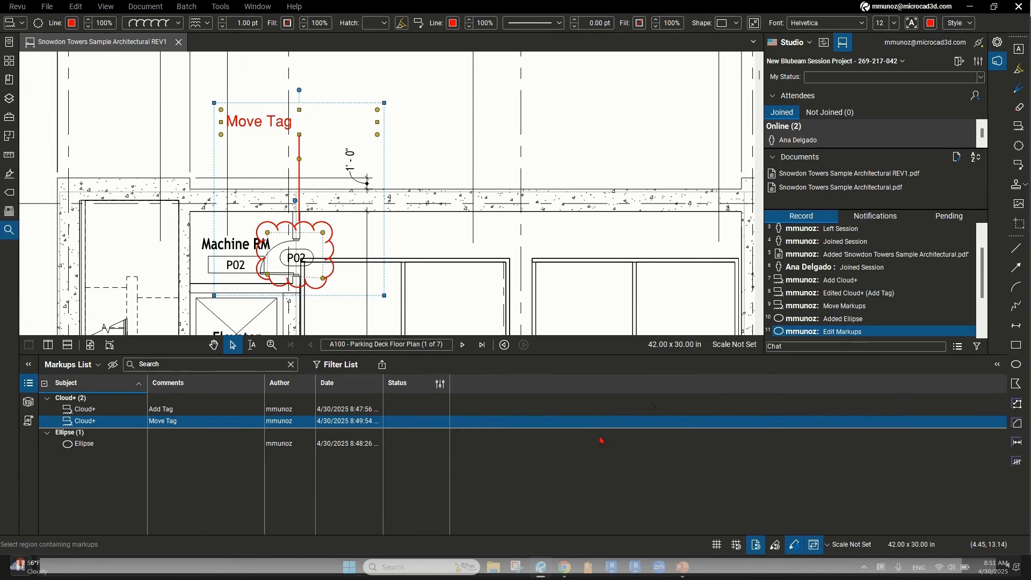
pyautogui.click(999, 368)
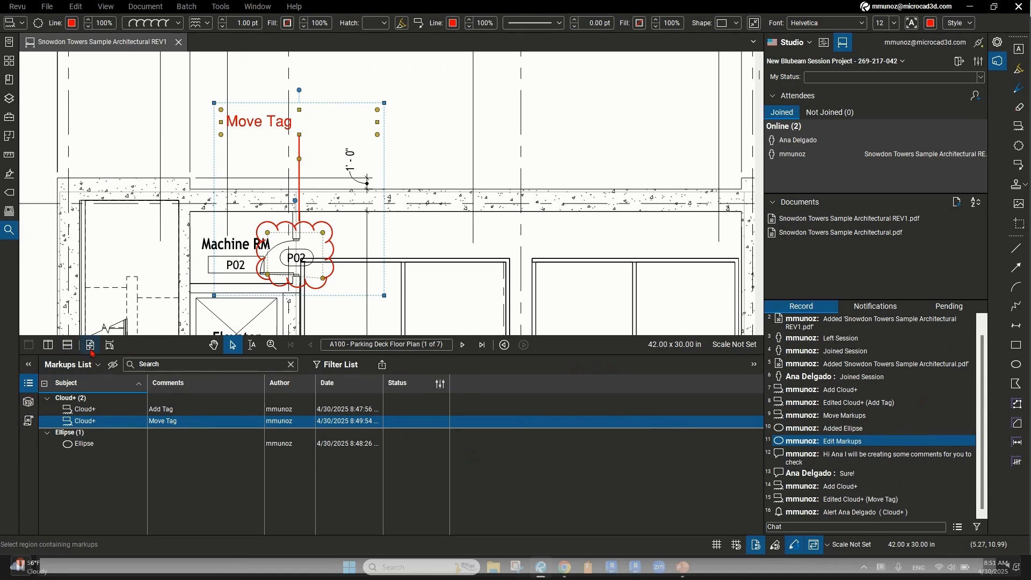
pyautogui.moveTo(92, 353); pyautogui.dragTo(97, 418)
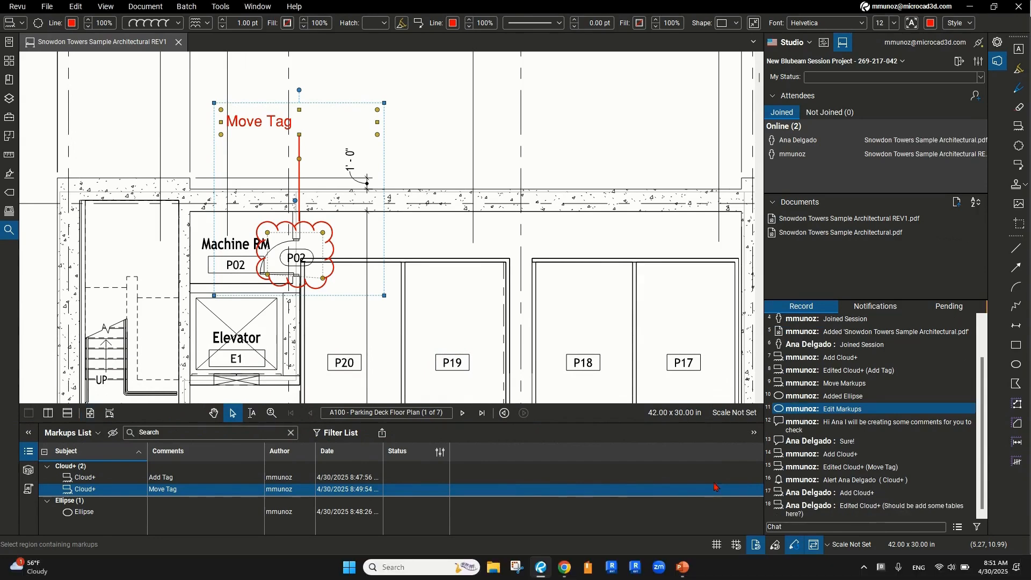
pyautogui.doubleClick(816, 511)
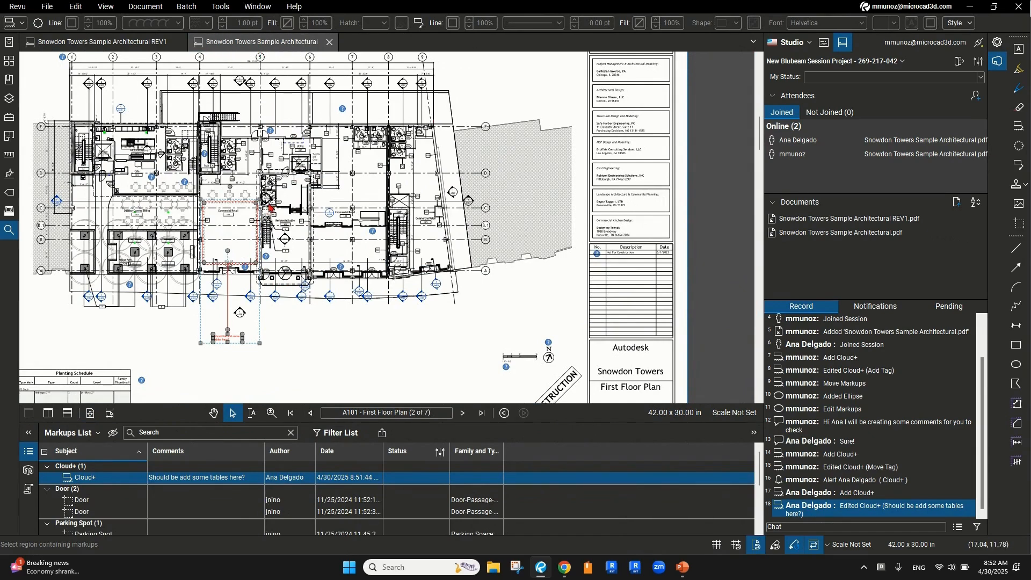
# Pan and zoom the A101 First Floor Plan onto the 'Should be add some tables here?' cloud
pyautogui.moveTo(217, 329); pyautogui.dragTo(297, 323)
pyautogui.scroll(5, 298, 325)
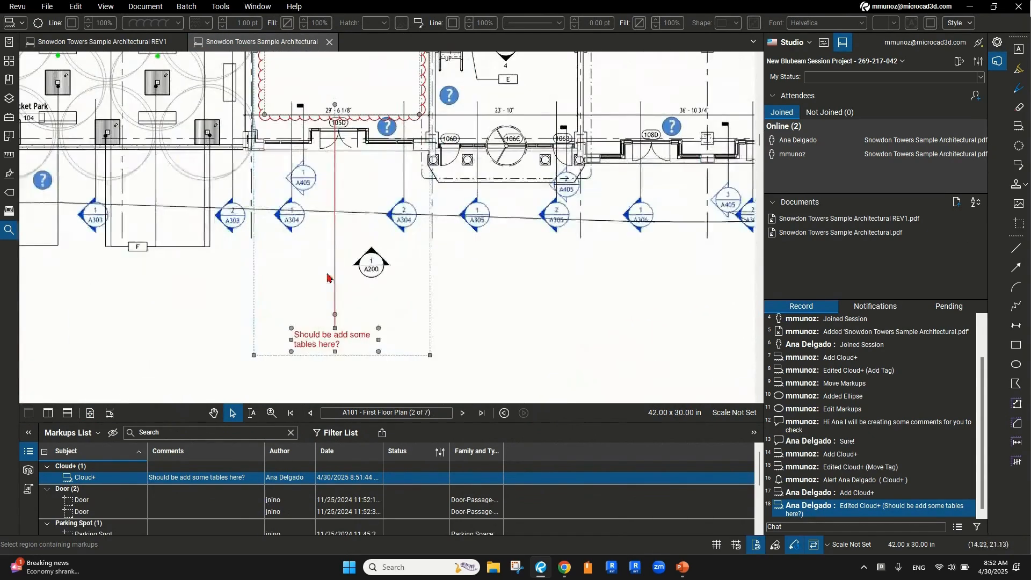
pyautogui.moveTo(312, 175); pyautogui.dragTo(299, 252)
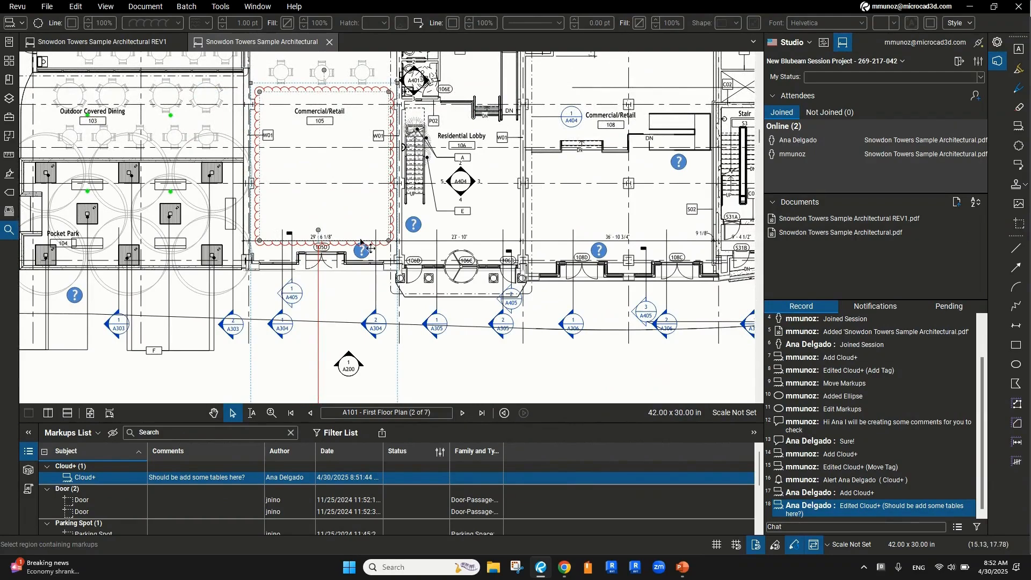
pyautogui.moveTo(354, 236); pyautogui.dragTo(385, 161)
pyautogui.moveTo(359, 353); pyautogui.dragTo(378, 283)
pyautogui.scroll(2, 363, 327)
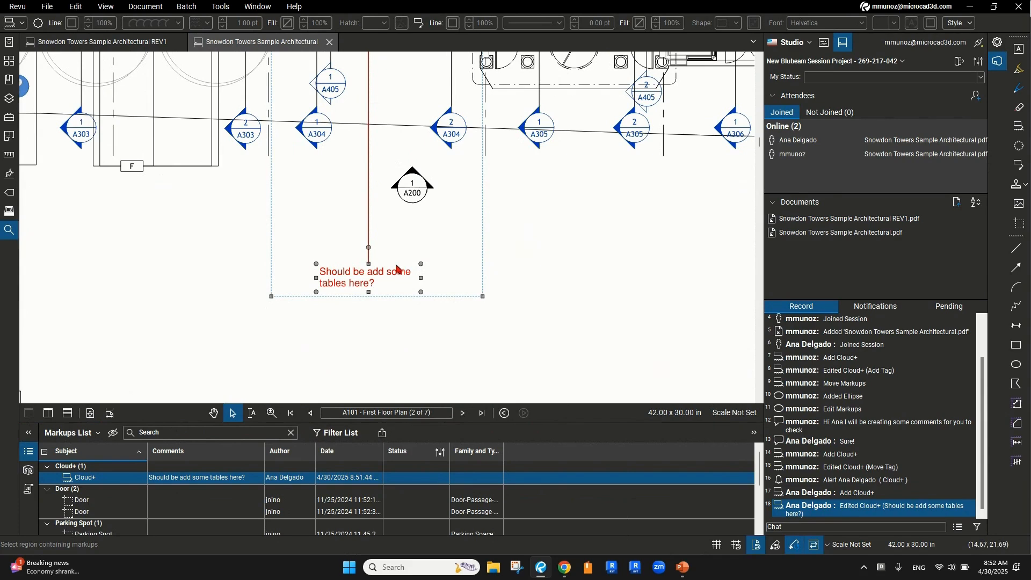
pyautogui.rightClick(359, 280)
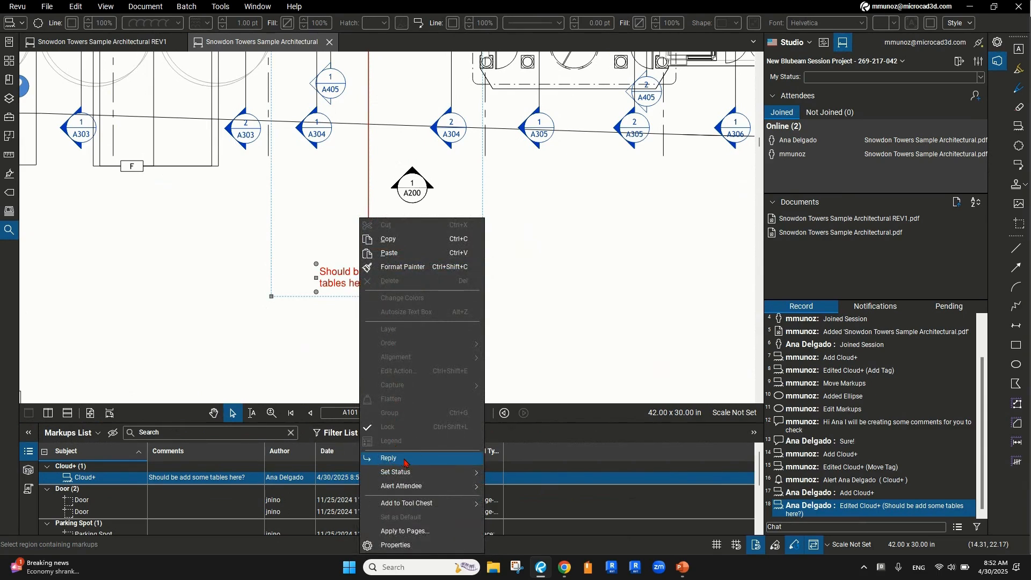
# Reply to the tables cloud asking the collaborator to add some tables
pyautogui.click(405, 460)
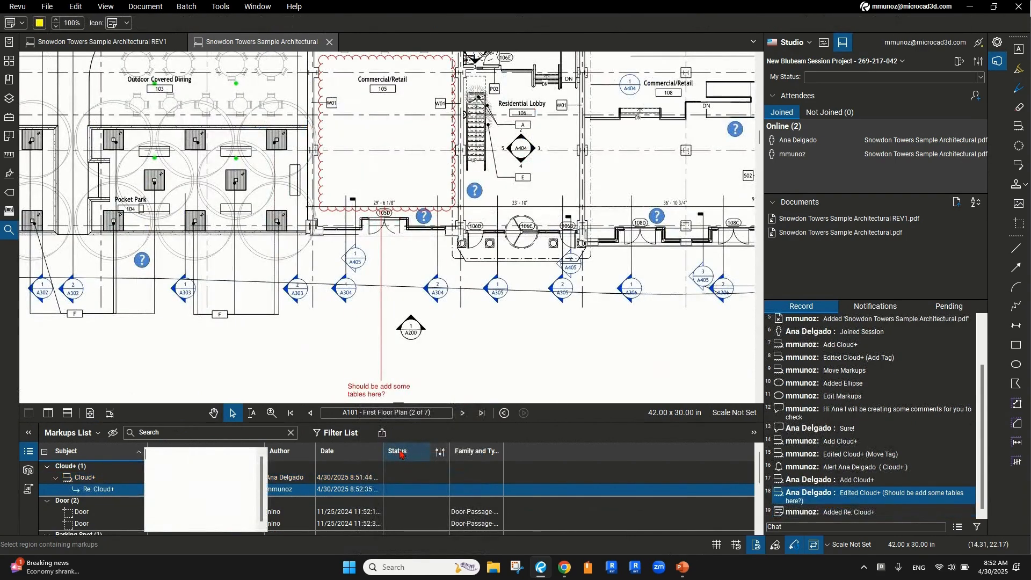
pyautogui.write('Yes, and')
pyautogui.press('BackSpace')
pyautogui.write('Ana add some tables p')
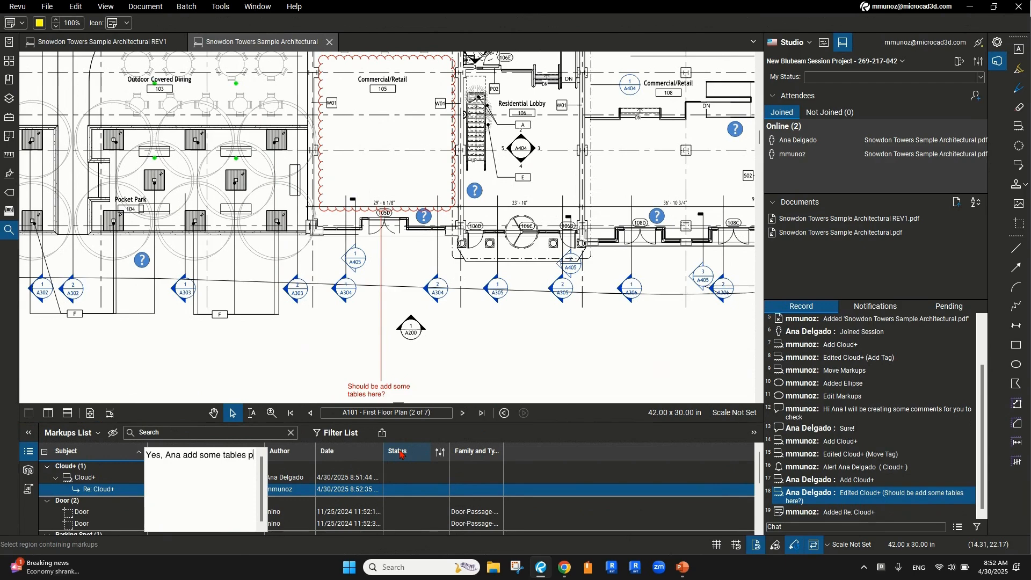
pyautogui.write('lease')
pyautogui.click(299, 372)
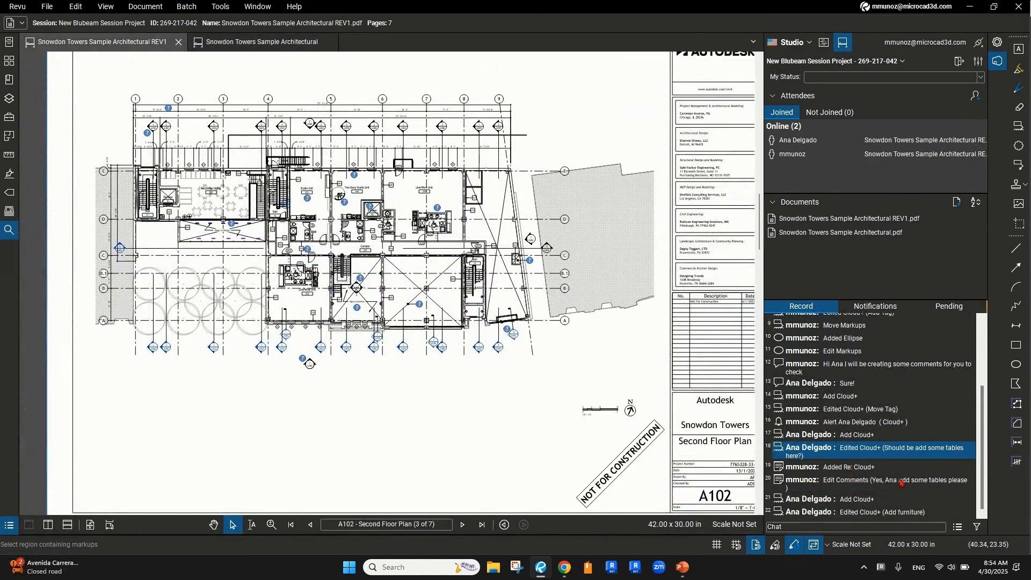
pyautogui.click(830, 514)
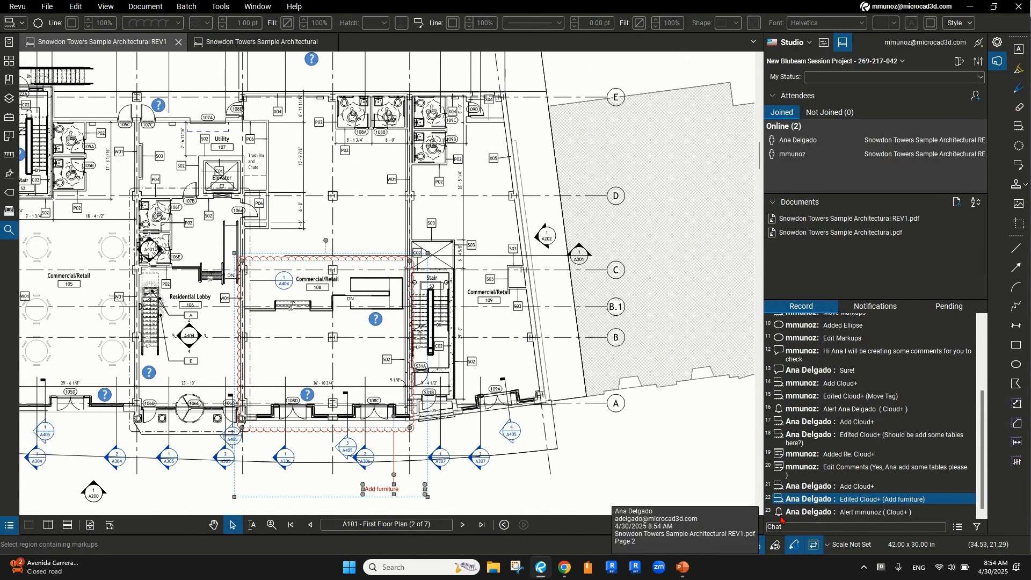
# Mark the collaborator's Add furniture alert as read in Notifications and jump to that cloud
pyautogui.press('ctrl')
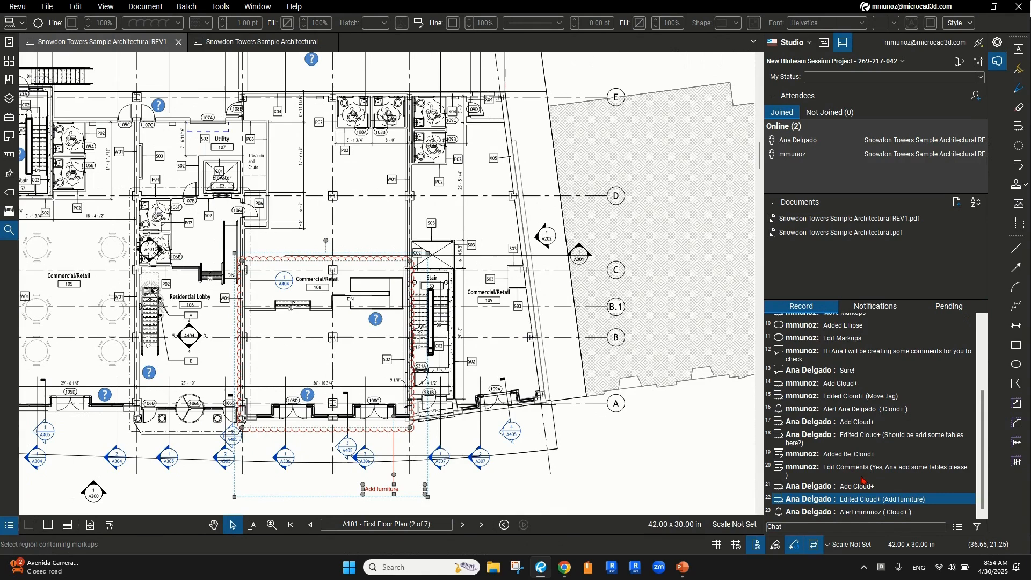
pyautogui.press('ctrl')
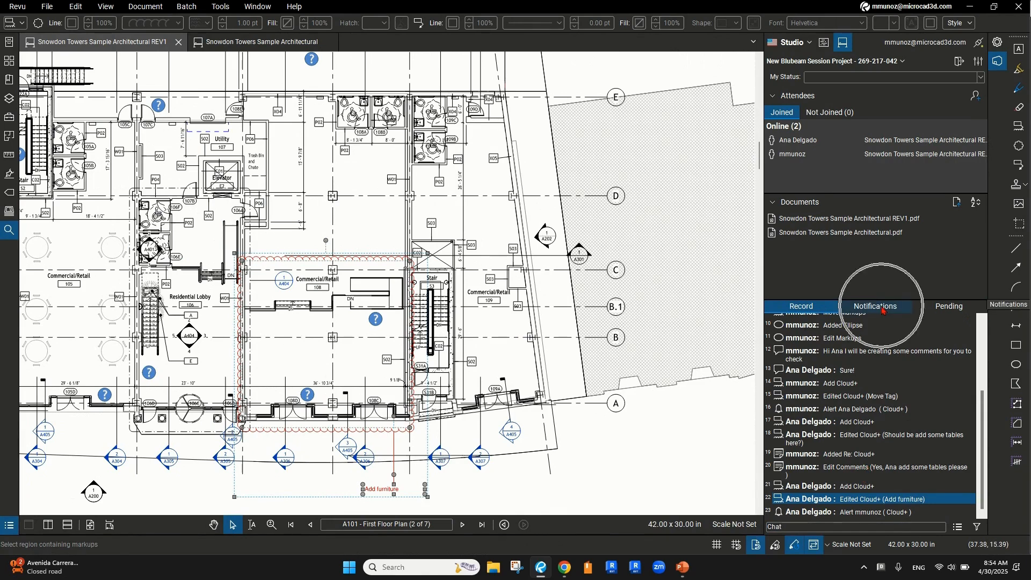
pyautogui.click(881, 311)
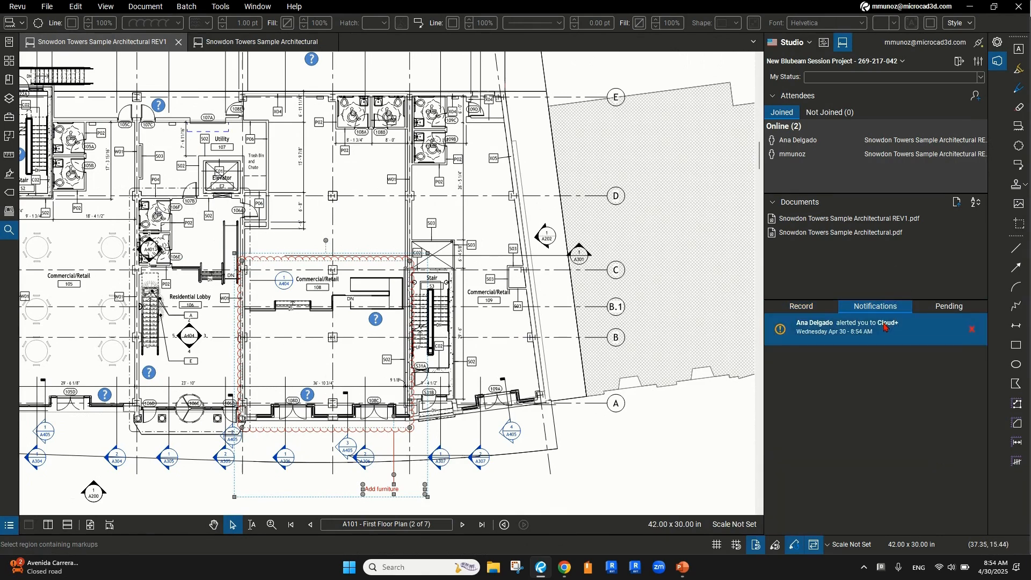
pyautogui.click(845, 332)
pyautogui.click(845, 332)
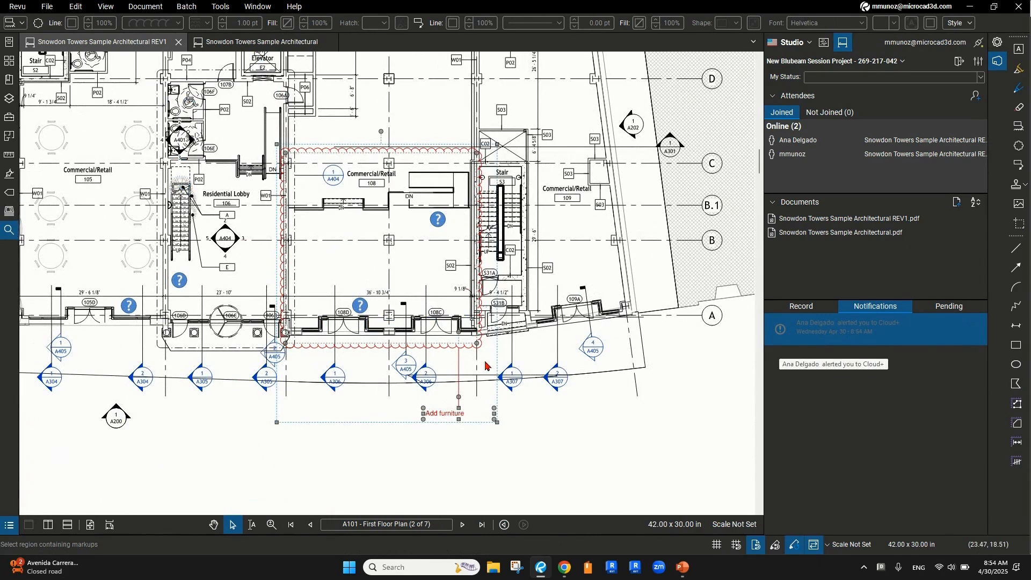
pyautogui.click(858, 337)
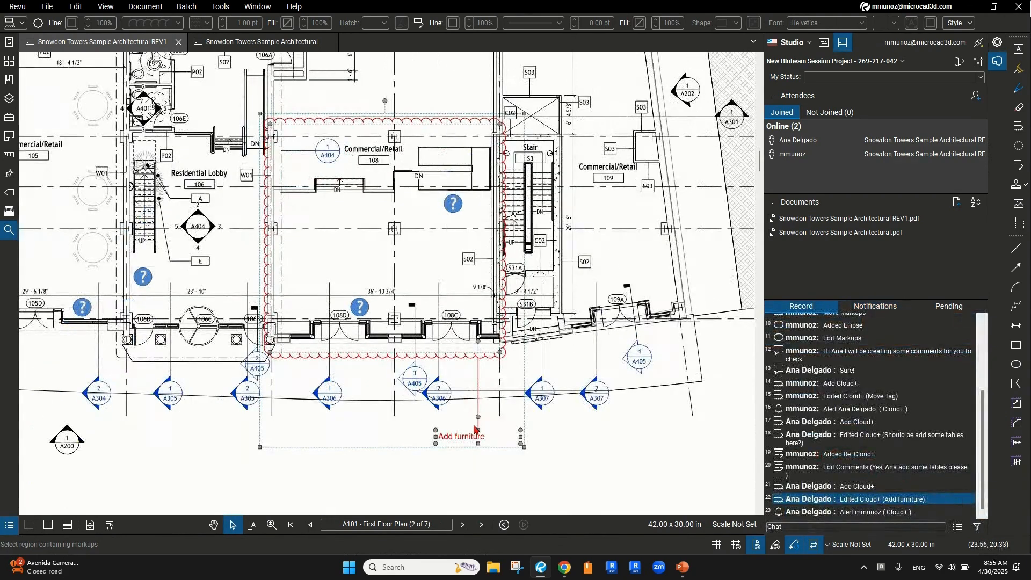
pyautogui.rightClick(473, 427)
# Reply 'I will add it' to the Add furniture cloud and show its markups in the list
pyautogui.click(466, 436)
pyautogui.rightClick(467, 438)
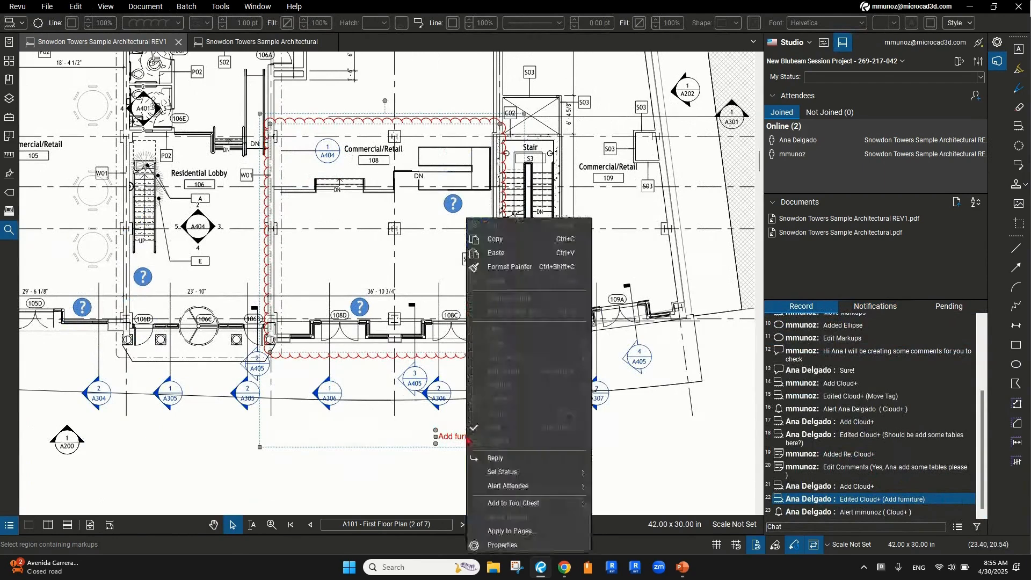
pyautogui.click(496, 459)
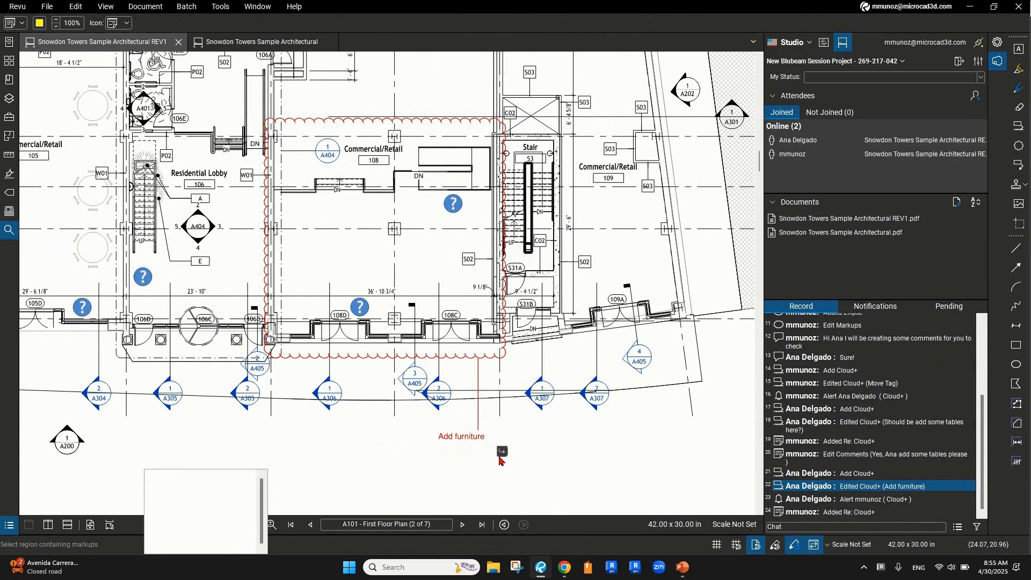
pyautogui.write('Perfect Ana, I will add it')
pyautogui.click(419, 469)
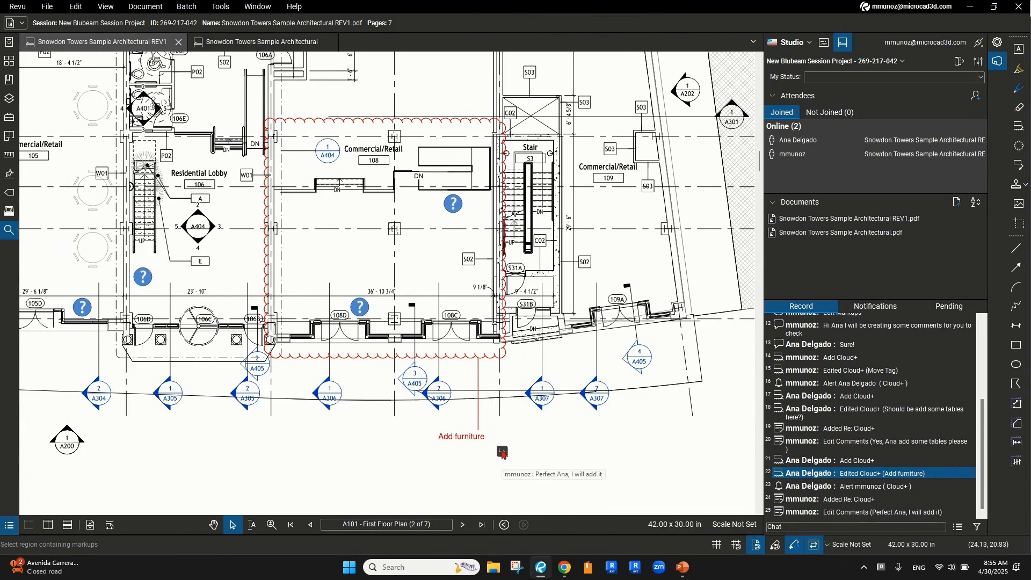
pyautogui.click(502, 453)
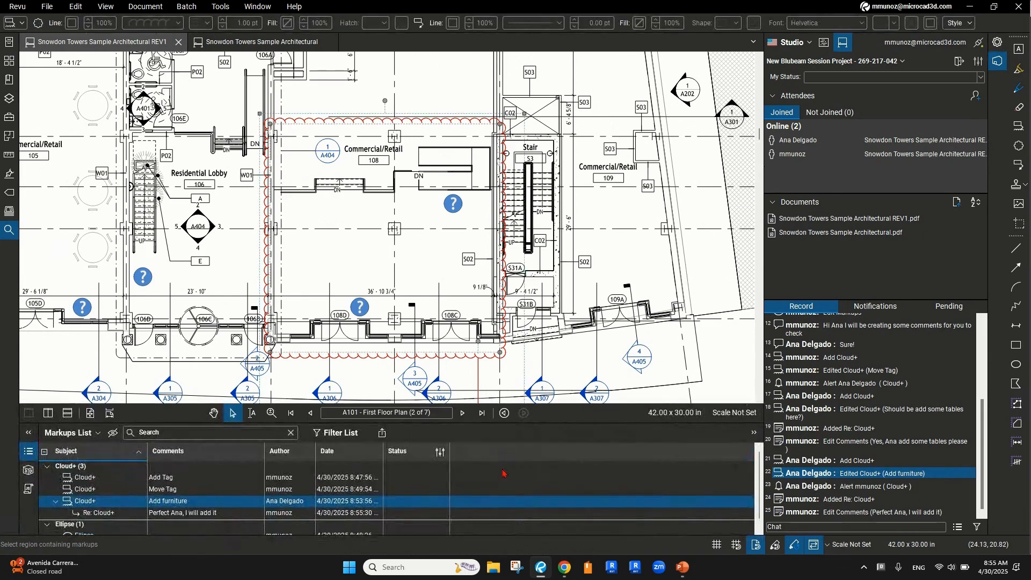
# Set the Re: Cloud+ reply under 'Add furniture' to Review status Accepted in the Markups List
pyautogui.scroll(-1, 510, 494)
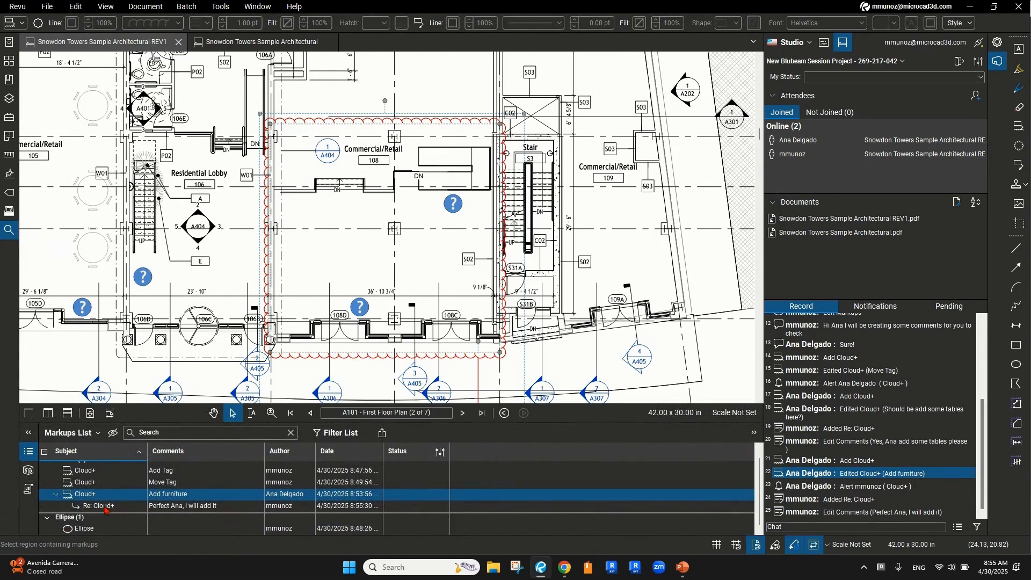
pyautogui.click(107, 508)
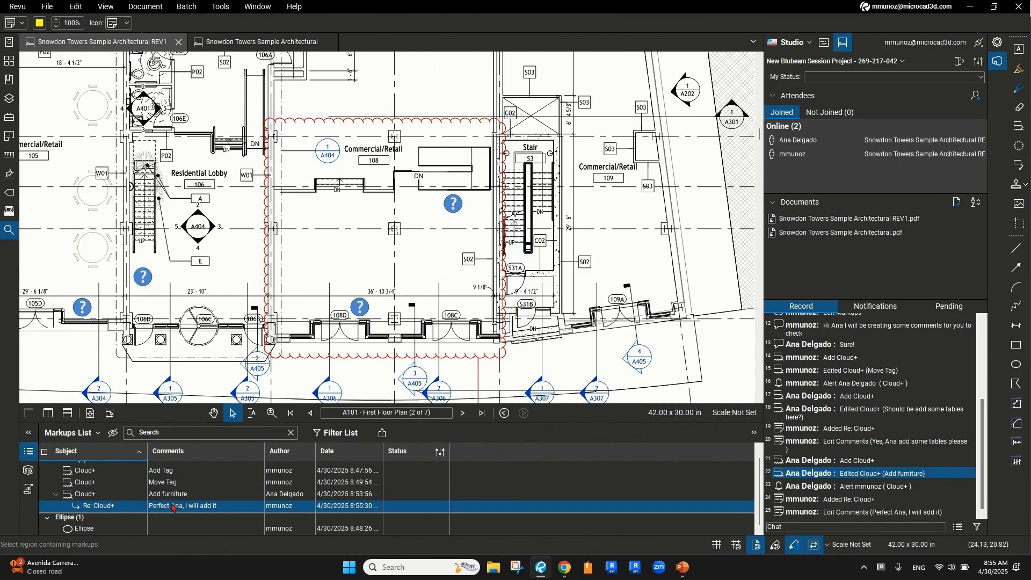
pyautogui.press('ctrl')
pyautogui.press('ctrl')
pyautogui.press('ctrl')
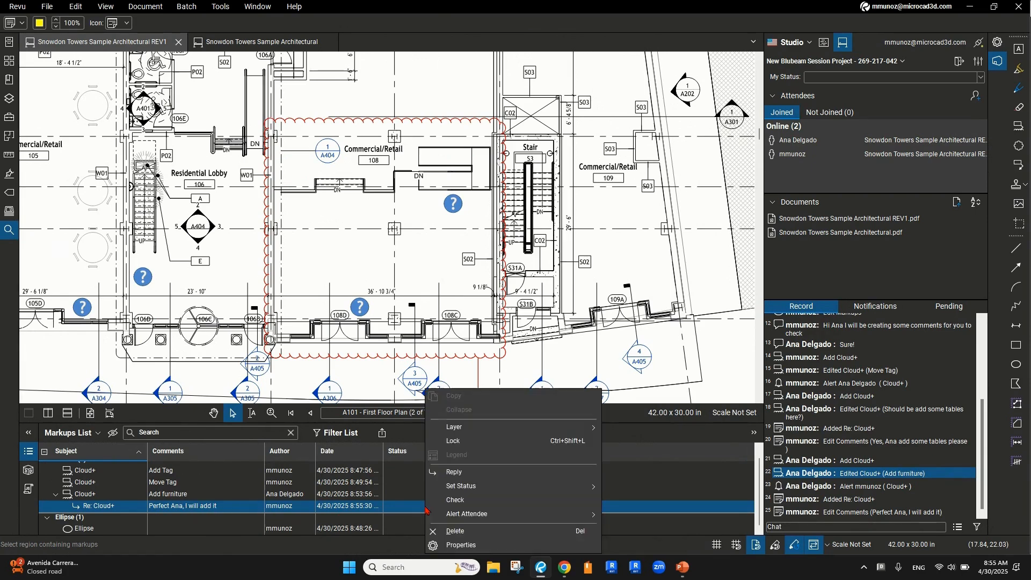
pyautogui.rightClick(428, 511)
pyautogui.moveTo(455, 488)
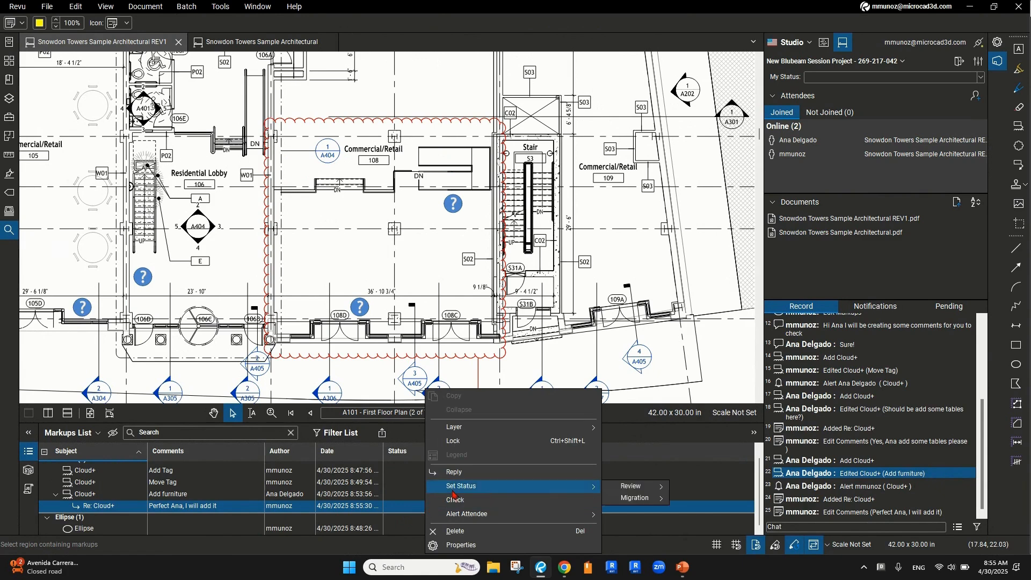
pyautogui.moveTo(623, 489)
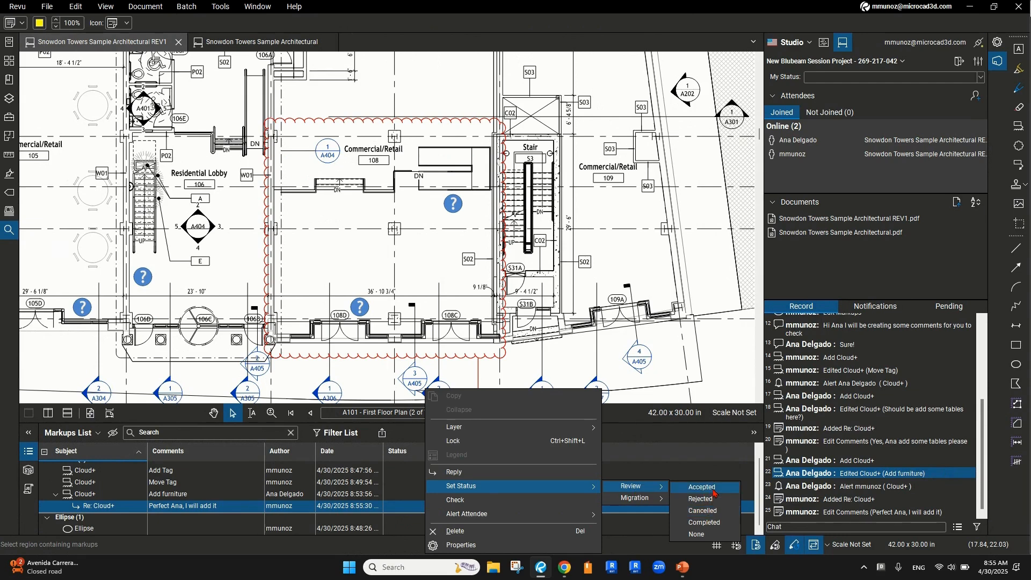
pyautogui.click(715, 490)
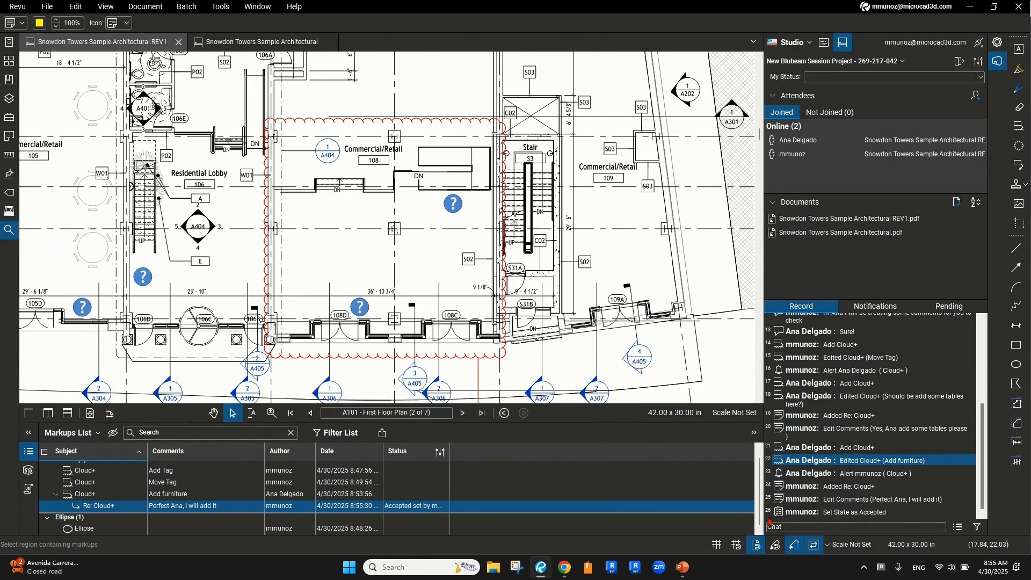
pyautogui.moveTo(872, 513)
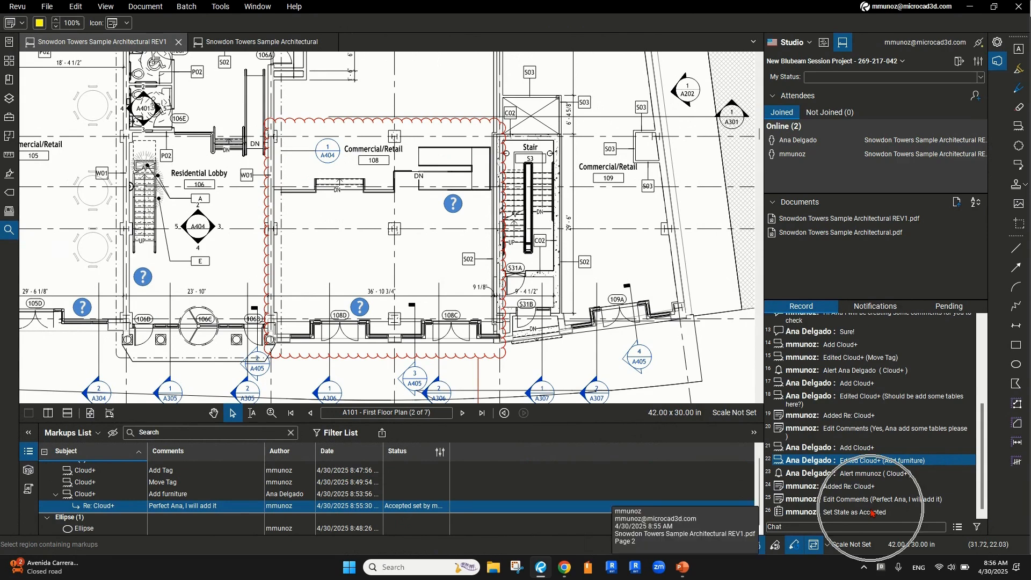